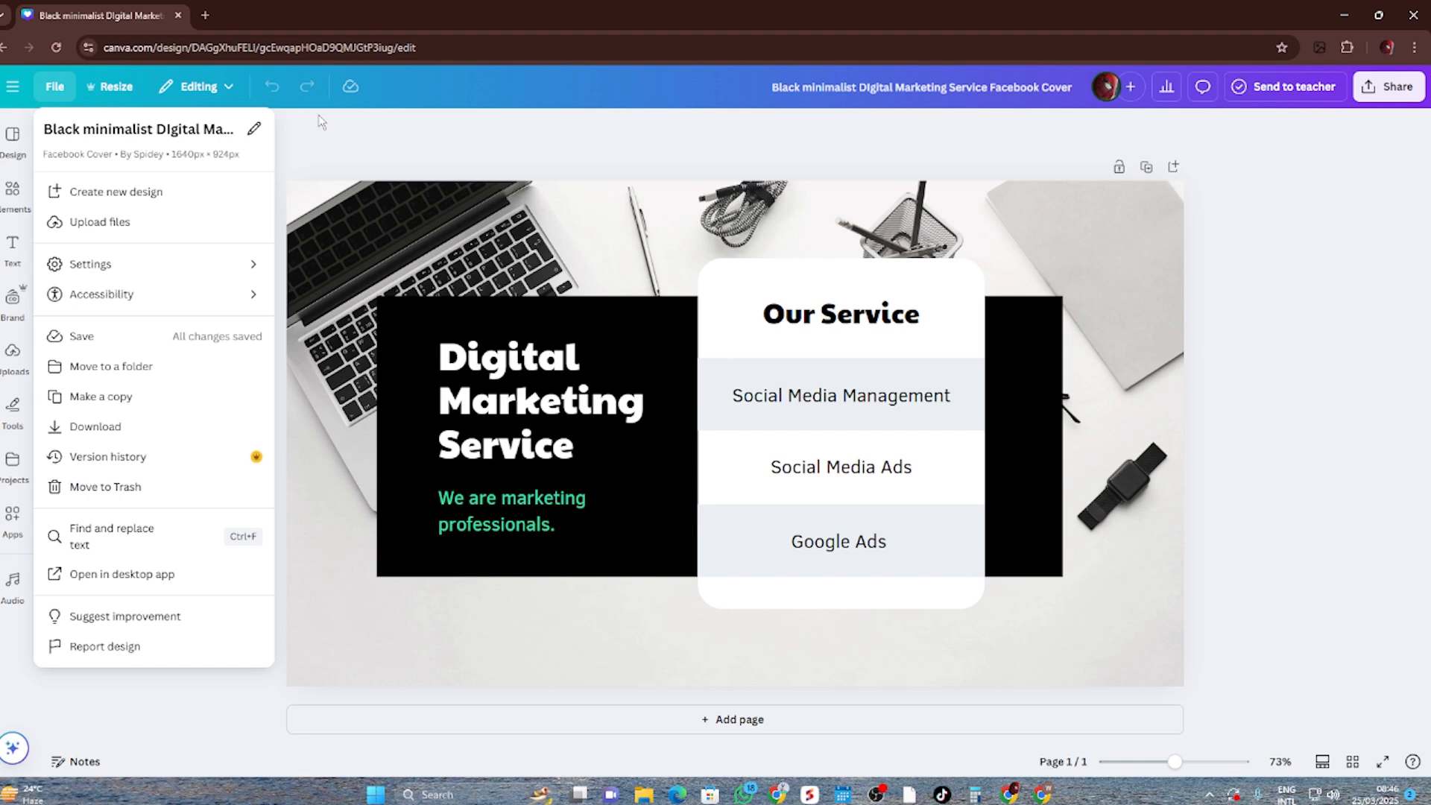
# Step: Create a new blank design with a custom size of 1080 × 1080 px
pyautogui.click(148, 194)
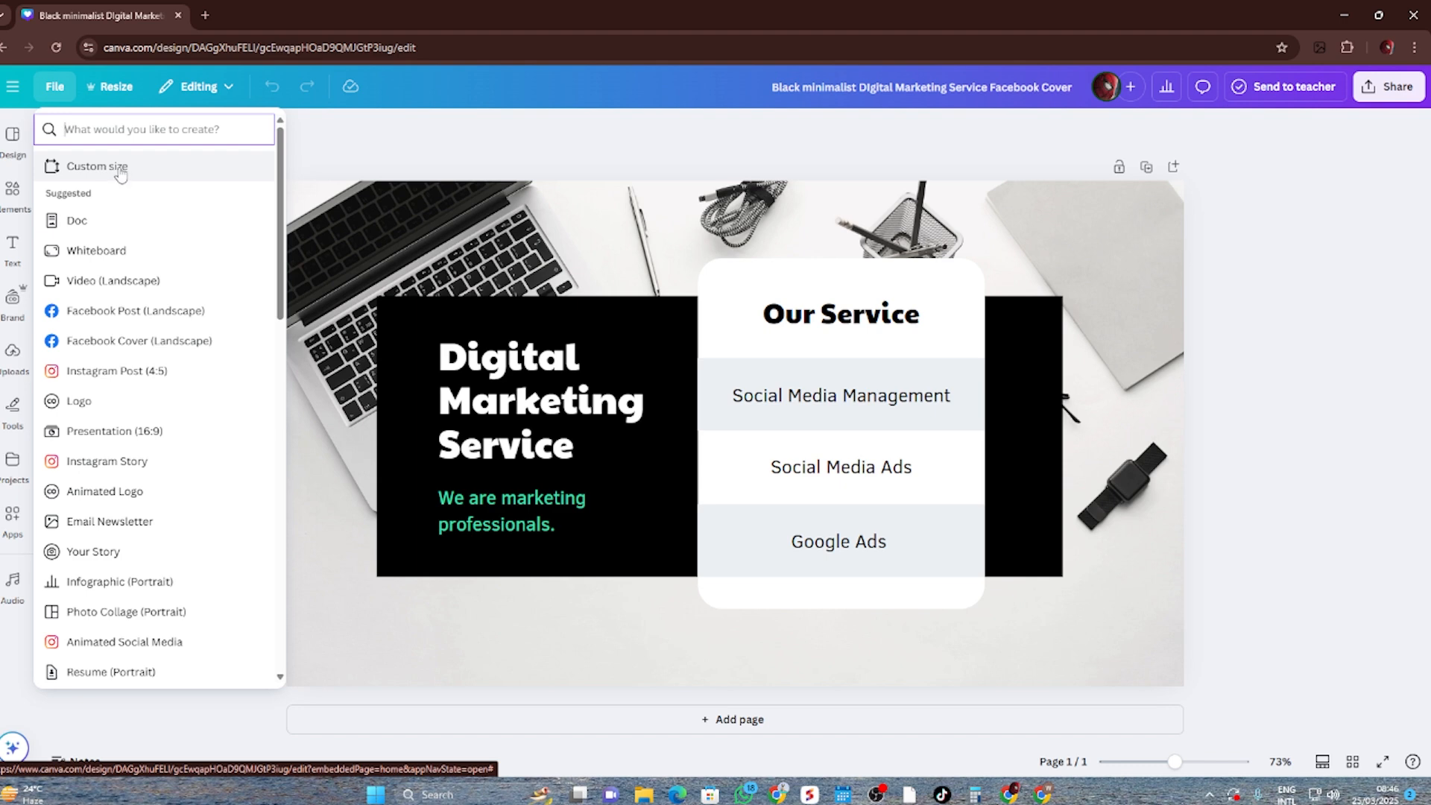
pyautogui.click(120, 172)
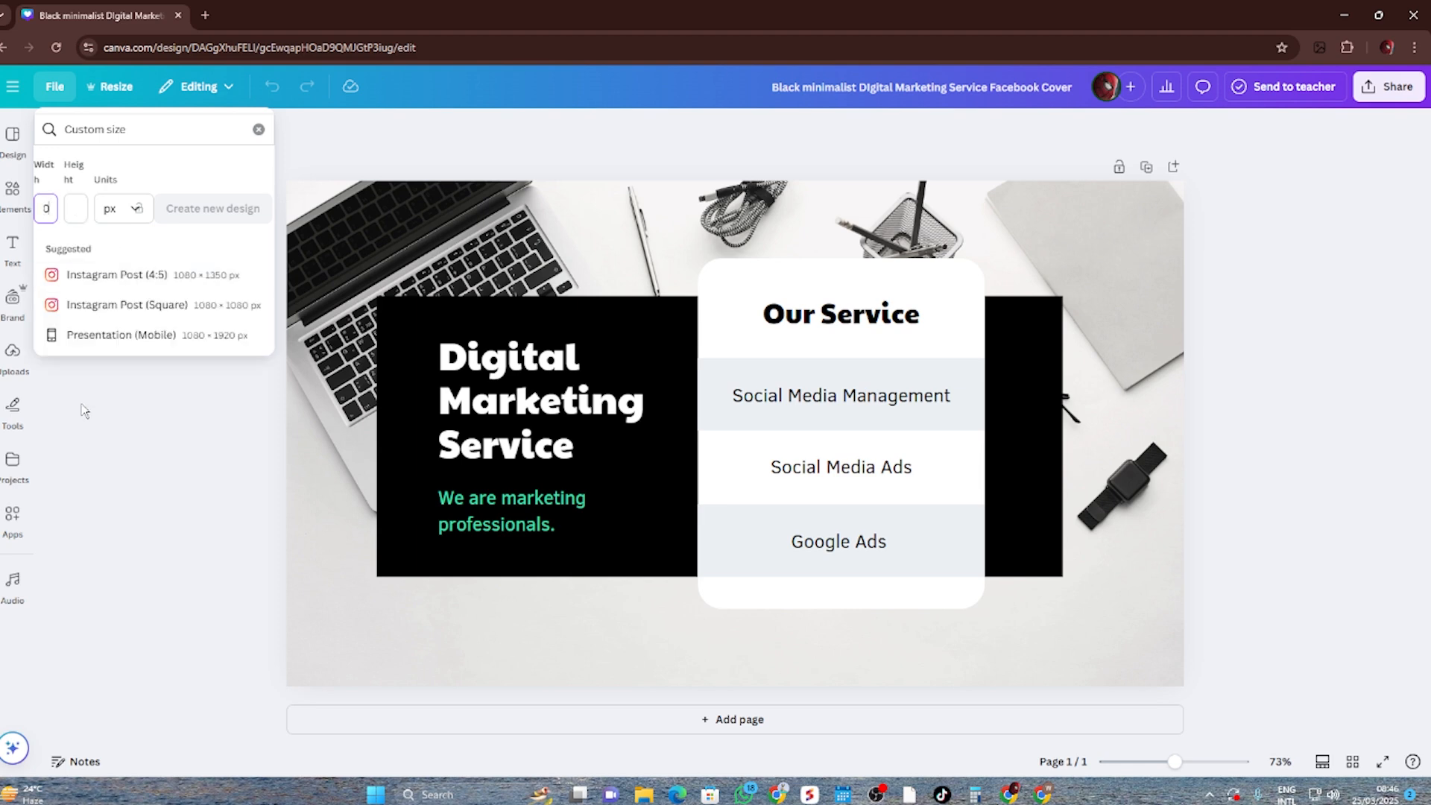
pyautogui.click(77, 209)
pyautogui.write('1080')
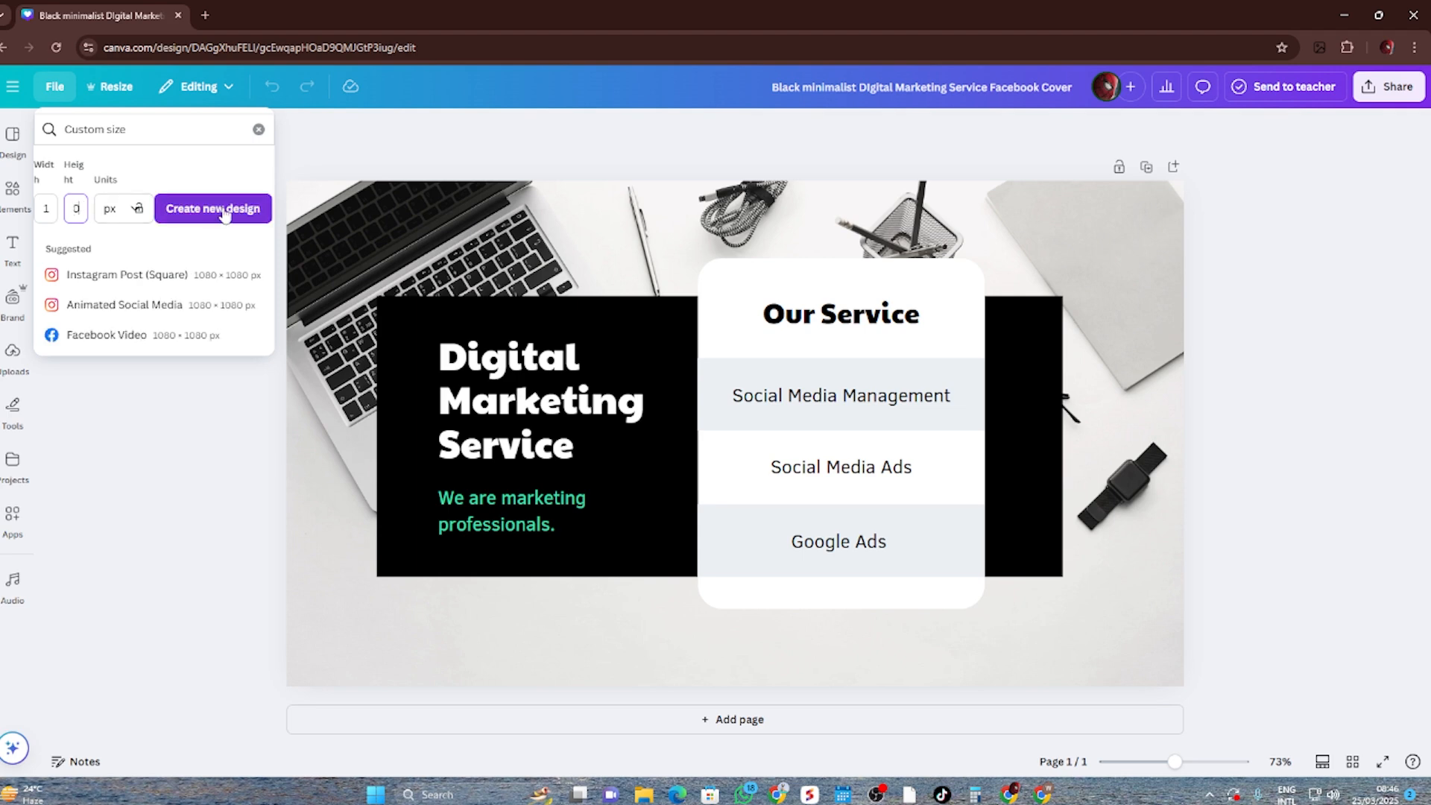
pyautogui.click(217, 208)
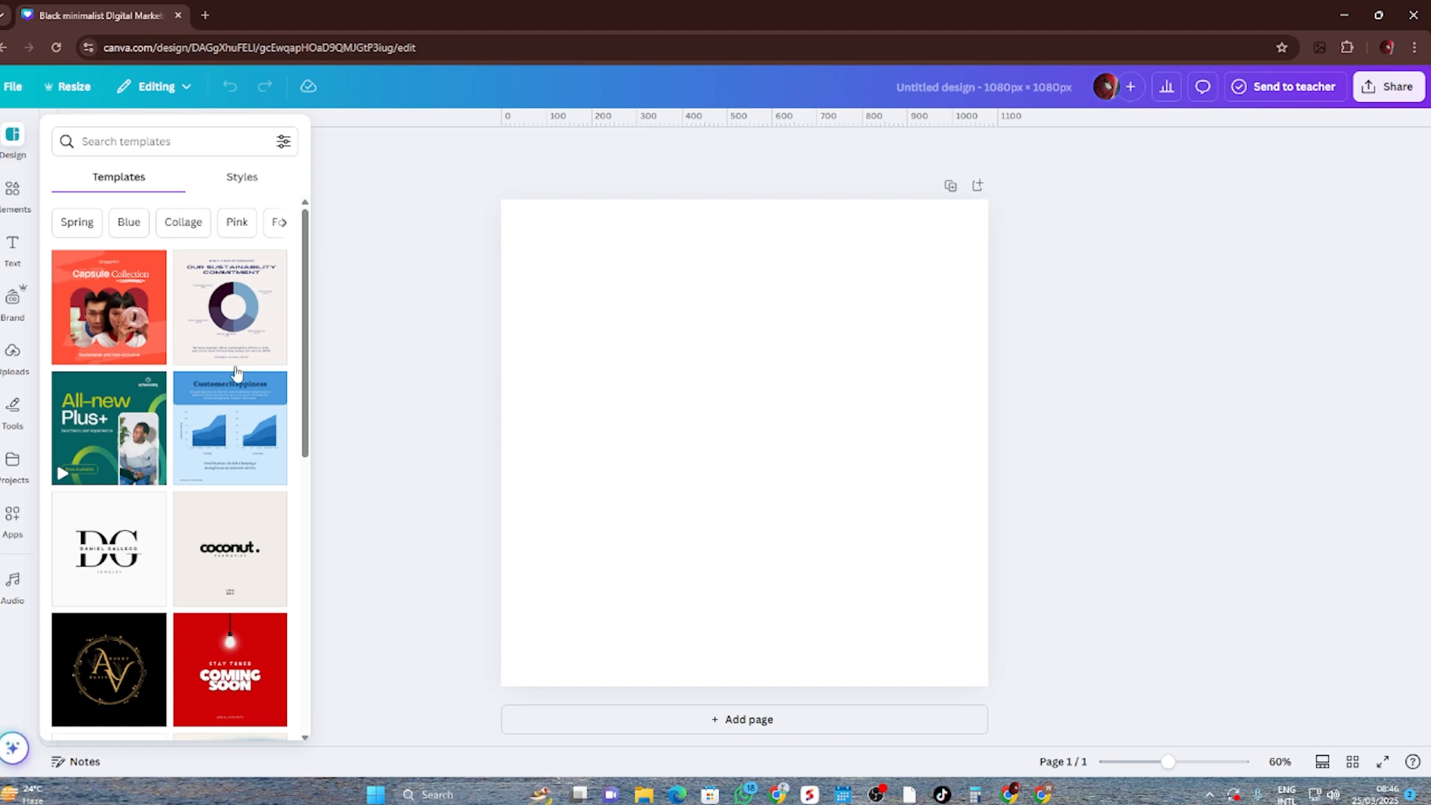
# Step: Search the templates for "bag" and apply the beige "New Collection" handbag template to the blank page
pyautogui.scroll(-4, 233, 377)
pyautogui.scroll(4, 226, 430)
pyautogui.click(13, 190)
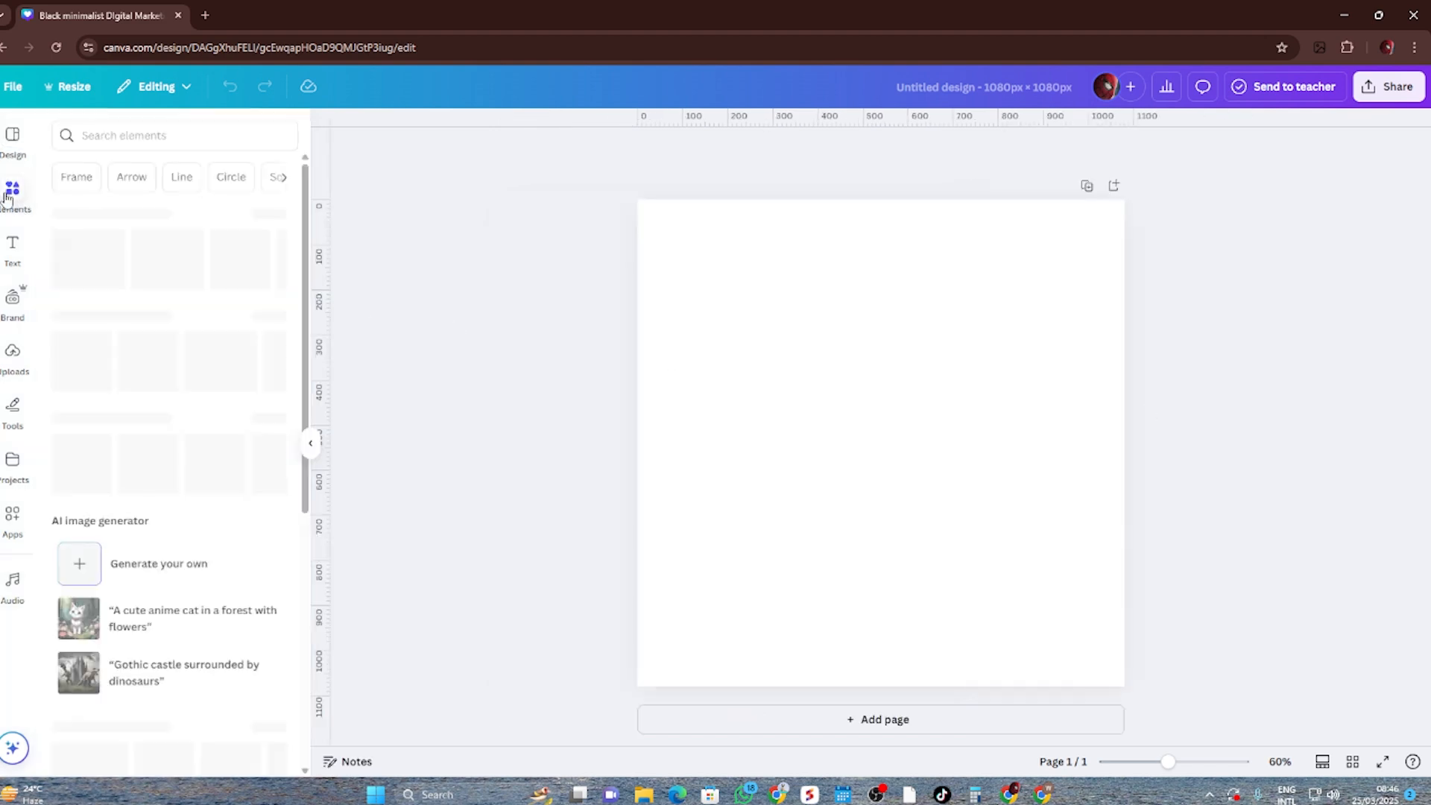
pyautogui.click(6, 158)
pyautogui.click(143, 136)
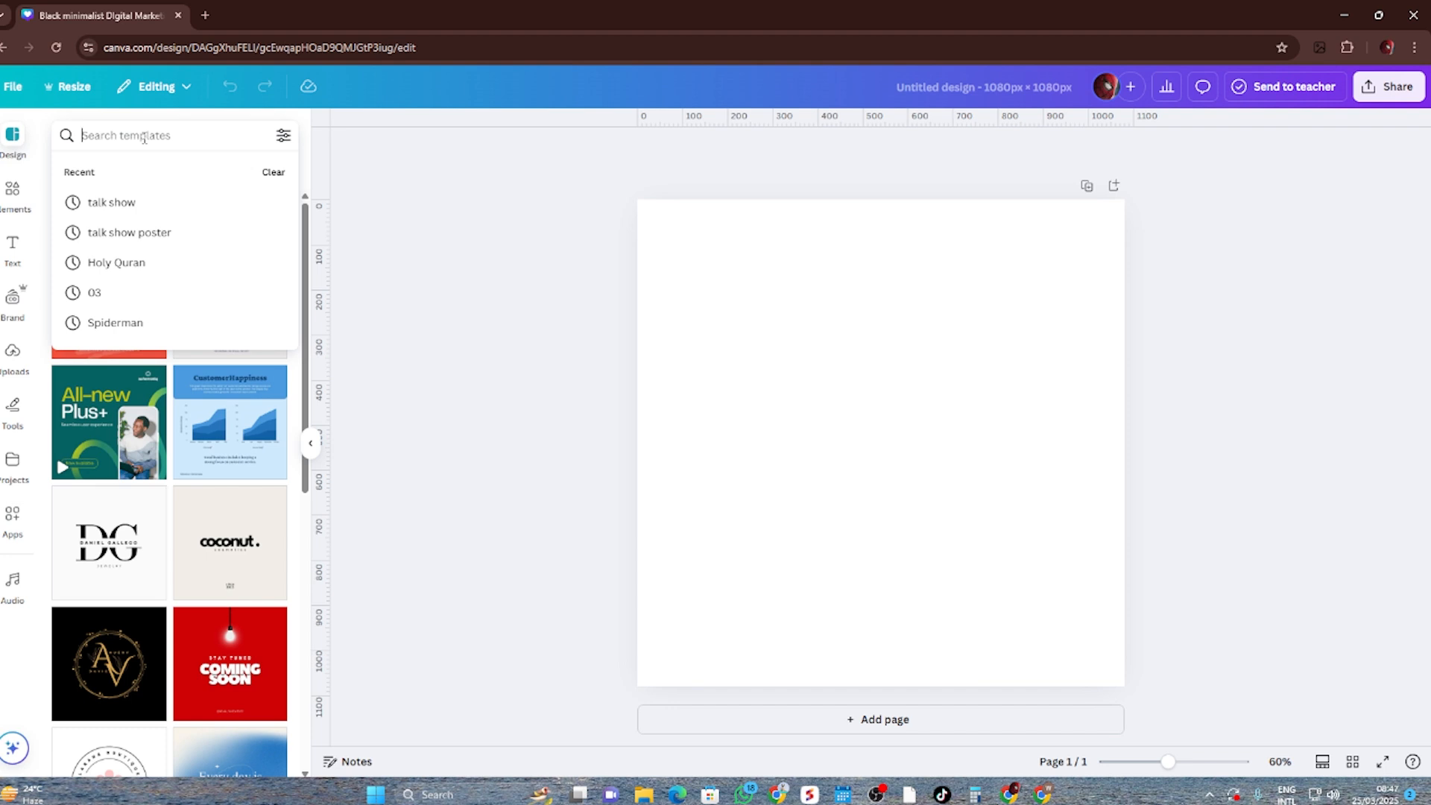
pyautogui.write('bag')
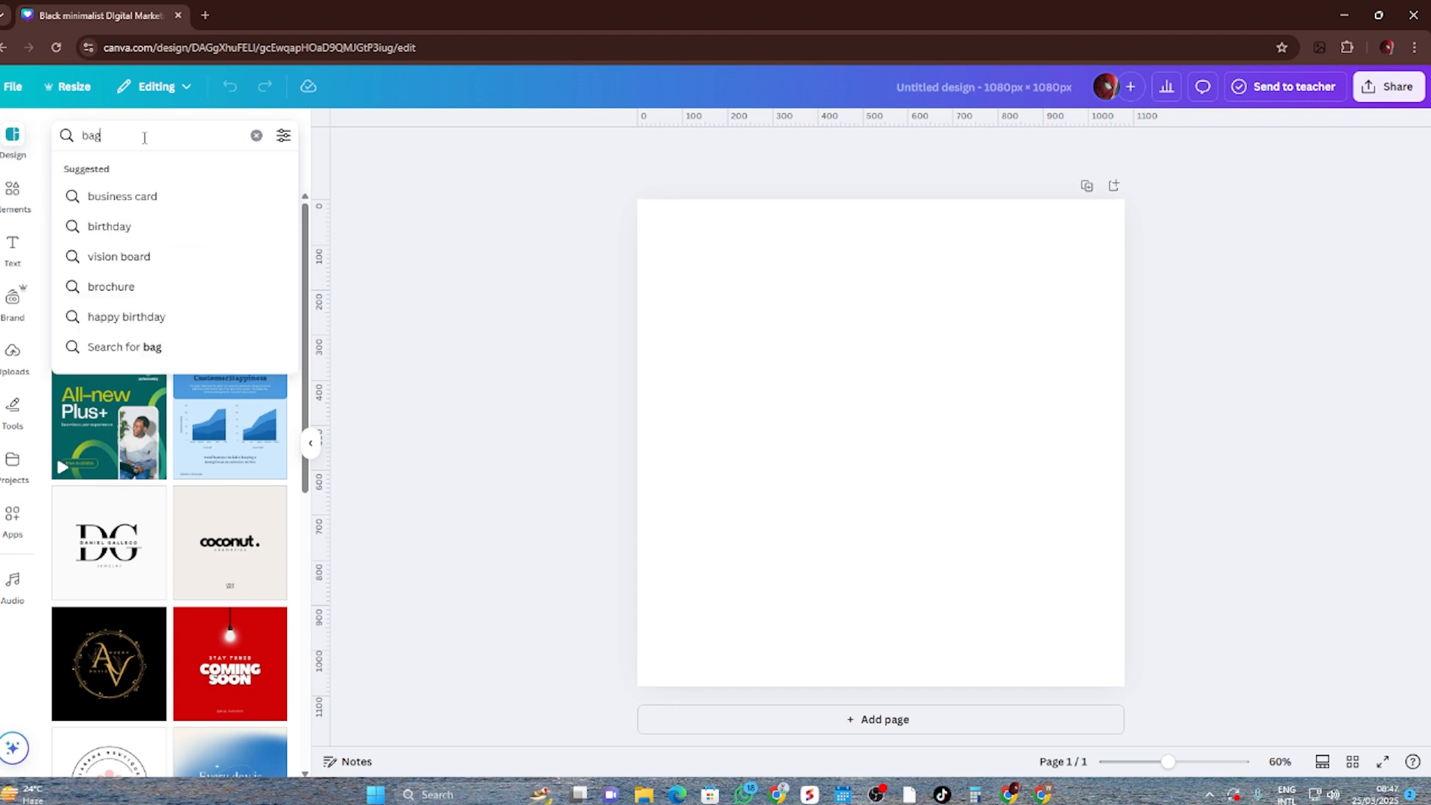
pyautogui.press('Return')
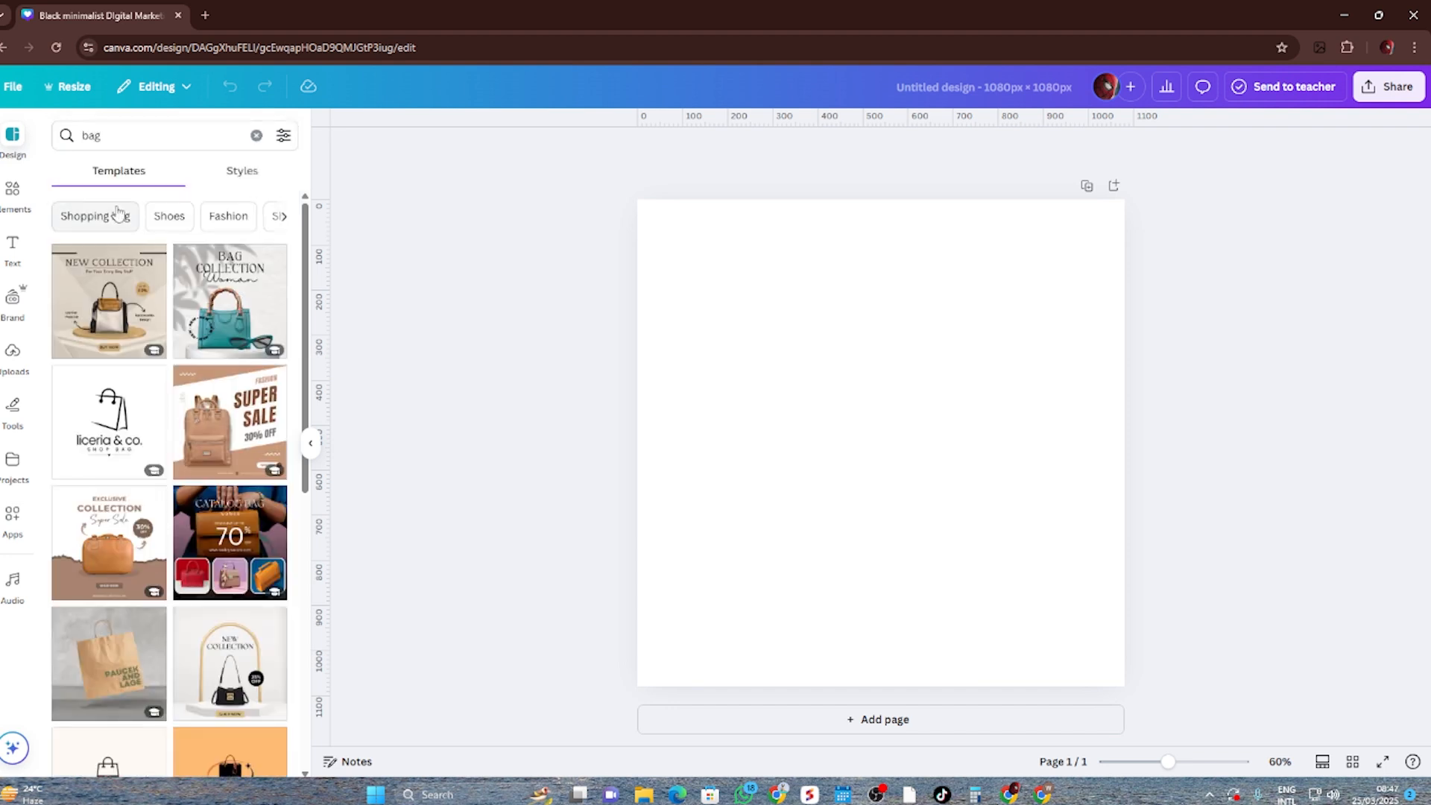
pyautogui.click(106, 312)
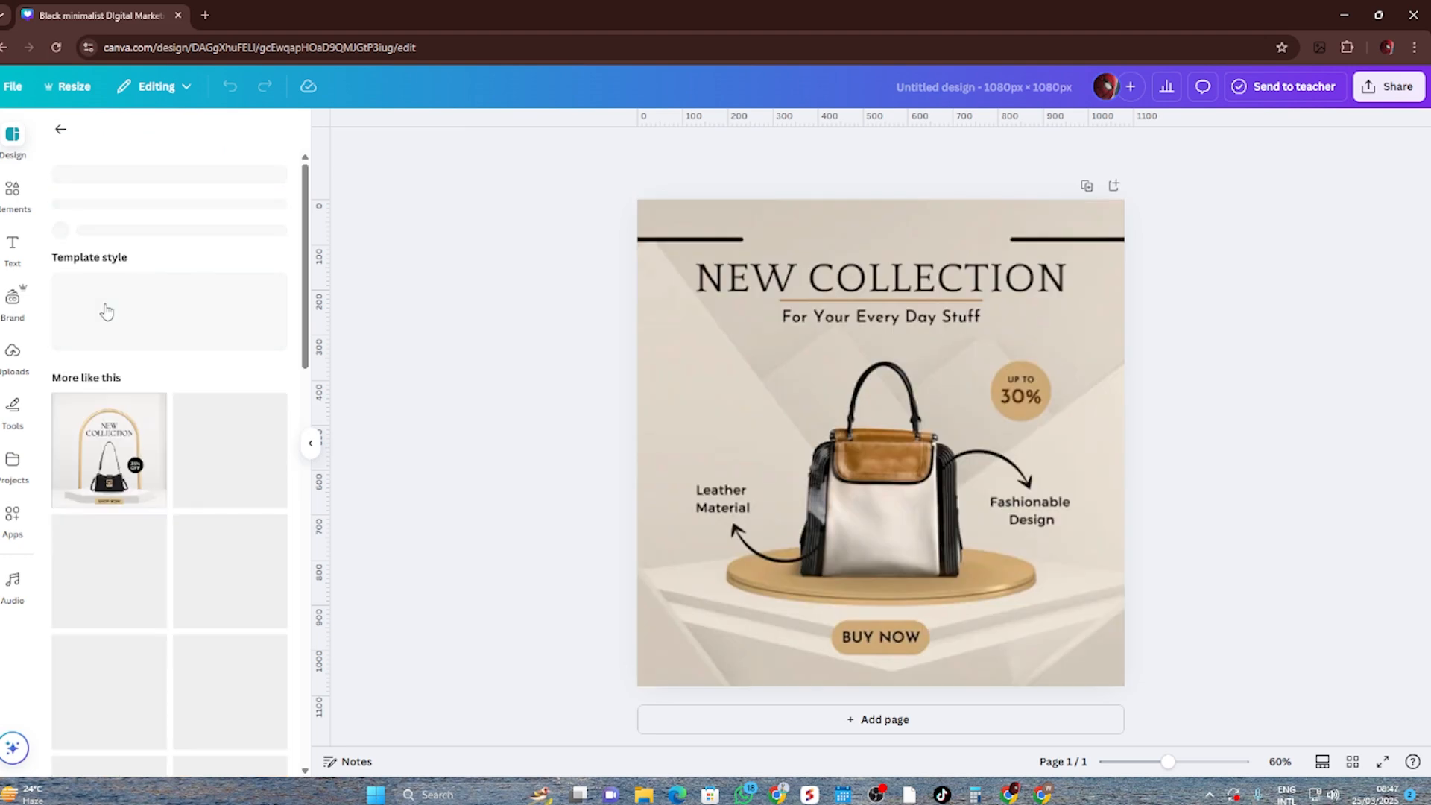
pyautogui.click(1100, 515)
pyautogui.click(1306, 489)
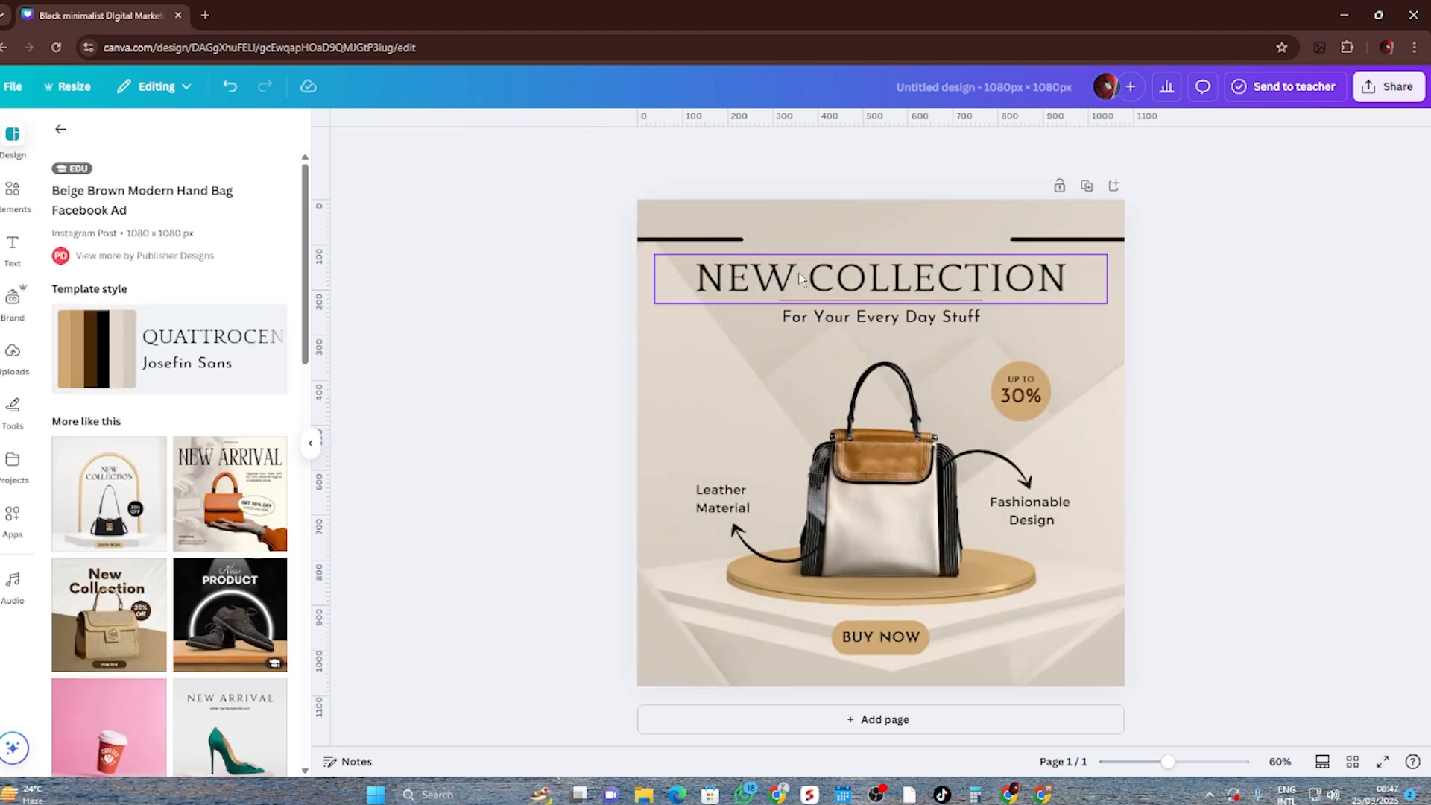
# Step: Recolor the background photo of the page with a near-black document color, trying out red as well
pyautogui.click(784, 306)
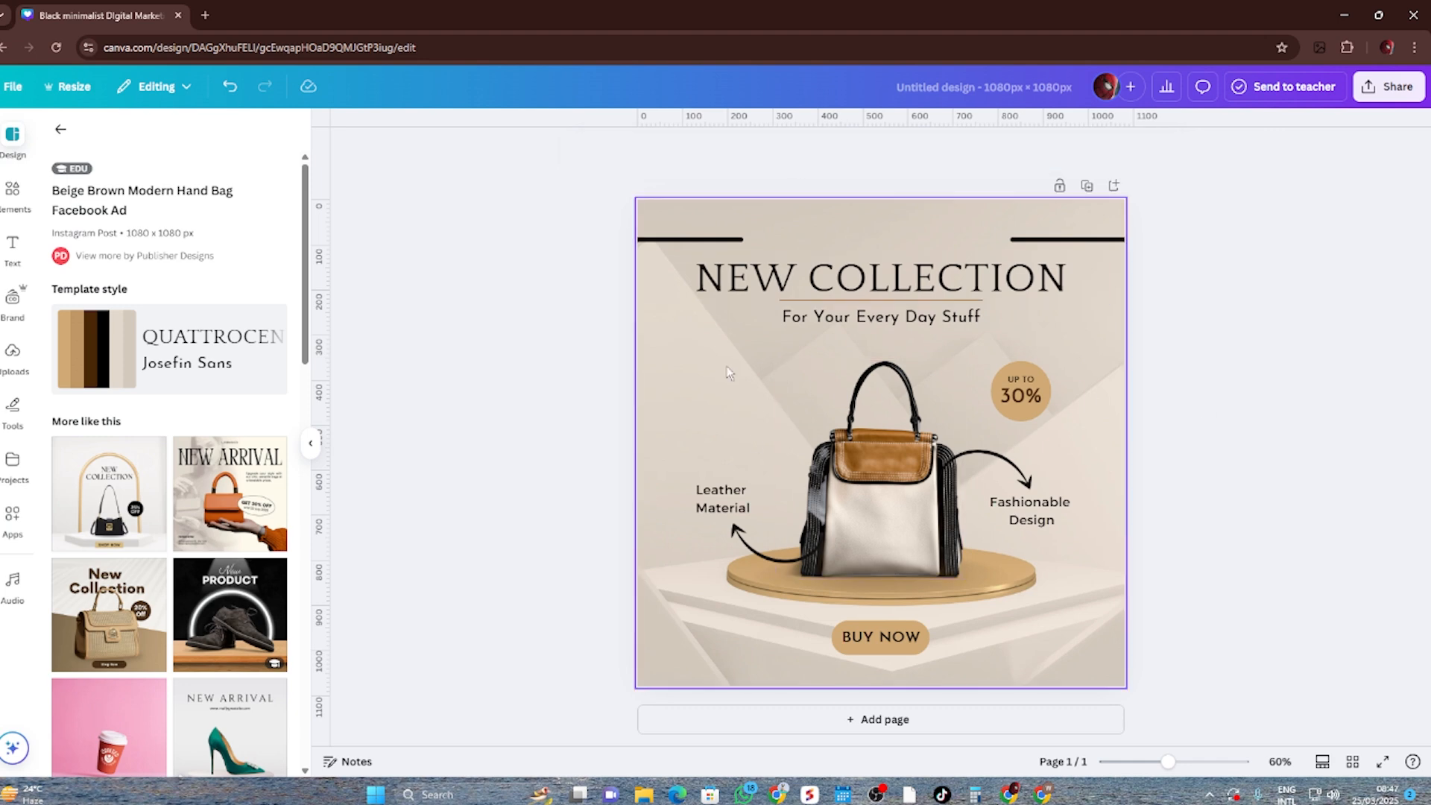
pyautogui.click(817, 148)
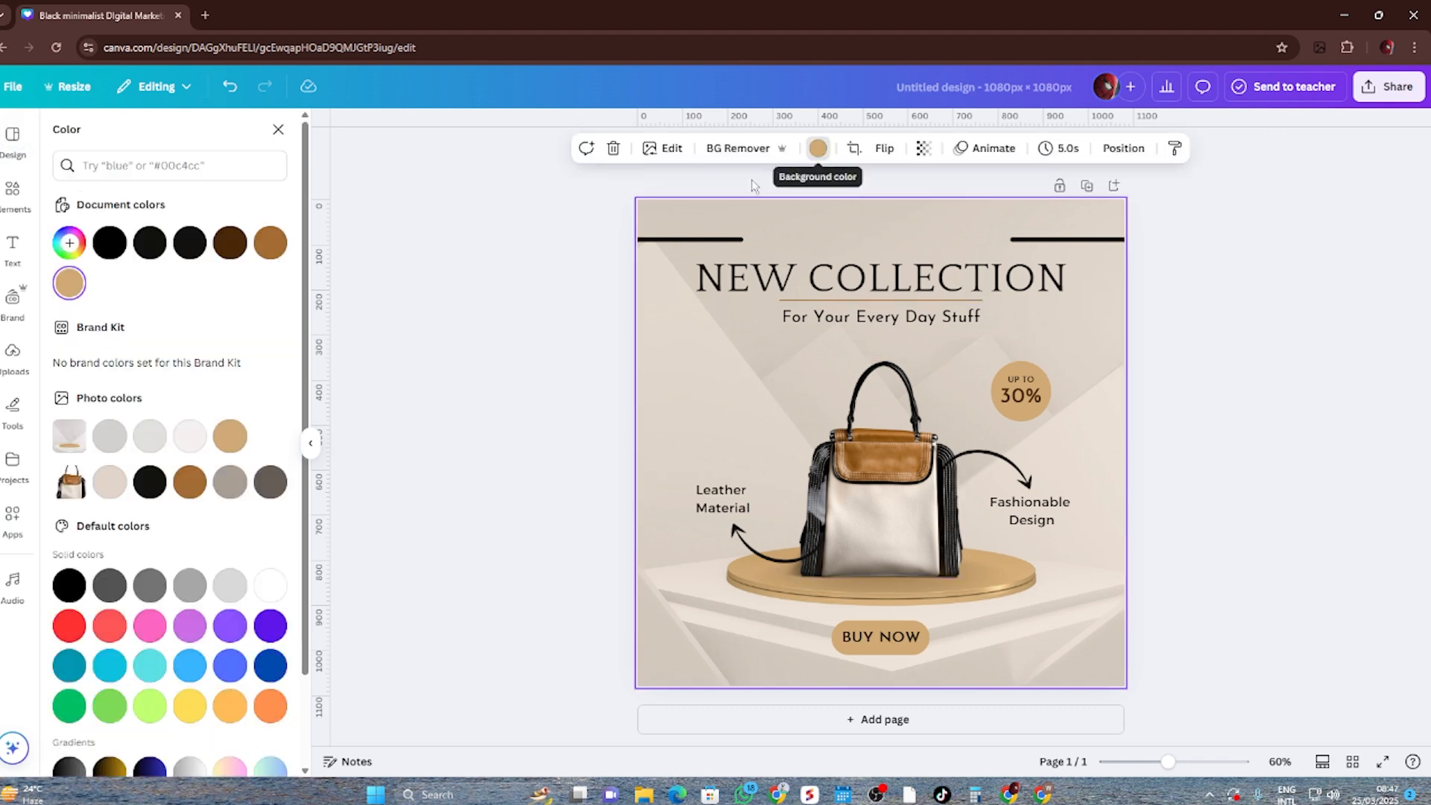
pyautogui.click(150, 243)
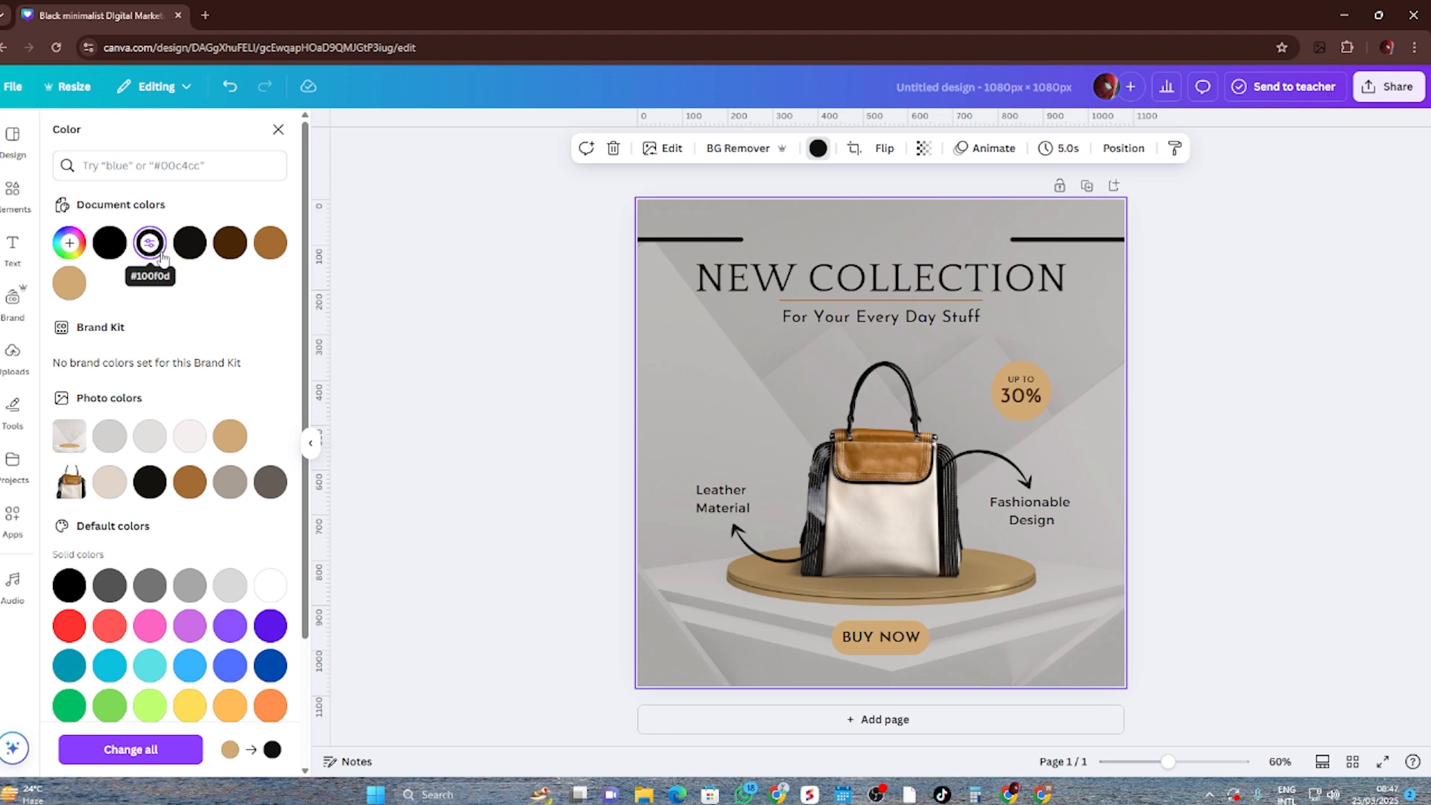
pyautogui.click(69, 628)
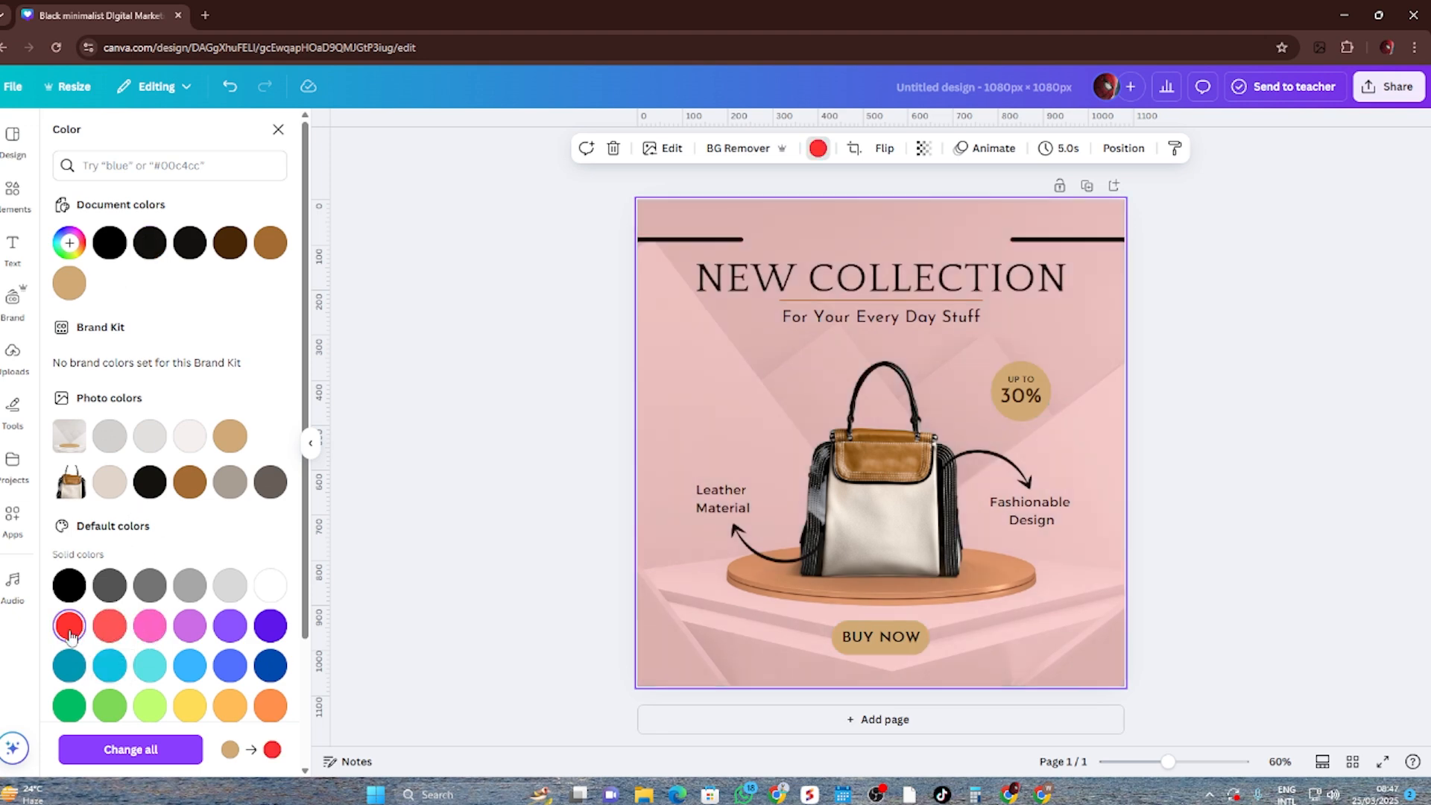
pyautogui.click(190, 243)
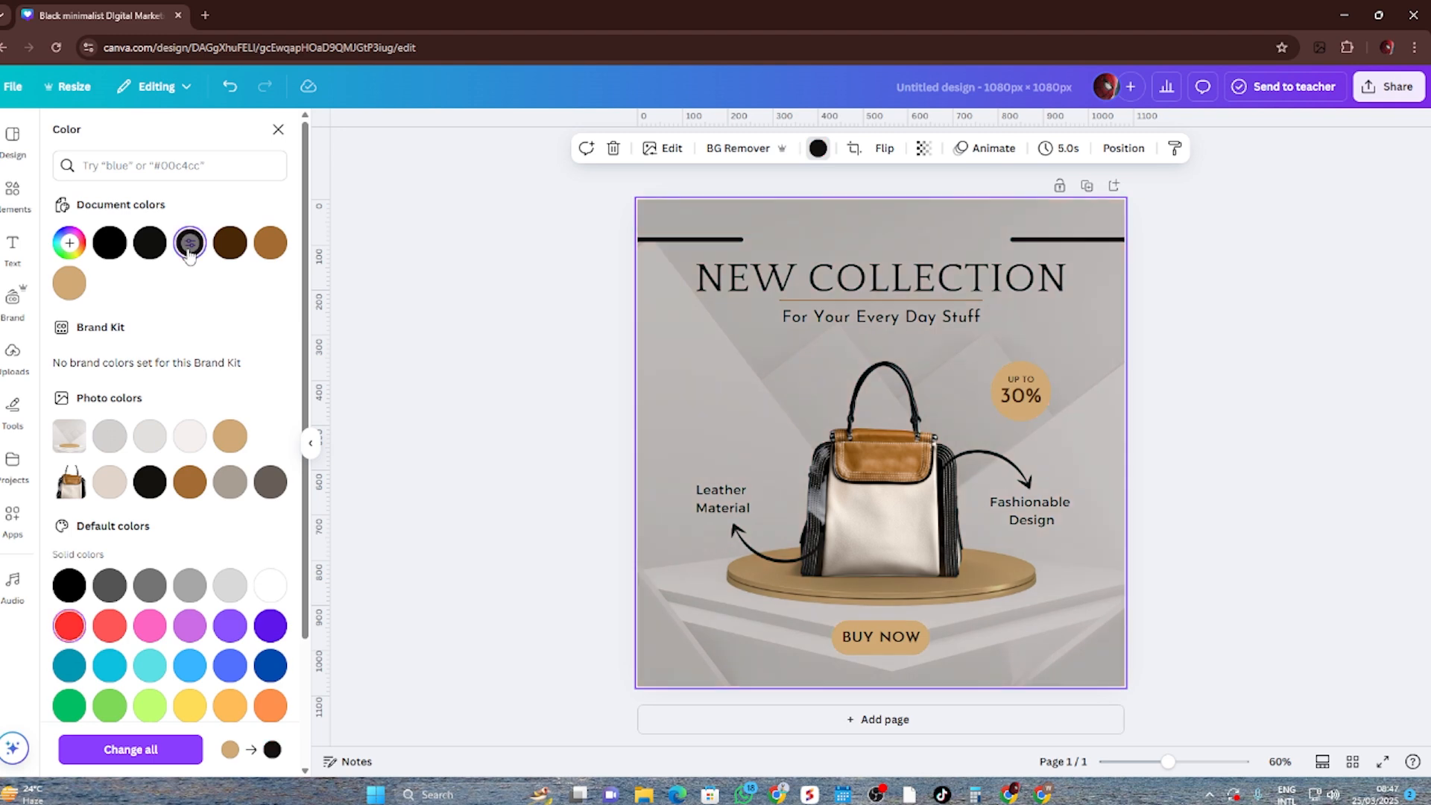
pyautogui.click(503, 381)
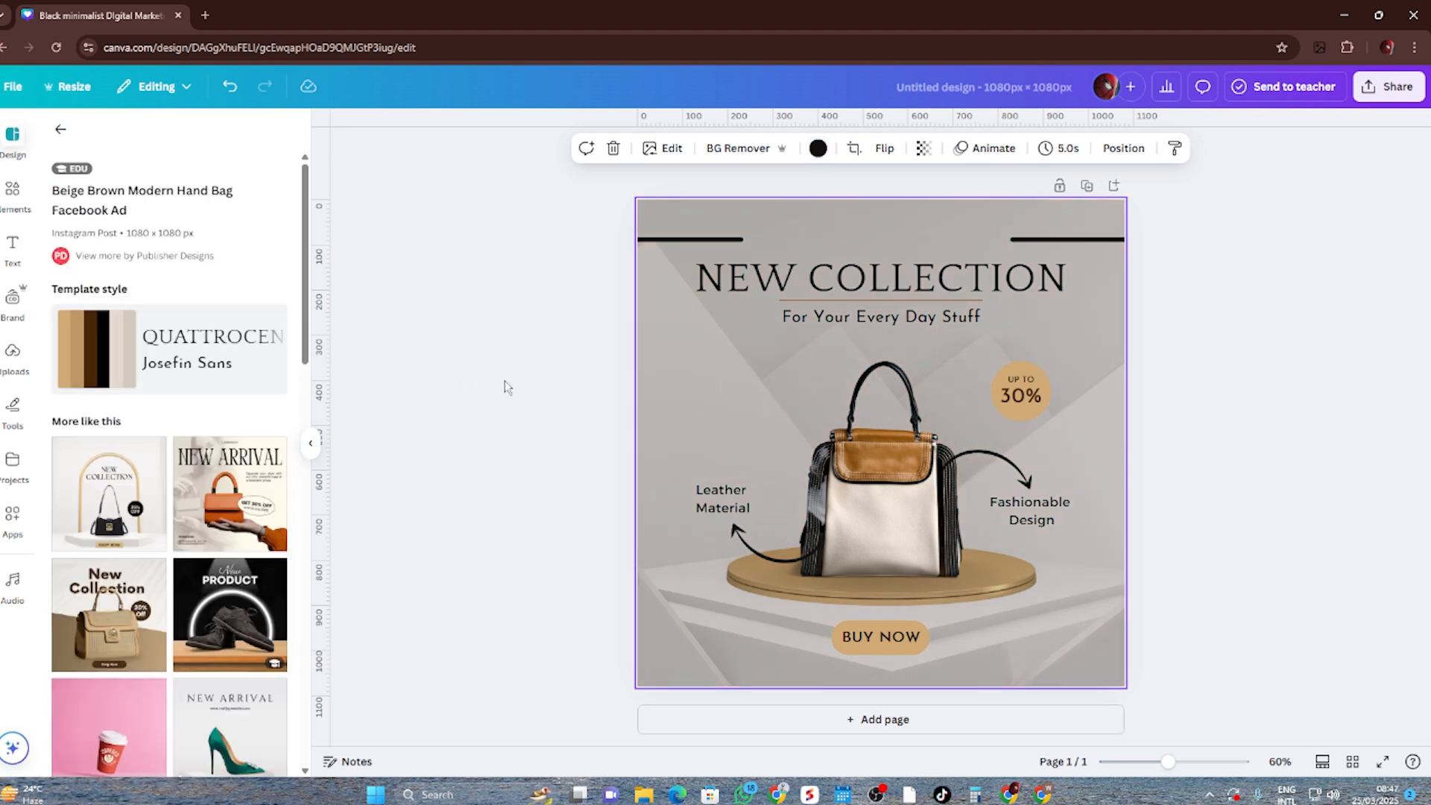
# Step: Try white, brown and red on the "NEW COLLECTION" heading and settle on the black from the handbag's photo colors
pyautogui.click(938, 285)
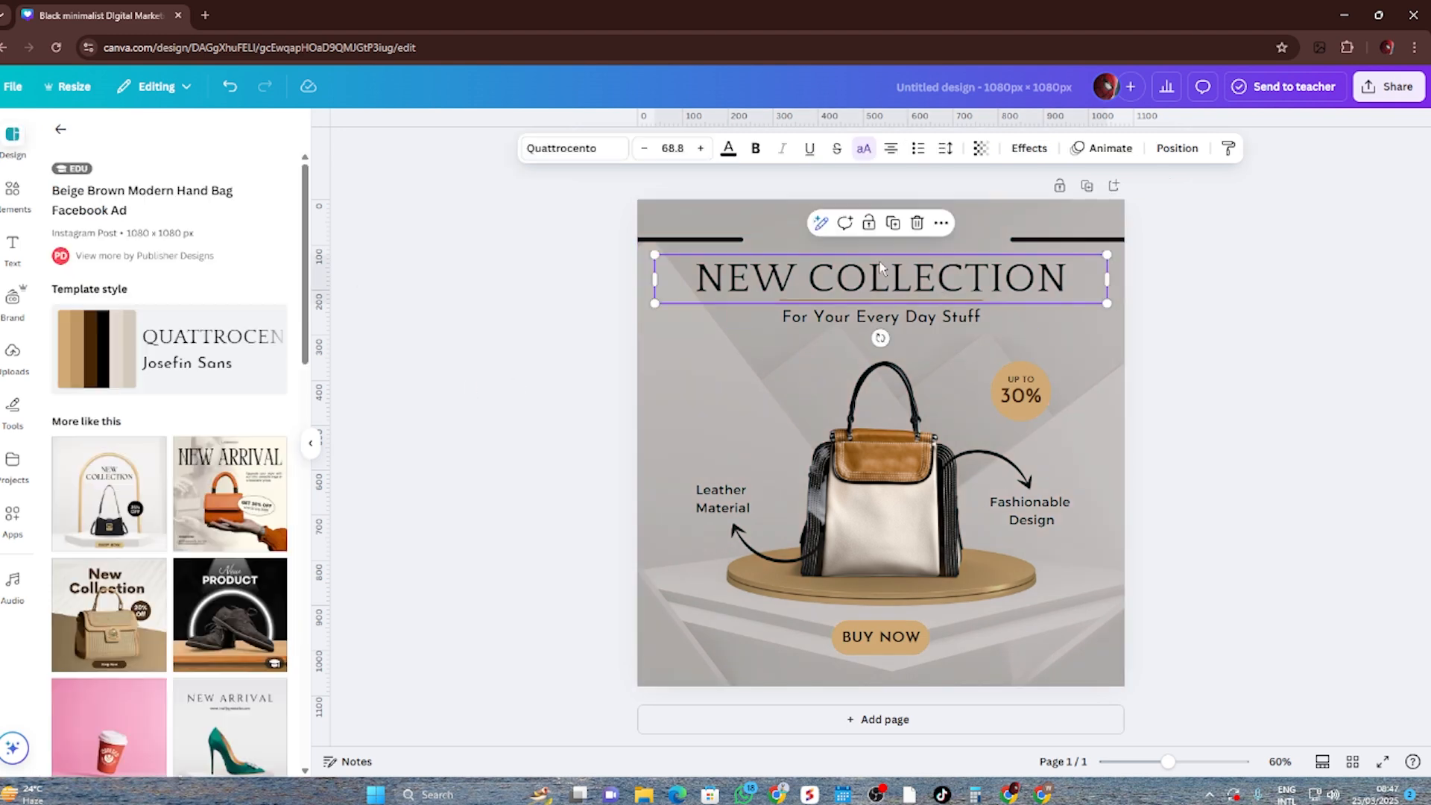
pyautogui.click(726, 148)
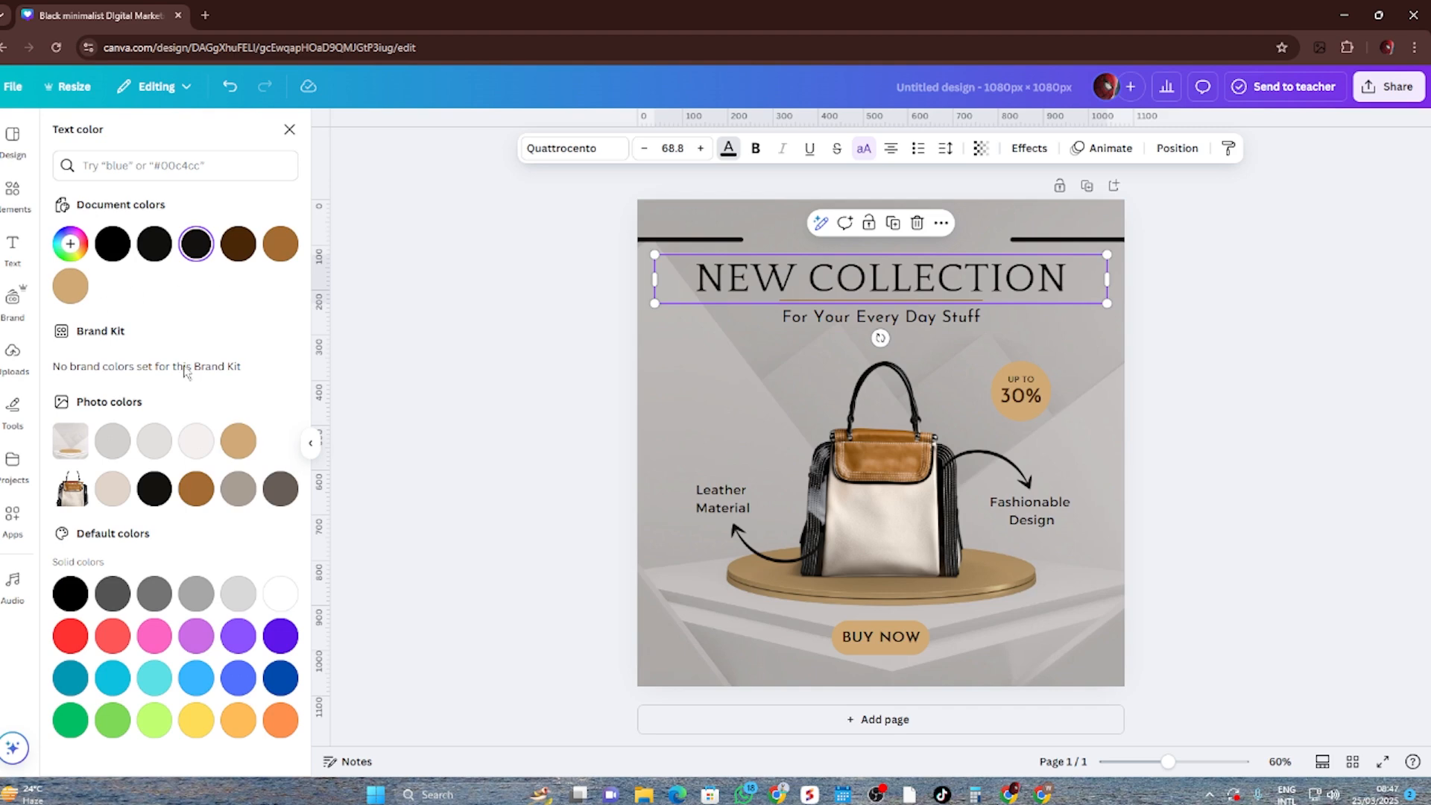
pyautogui.click(281, 593)
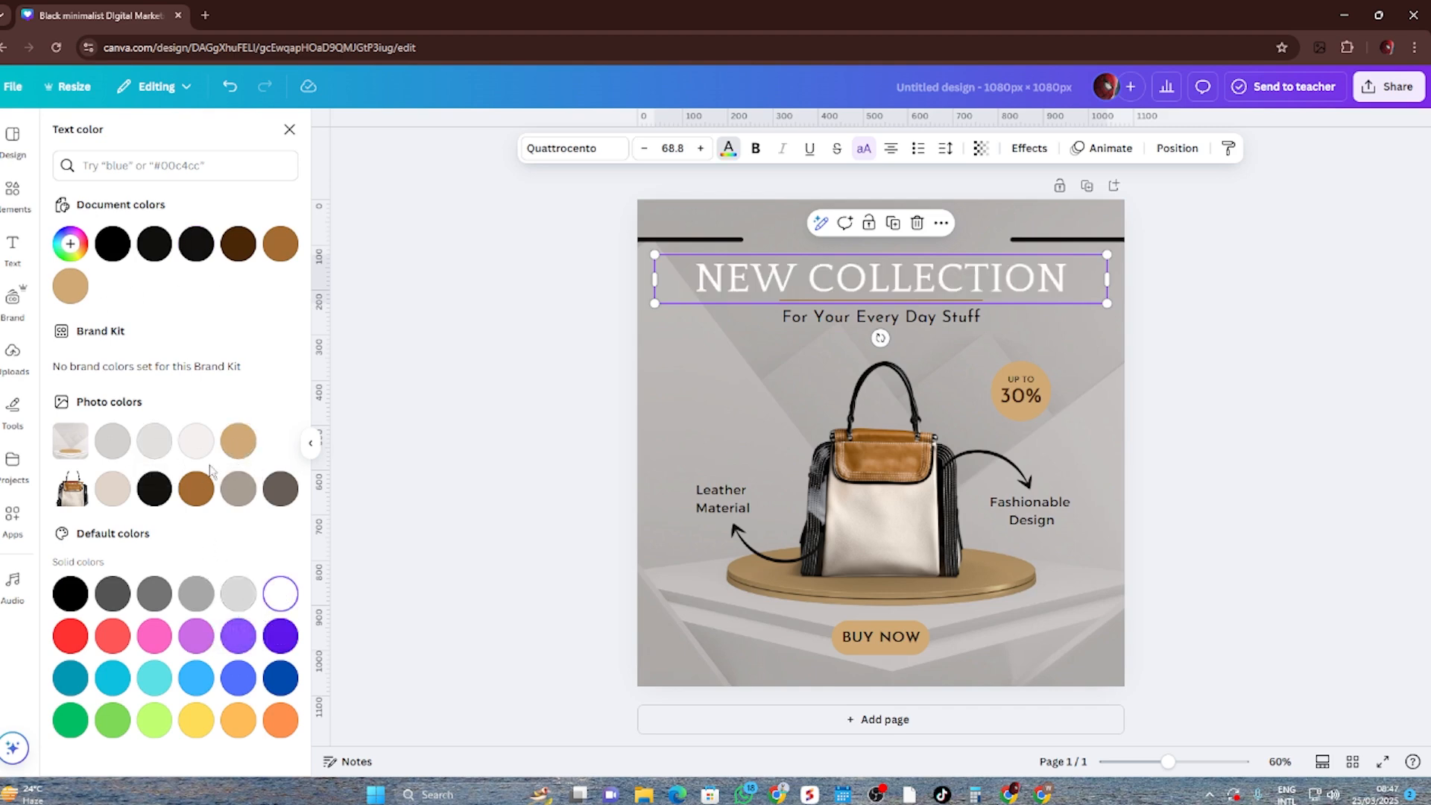
pyautogui.click(194, 489)
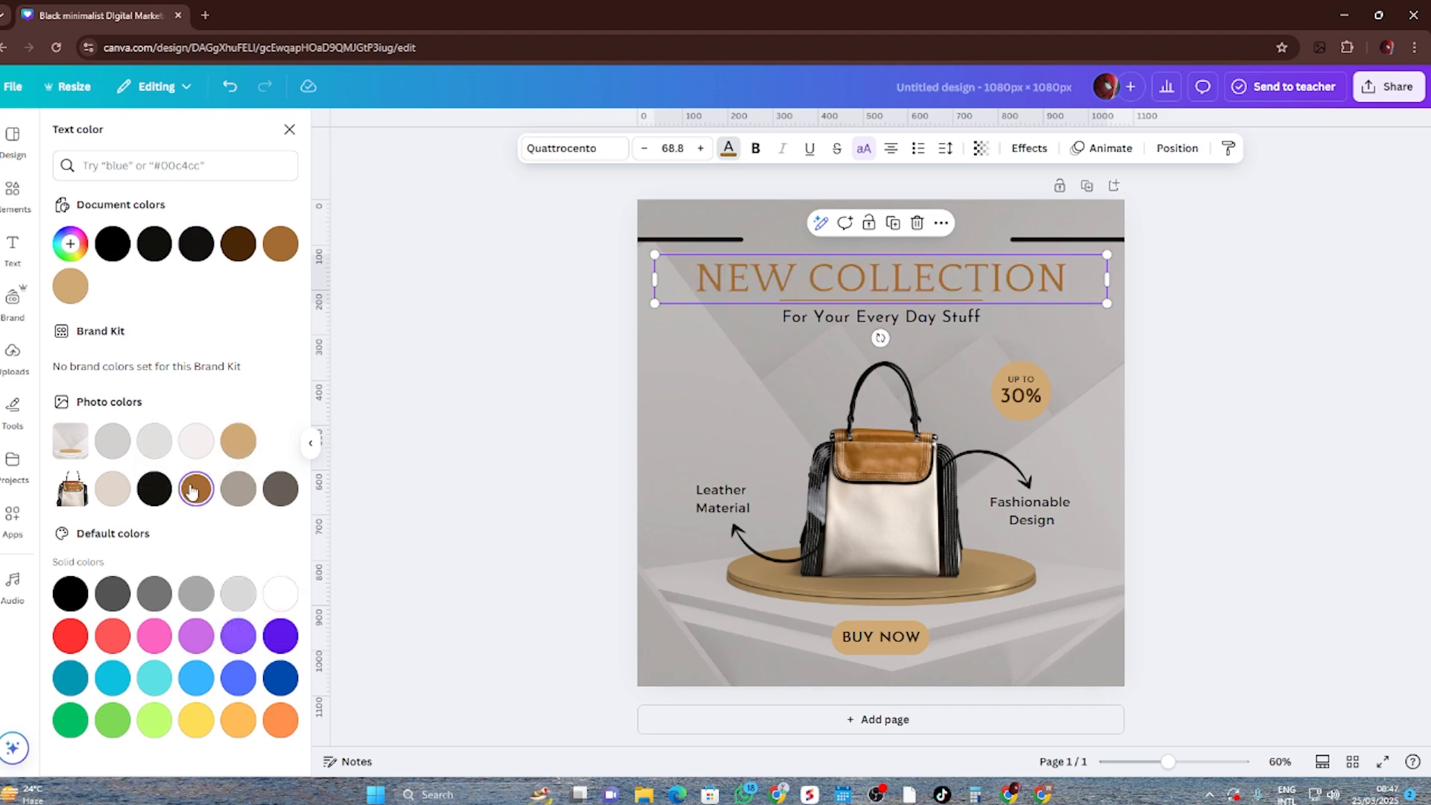
pyautogui.click(70, 635)
pyautogui.click(147, 495)
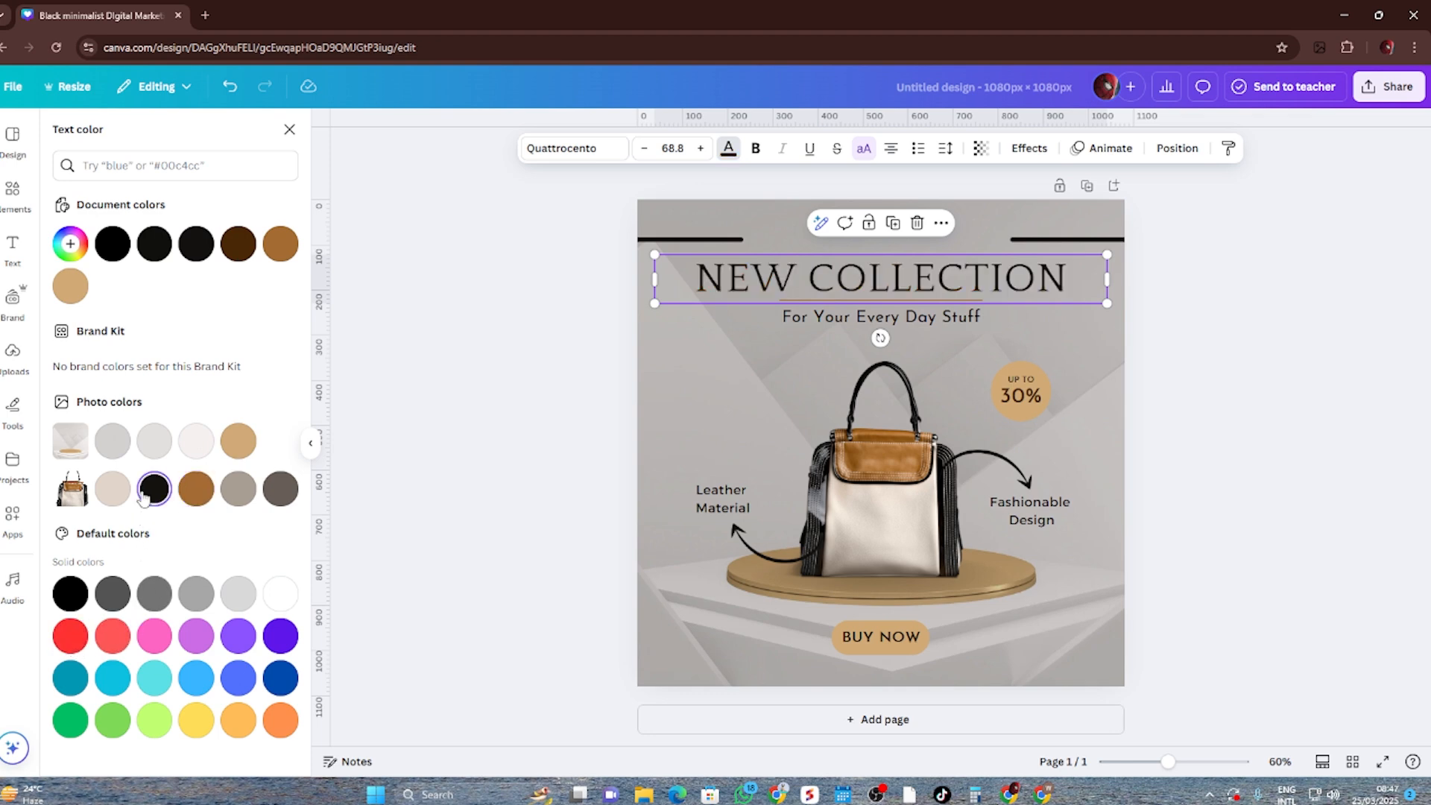
pyautogui.click(395, 433)
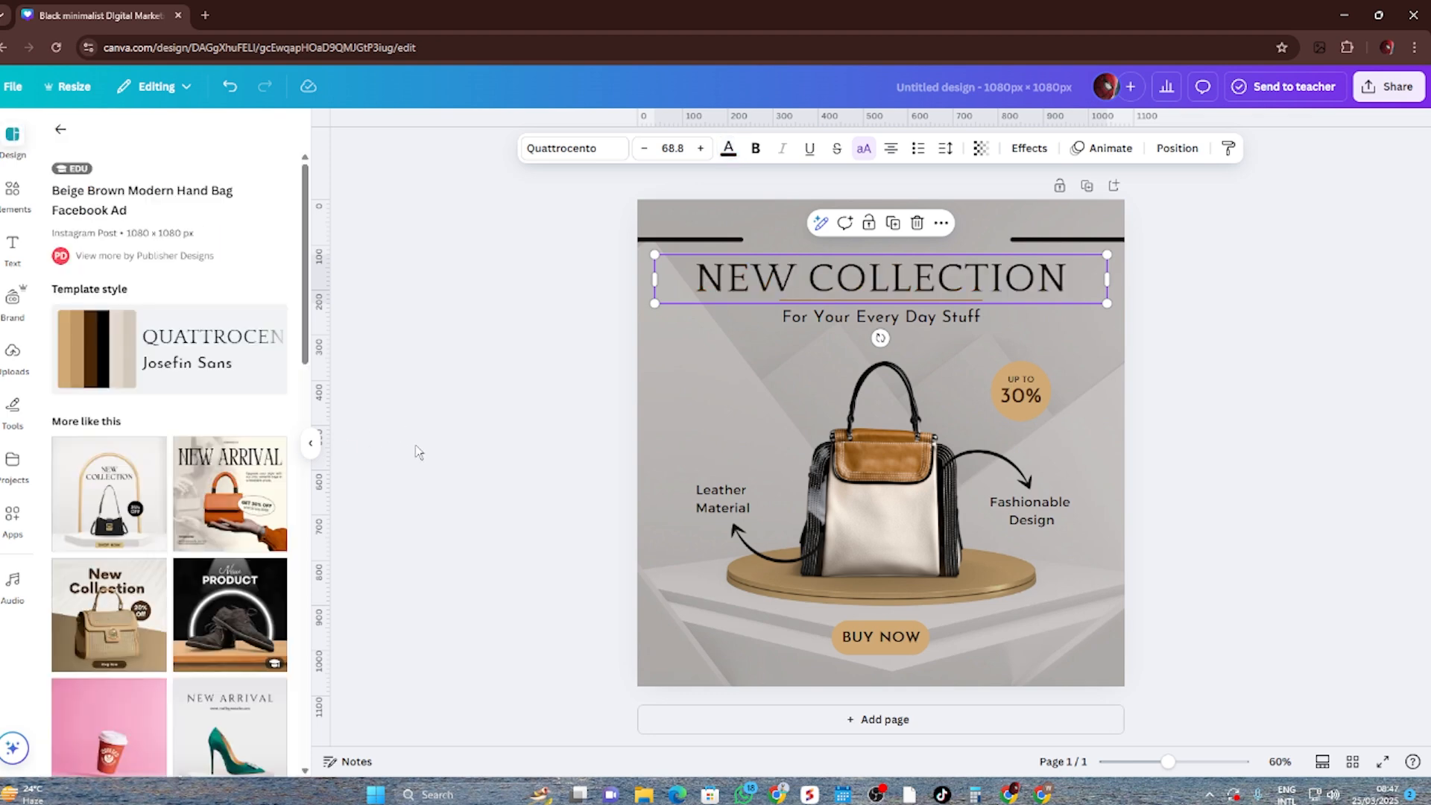
# Step: Replace the heading text with "NEW LUXURY"
pyautogui.doubleClick(850, 279)
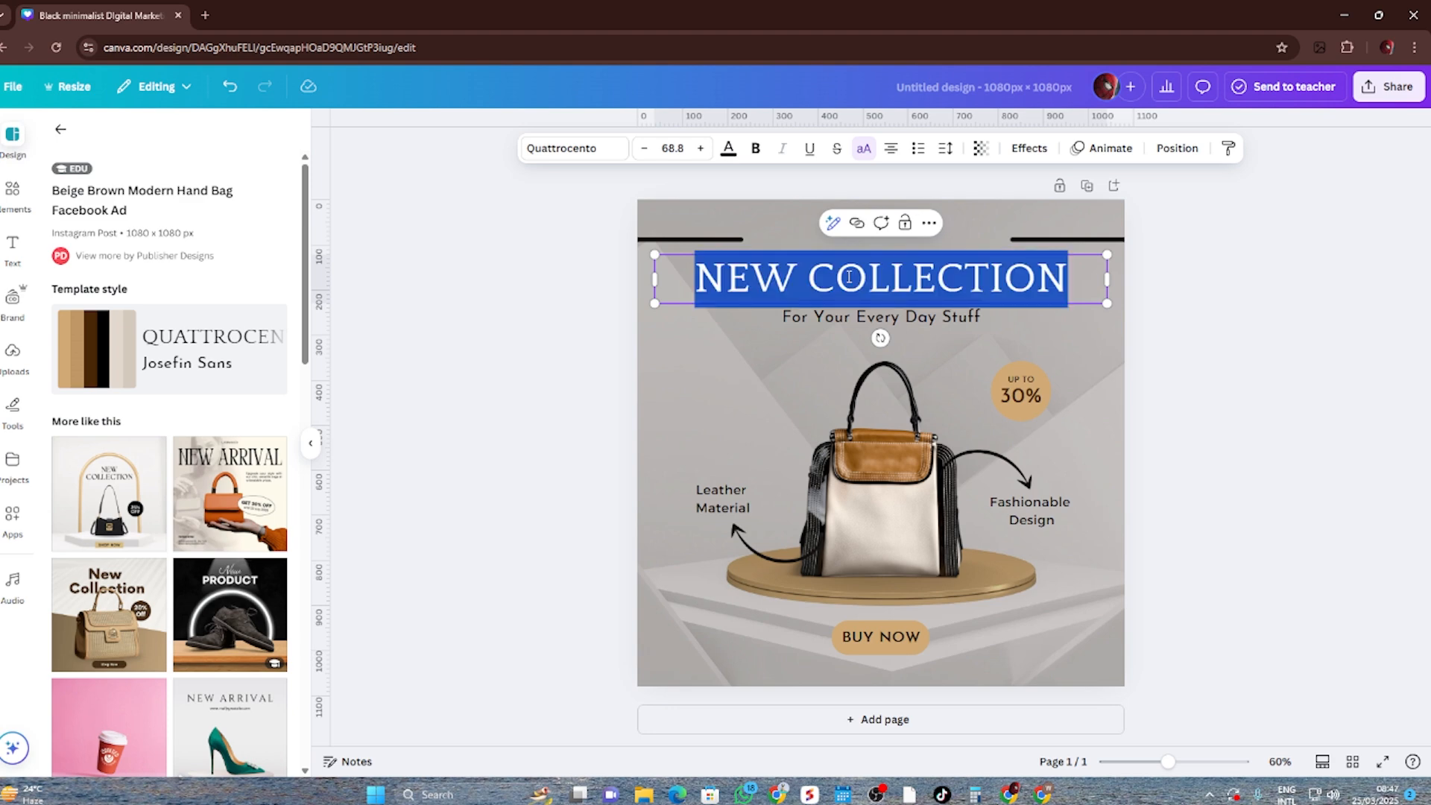
pyautogui.write('NEW L')
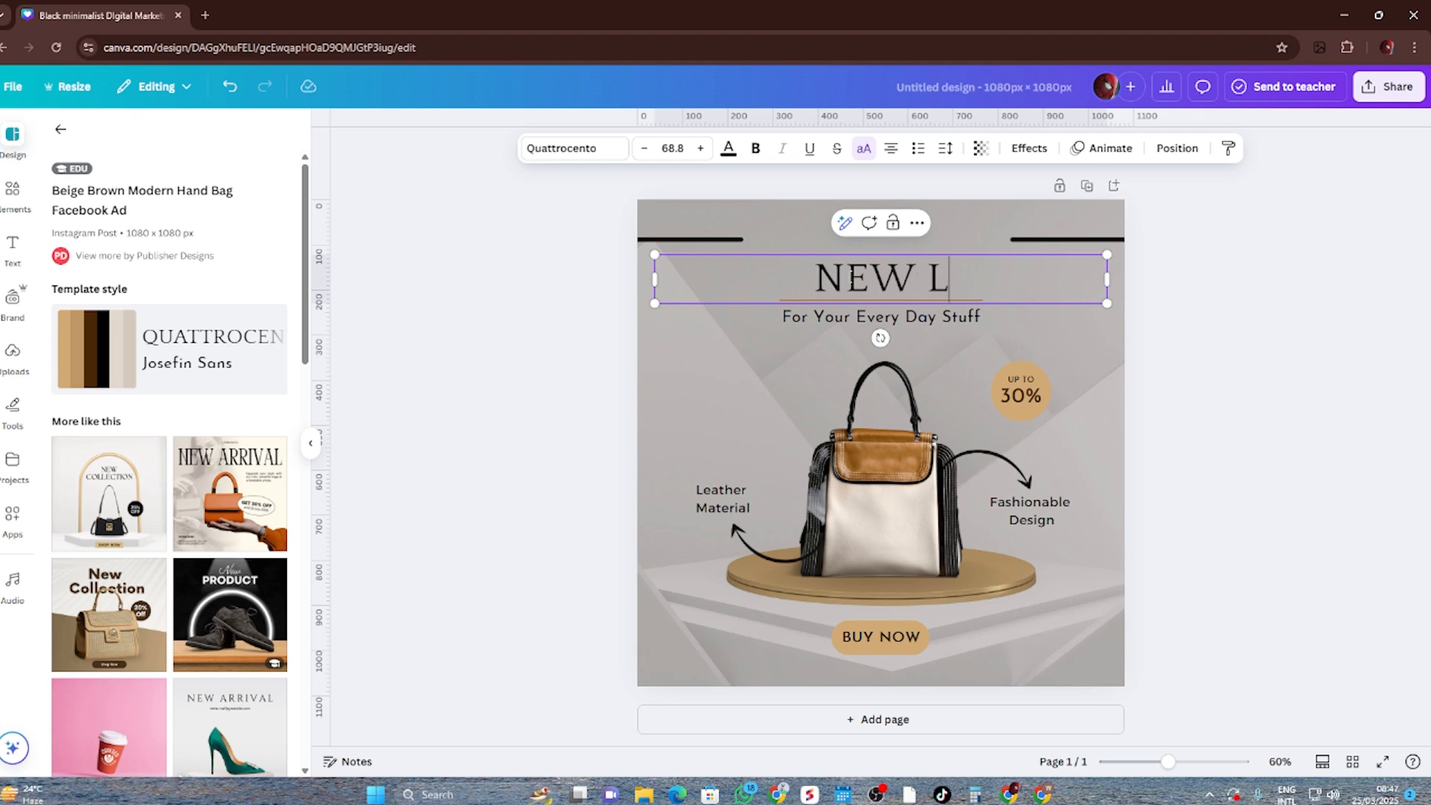
pyautogui.write('UXURY')
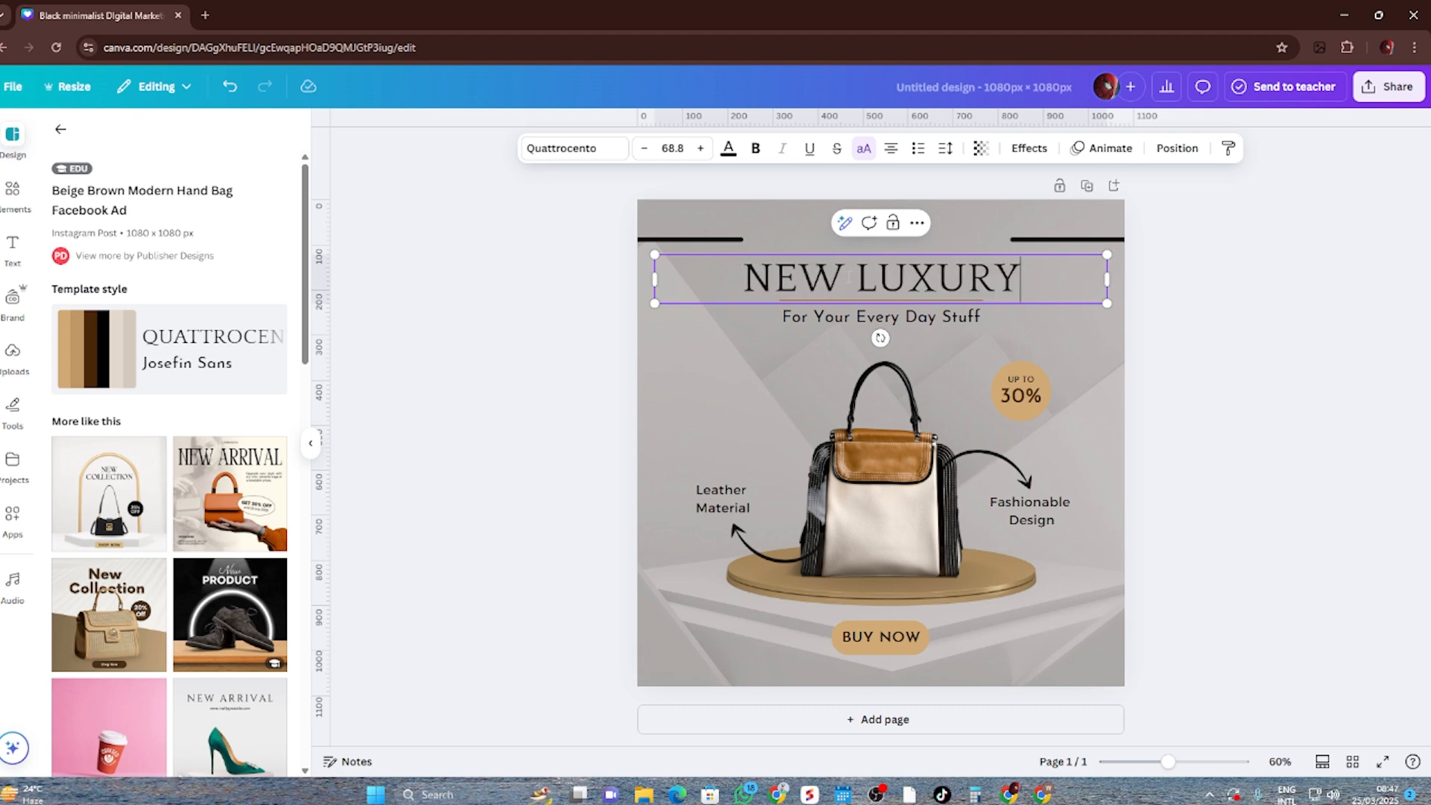
pyautogui.click(1260, 432)
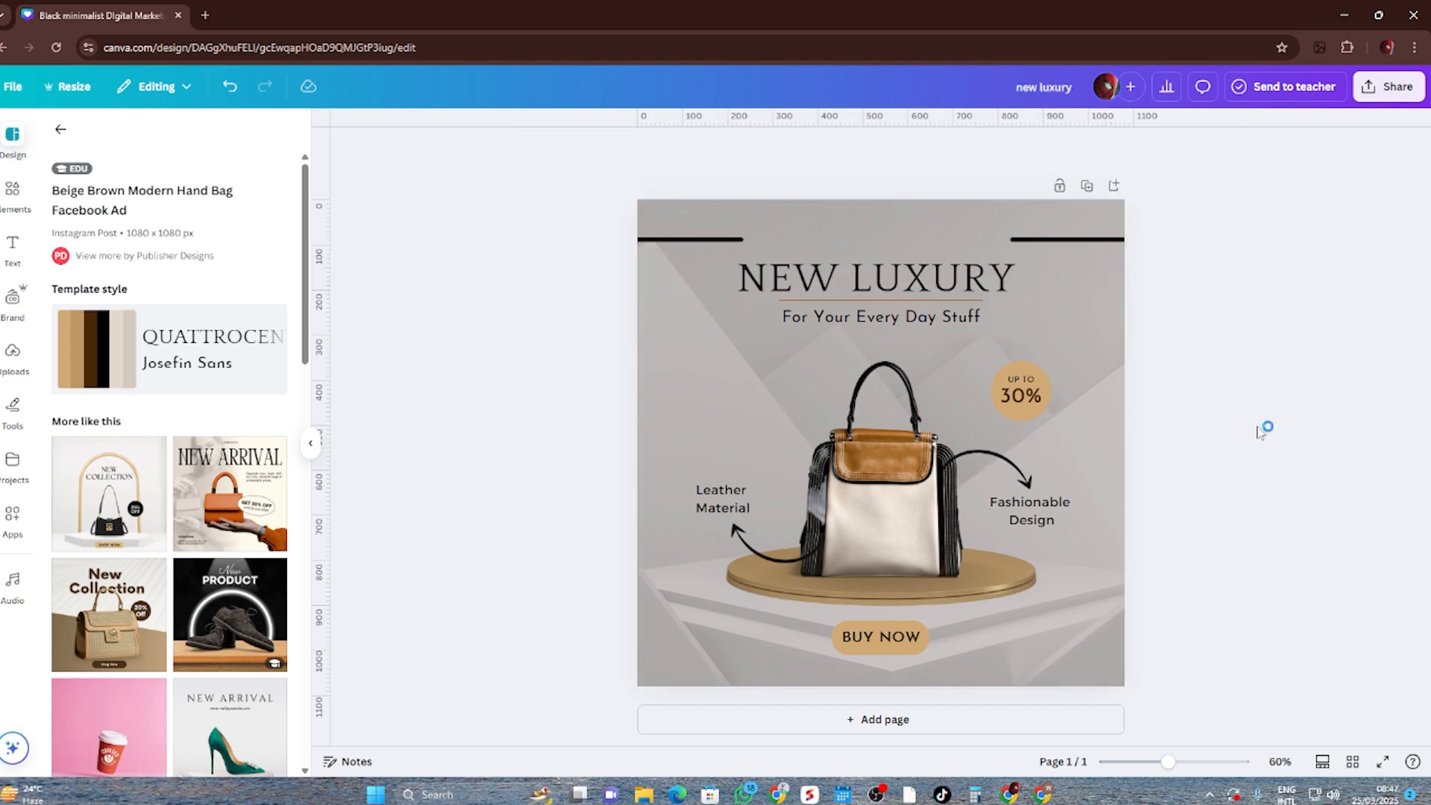
# Step: Delete the two thick black lines above the heading, one at each edge of the page
pyautogui.click(1076, 239)
pyautogui.press('Delete')
pyautogui.click(689, 239)
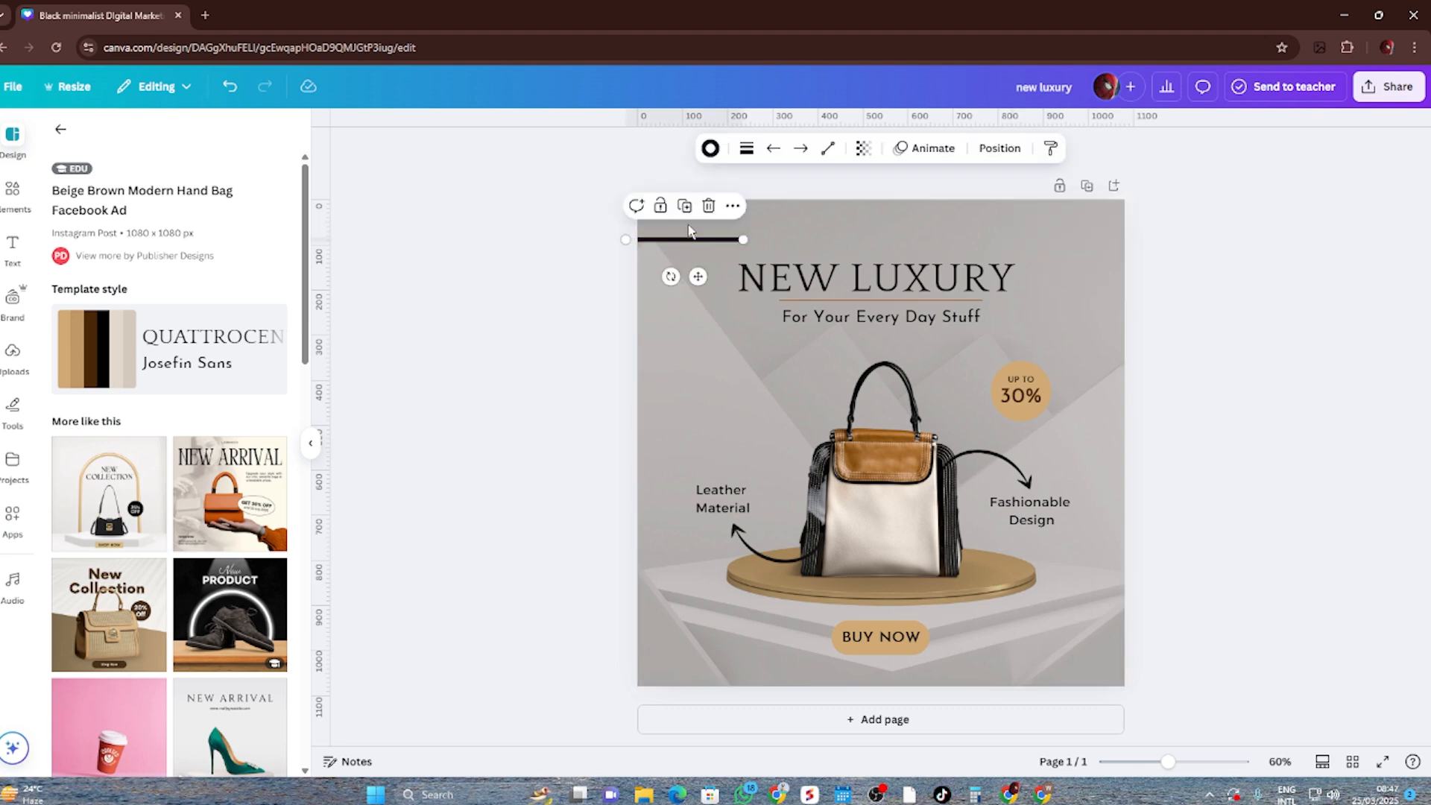
pyautogui.press('Delete')
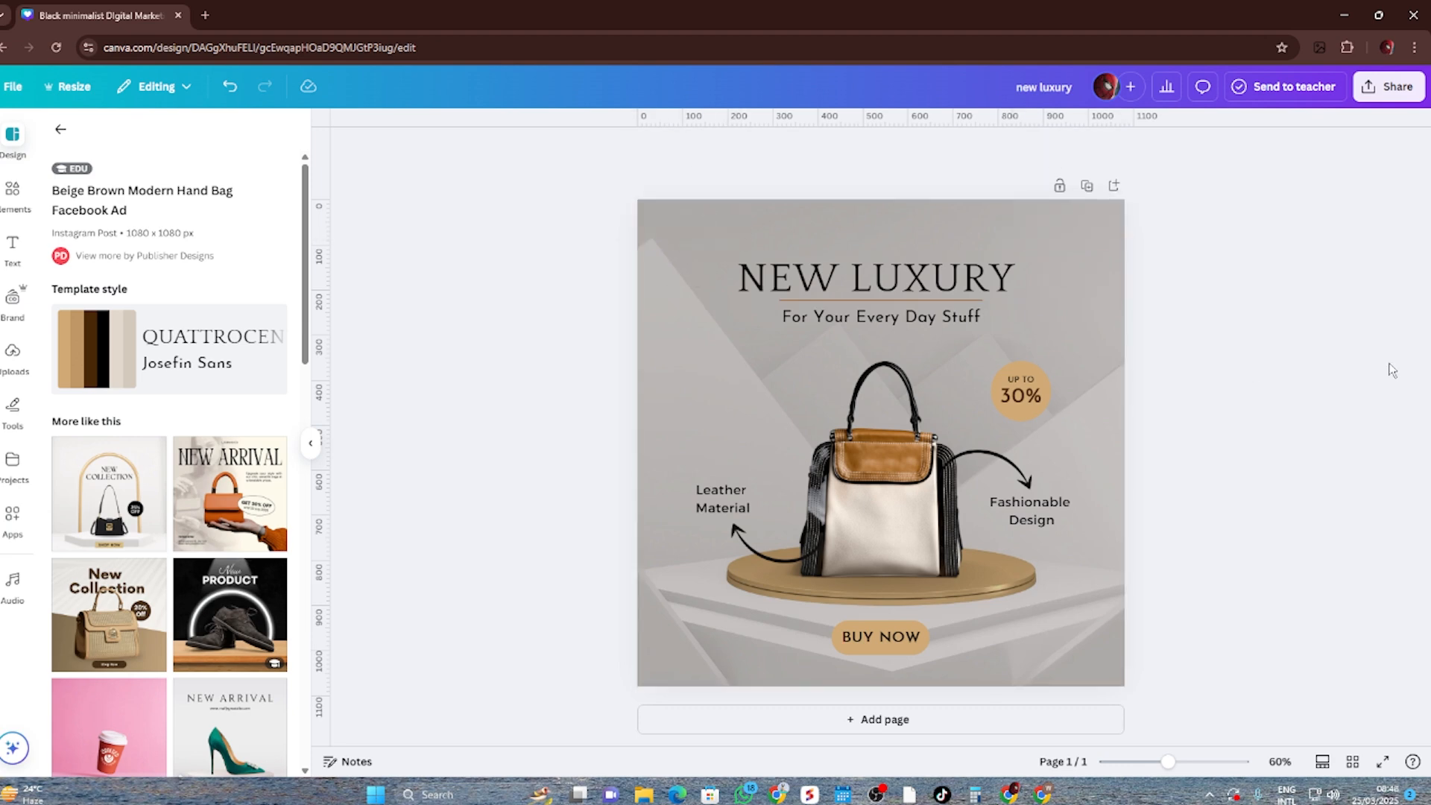
# Step: Change the discount percentage in the round "UP TO" badge to 20%
pyautogui.click(1023, 397)
pyautogui.click(1022, 397)
pyautogui.click(1024, 397)
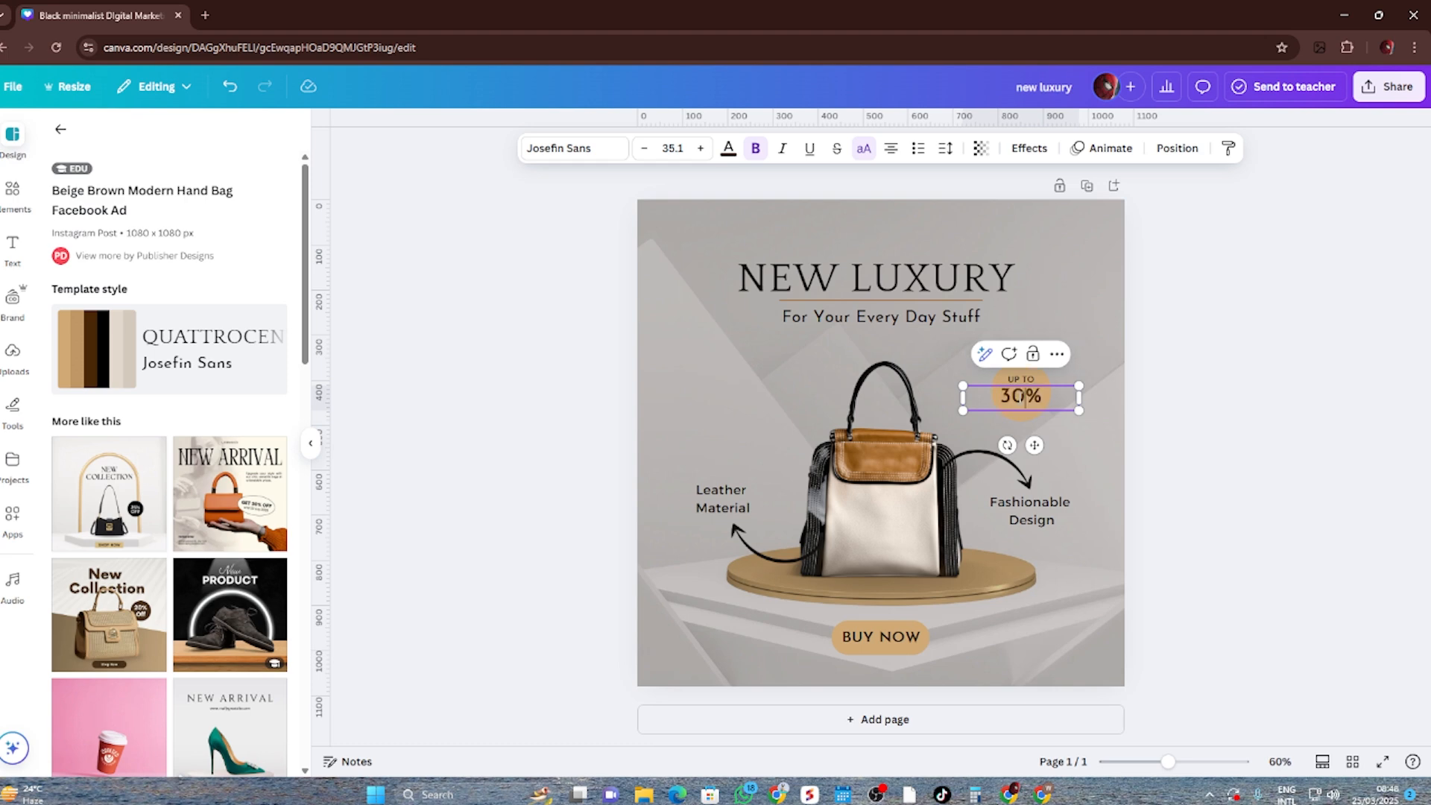
pyautogui.press('BackSpace')
pyautogui.press('BackSpace')
pyautogui.write('20')
pyautogui.click(1223, 434)
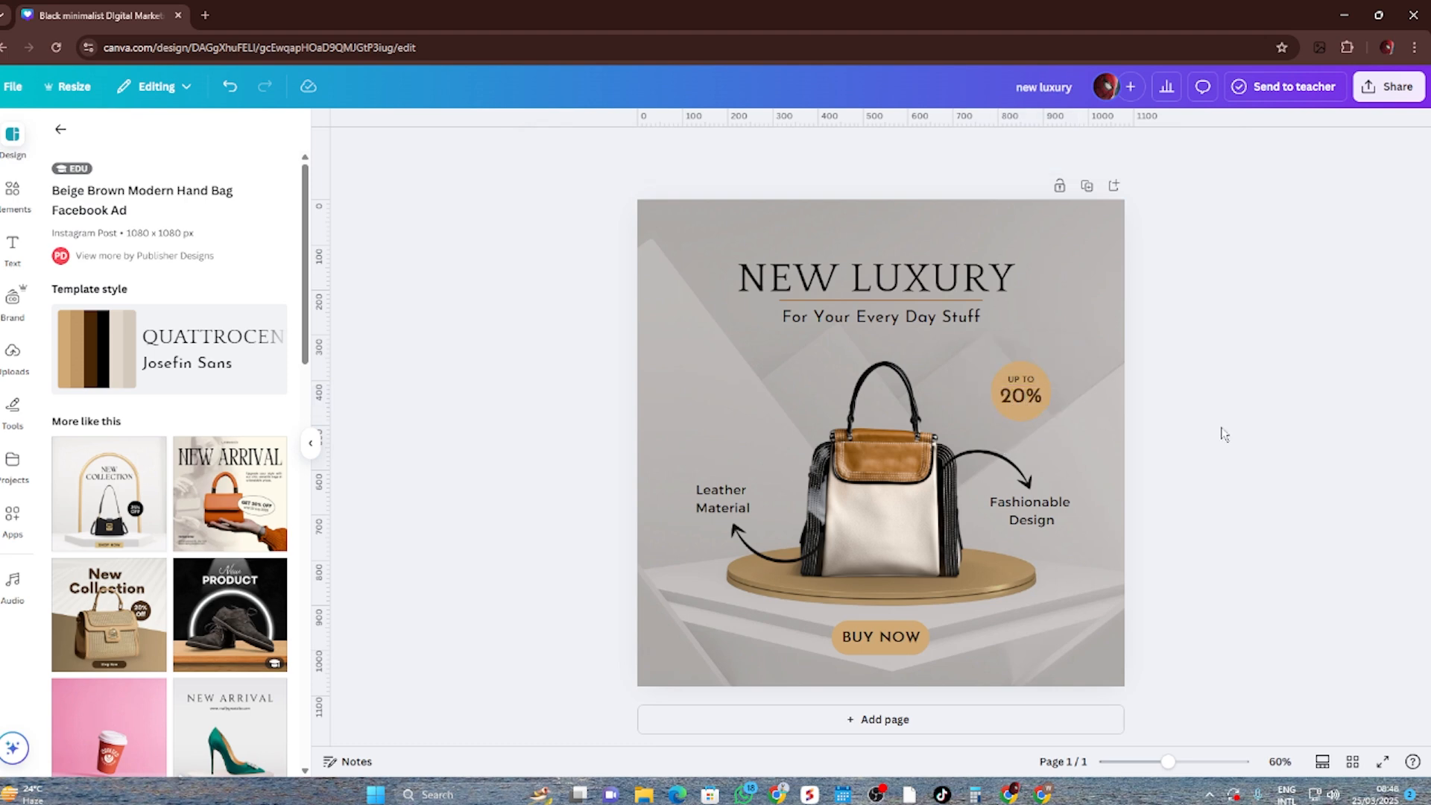
# Step: Change the "BUY NOW" label below the podium to "SHOP NOW"
pyautogui.click(859, 643)
pyautogui.click(859, 642)
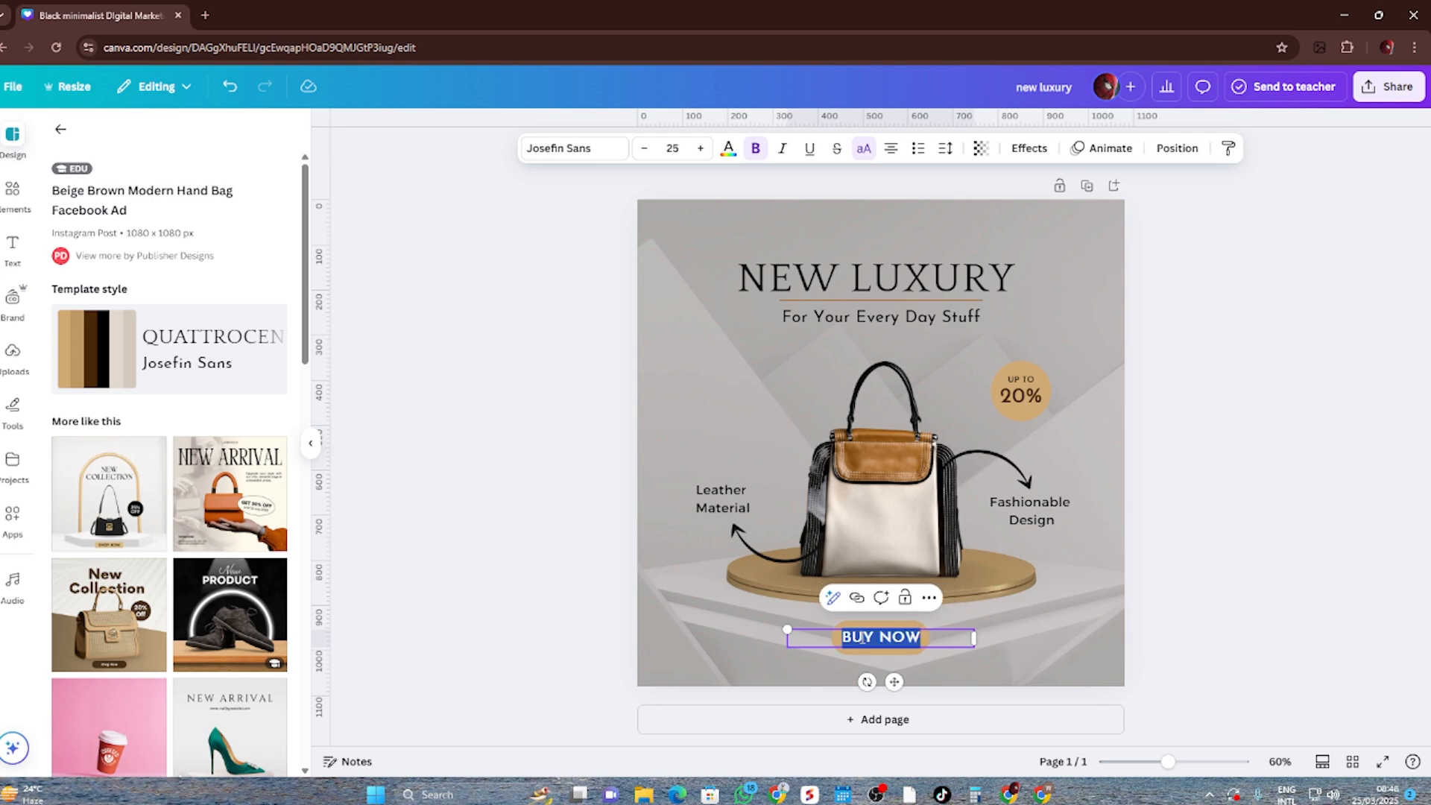
pyautogui.press('BackSpace')
pyautogui.press('BackSpace')
pyautogui.press('BackSpace')
pyautogui.press('BackSpace')
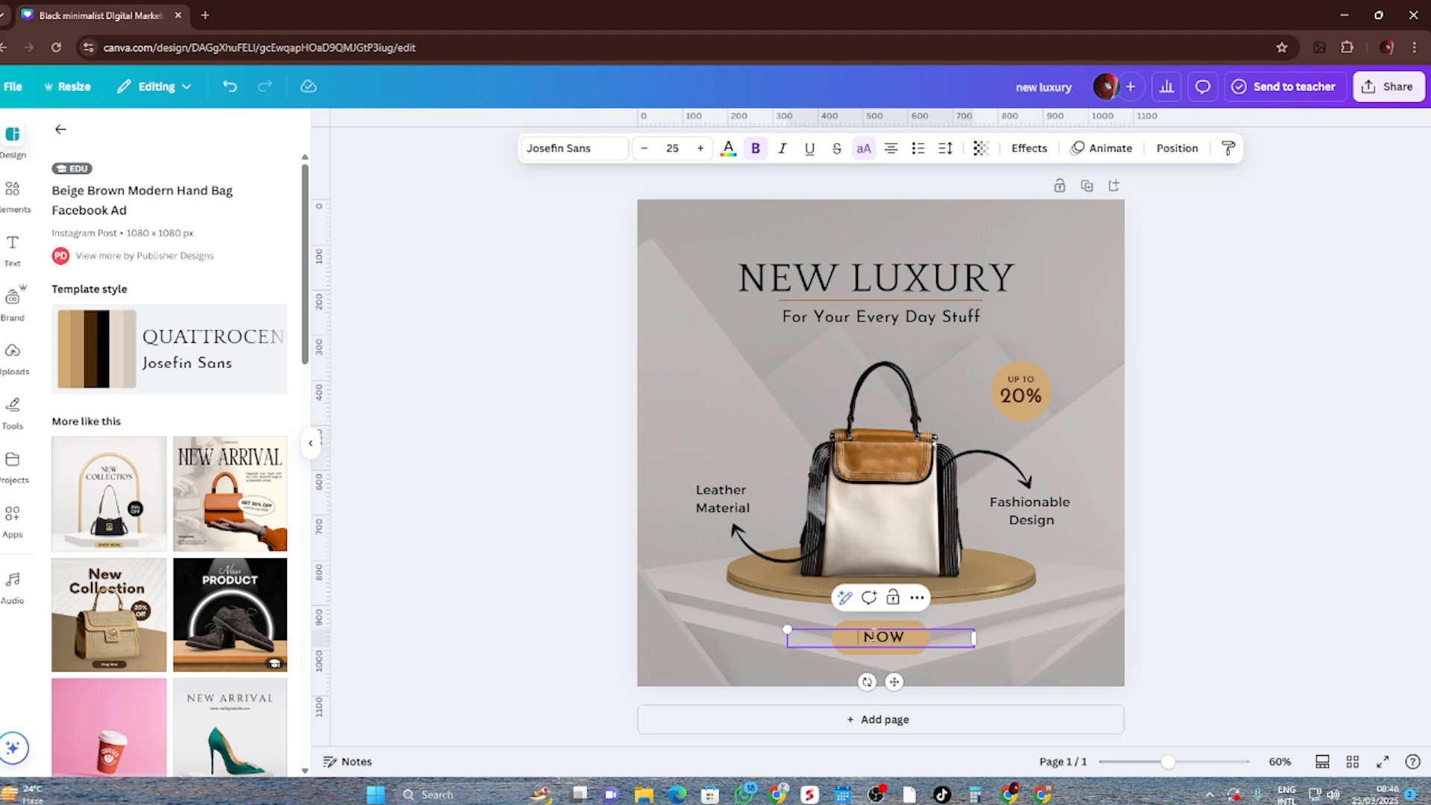
pyautogui.write('SHOP')
pyautogui.click(1207, 509)
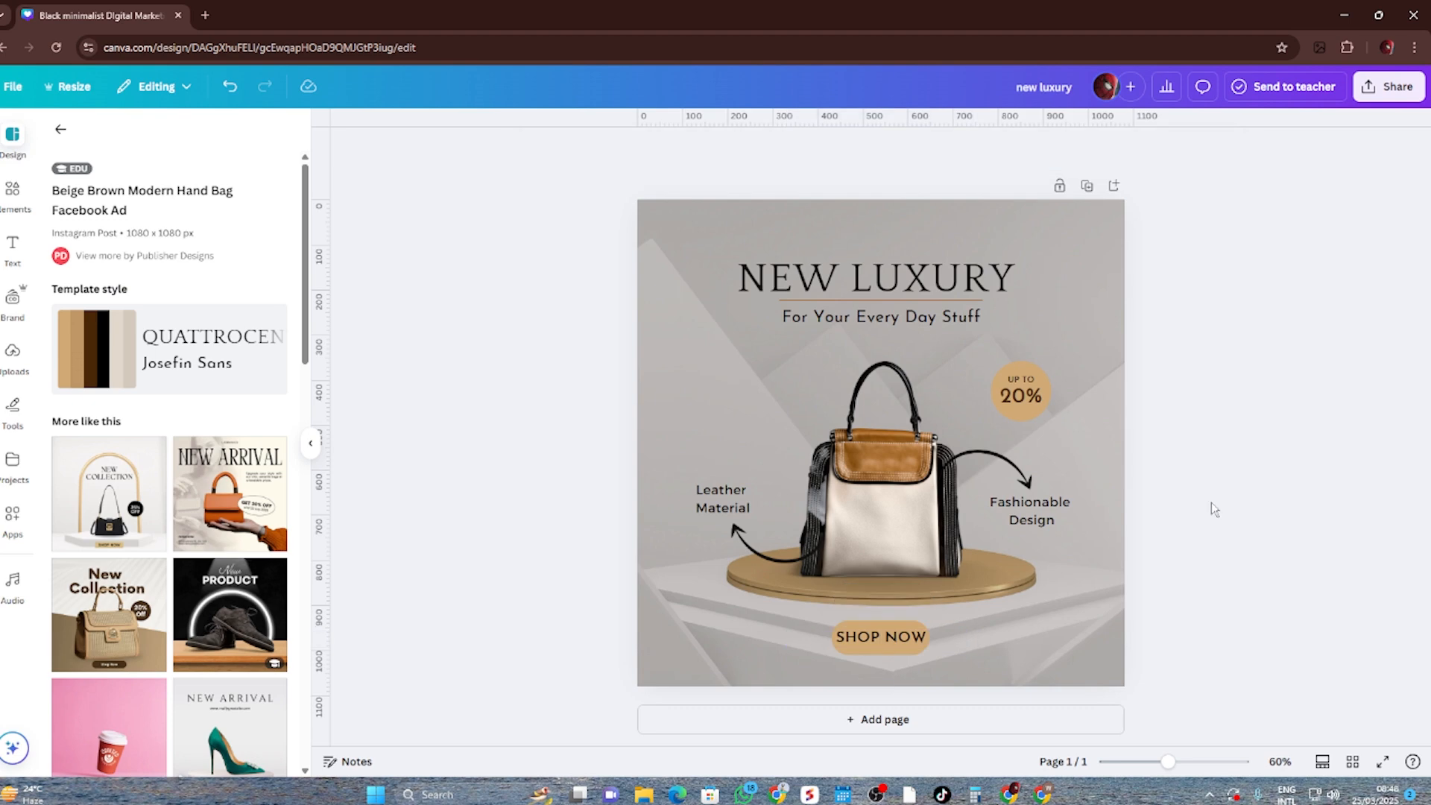
# Step: Move the handbag image very slightly upward on its podium
pyautogui.click(926, 517)
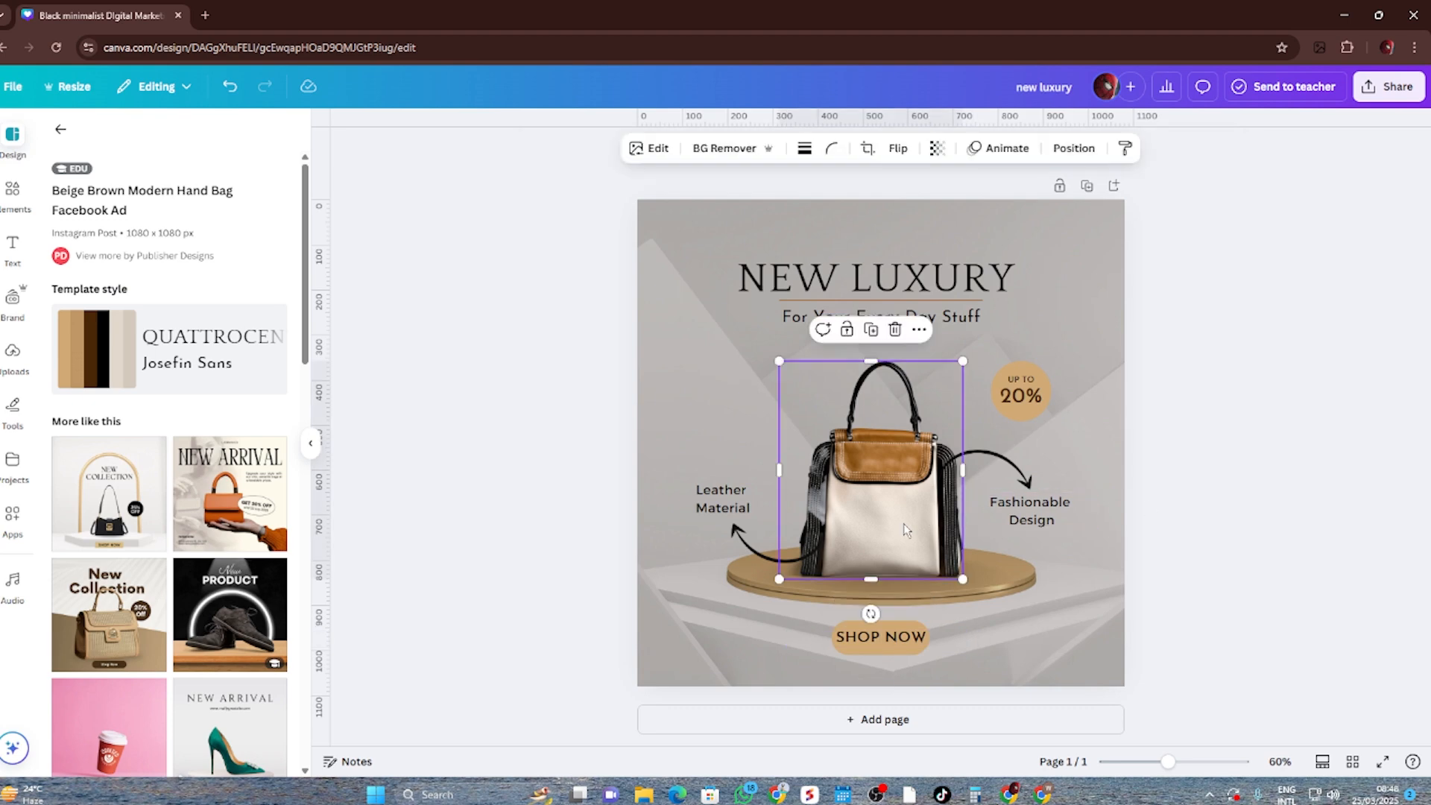
pyautogui.moveTo(903, 523); pyautogui.dragTo(903, 521)
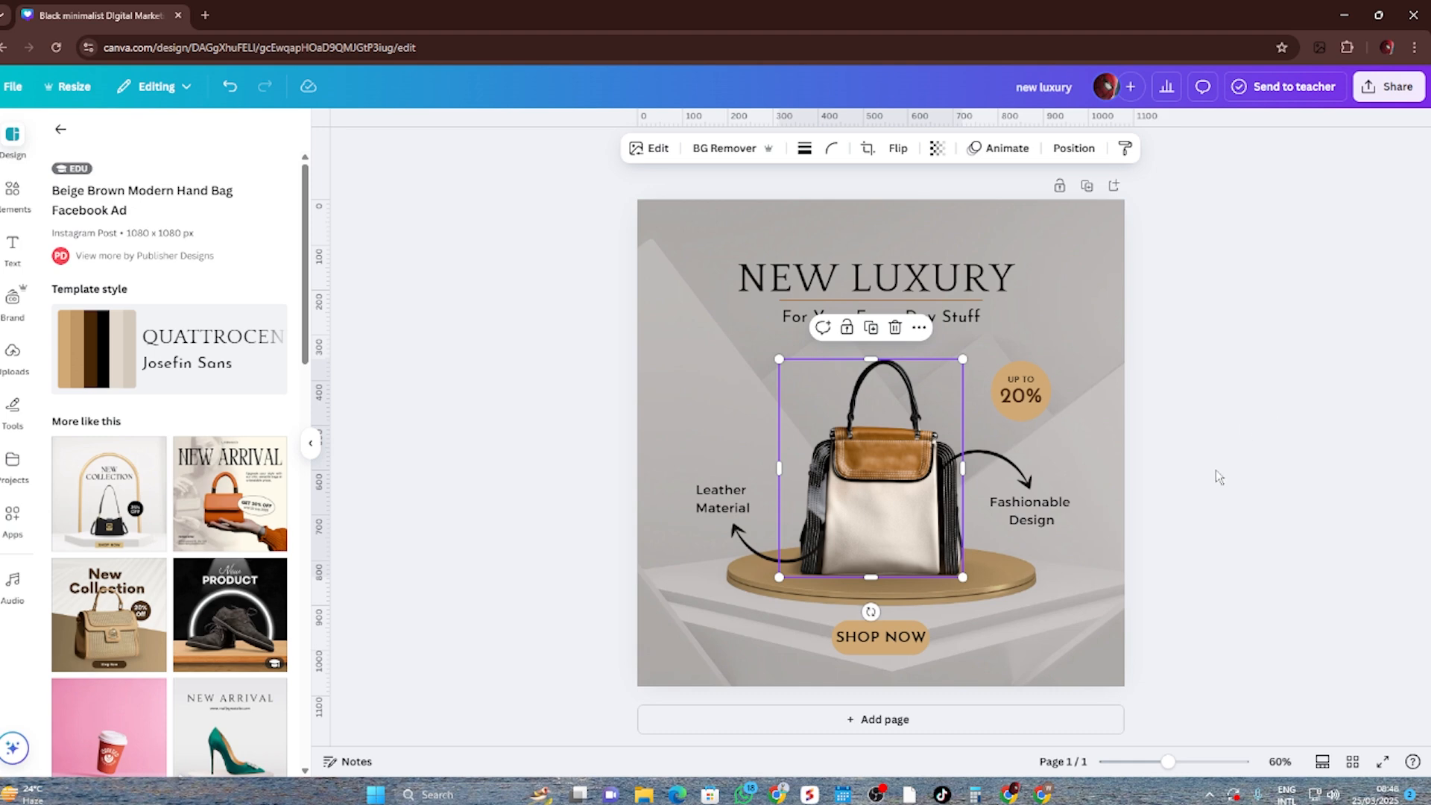
pyautogui.click(1229, 450)
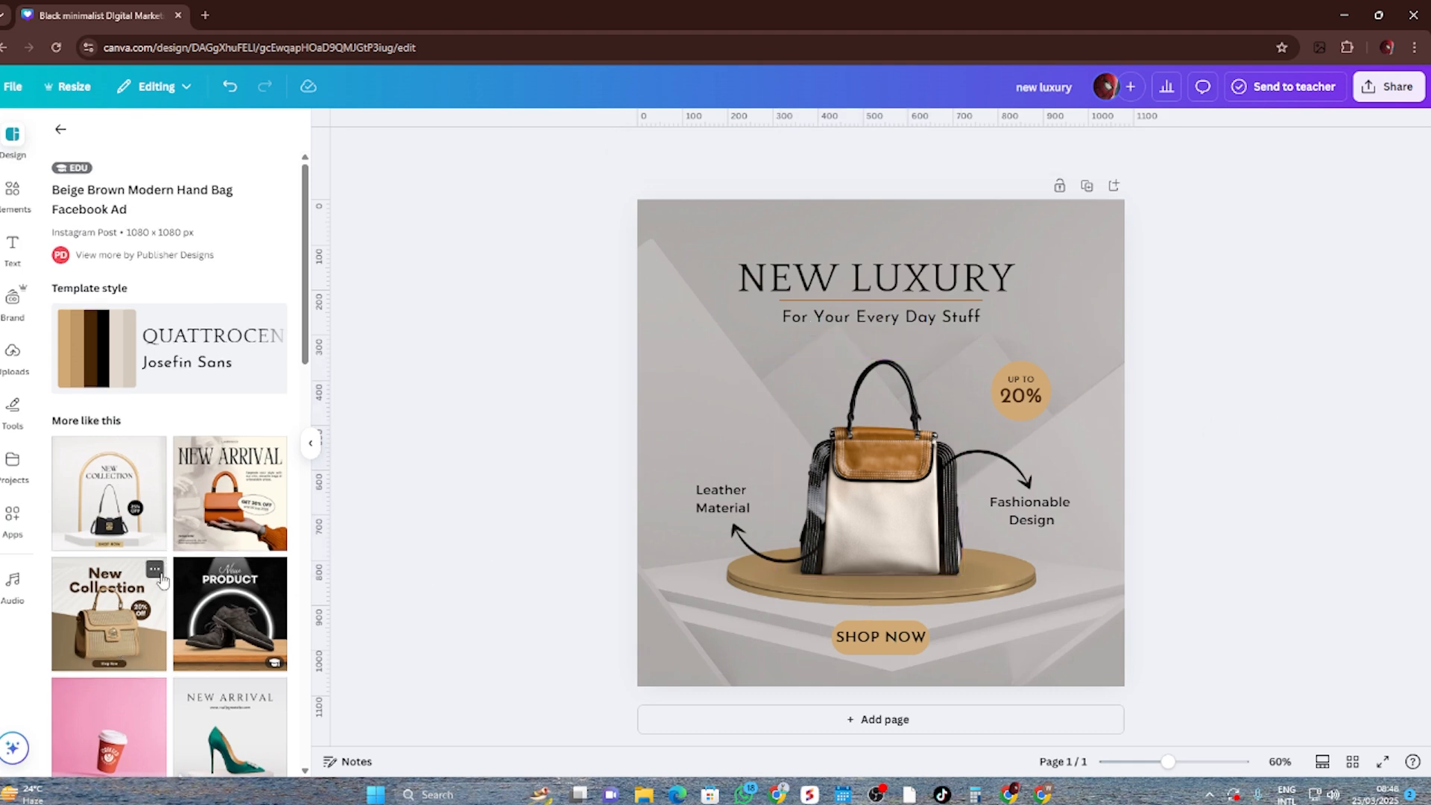
pyautogui.scroll(-3, 162, 578)
pyautogui.scroll(3, 162, 578)
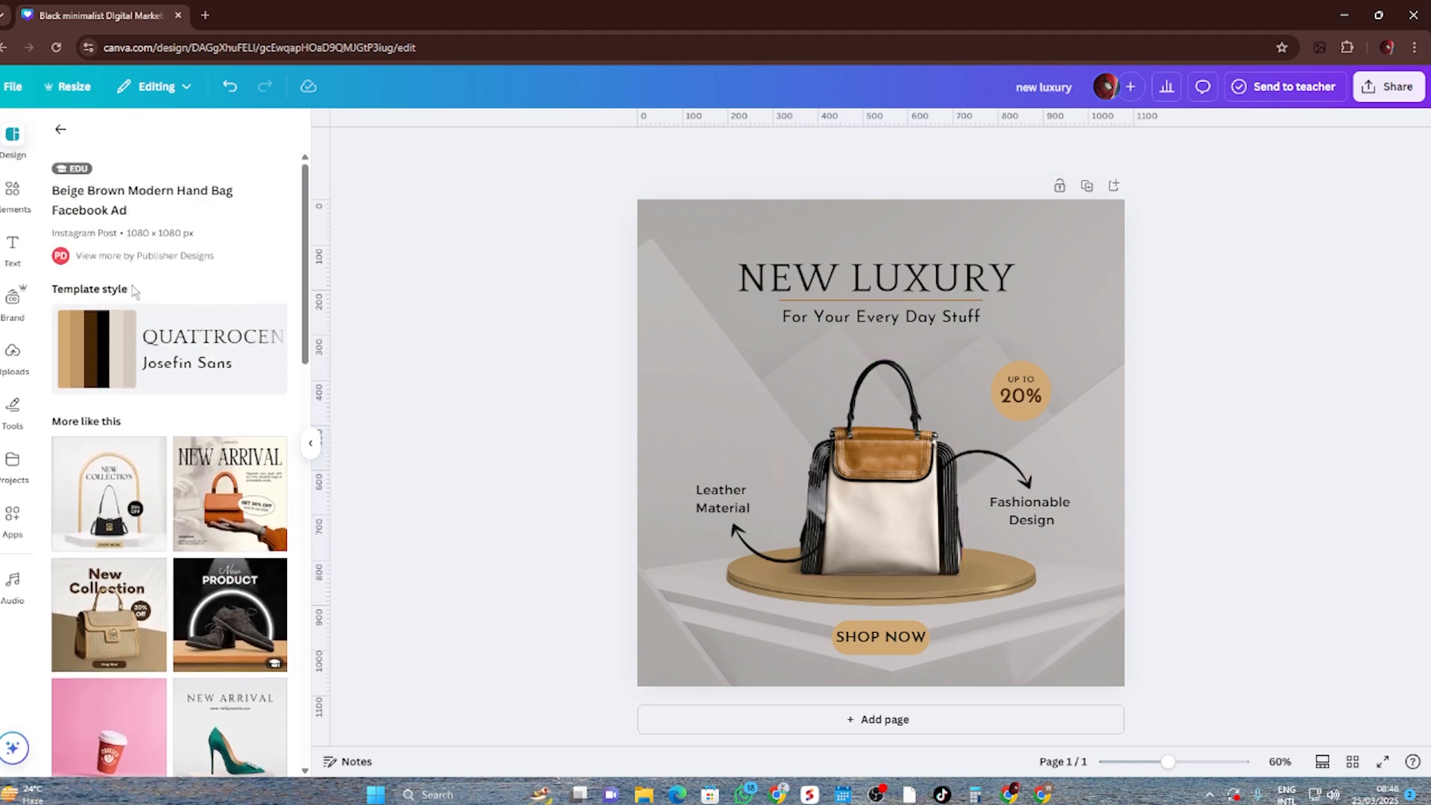
pyautogui.click(57, 131)
pyautogui.click(463, 442)
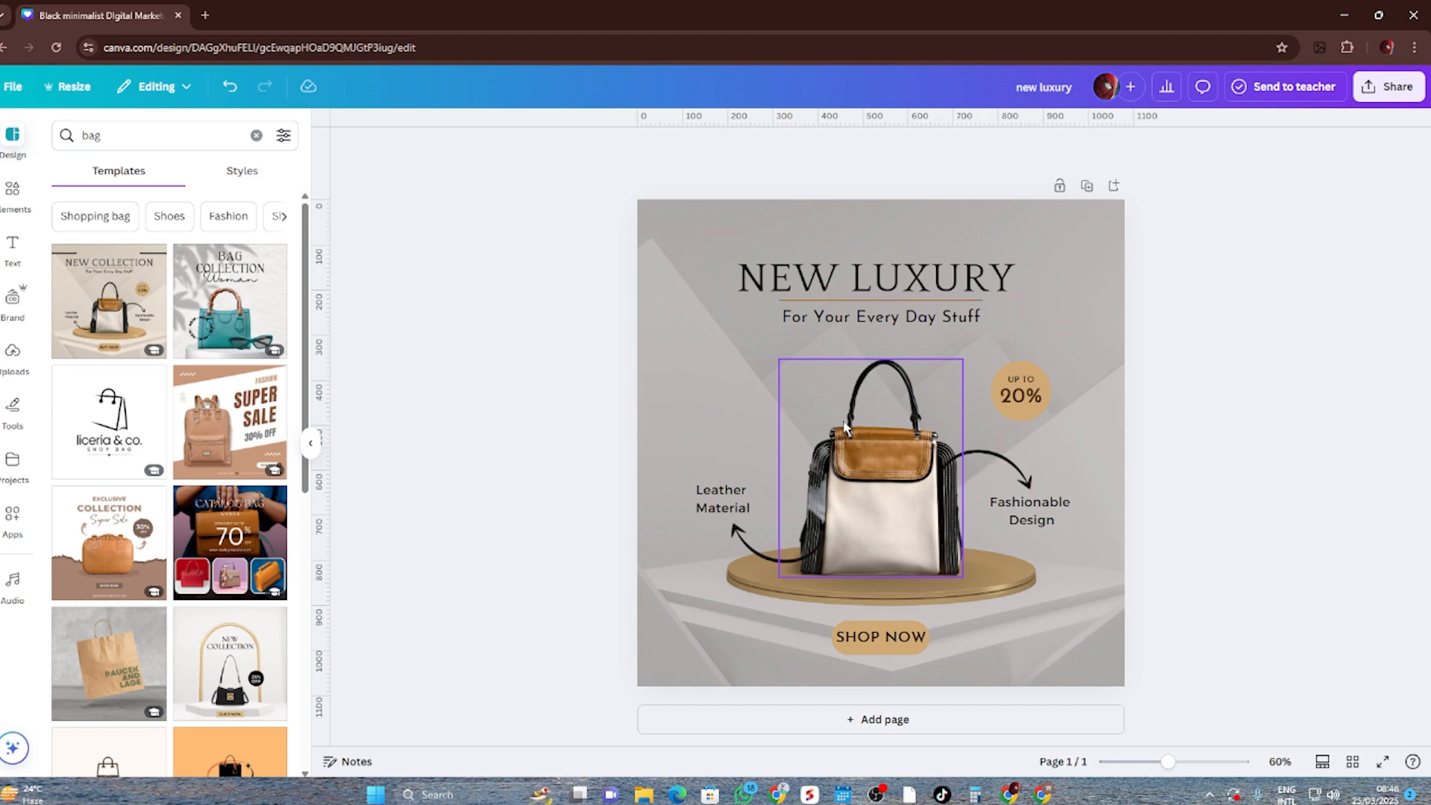
pyautogui.click(1047, 377)
pyautogui.doubleClick(1091, 373)
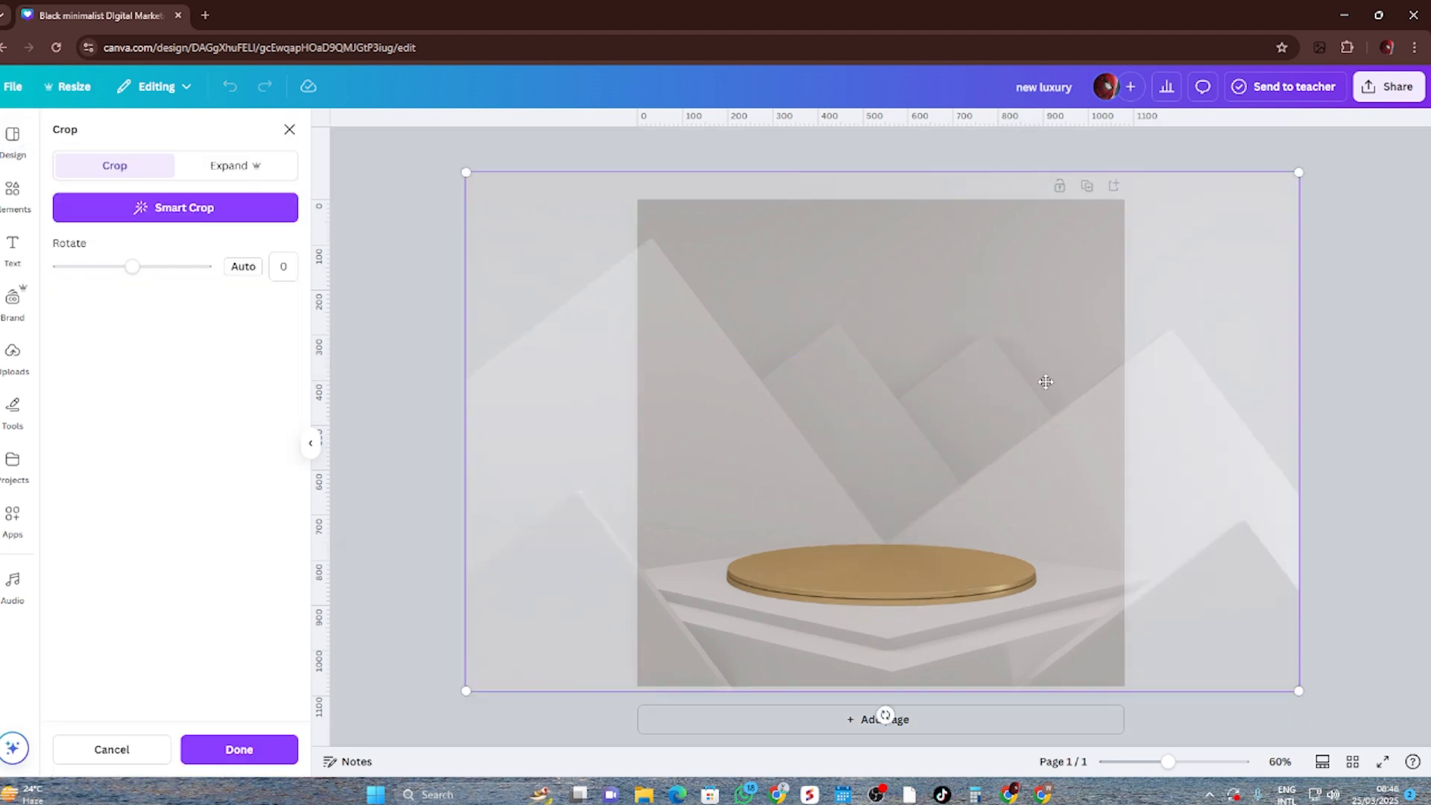
pyautogui.click(1321, 359)
# Step: Try black, dark brown and brown #A46C33 as the round discount badge's fill, and return it to tan #d0aa76
pyautogui.click(1038, 372)
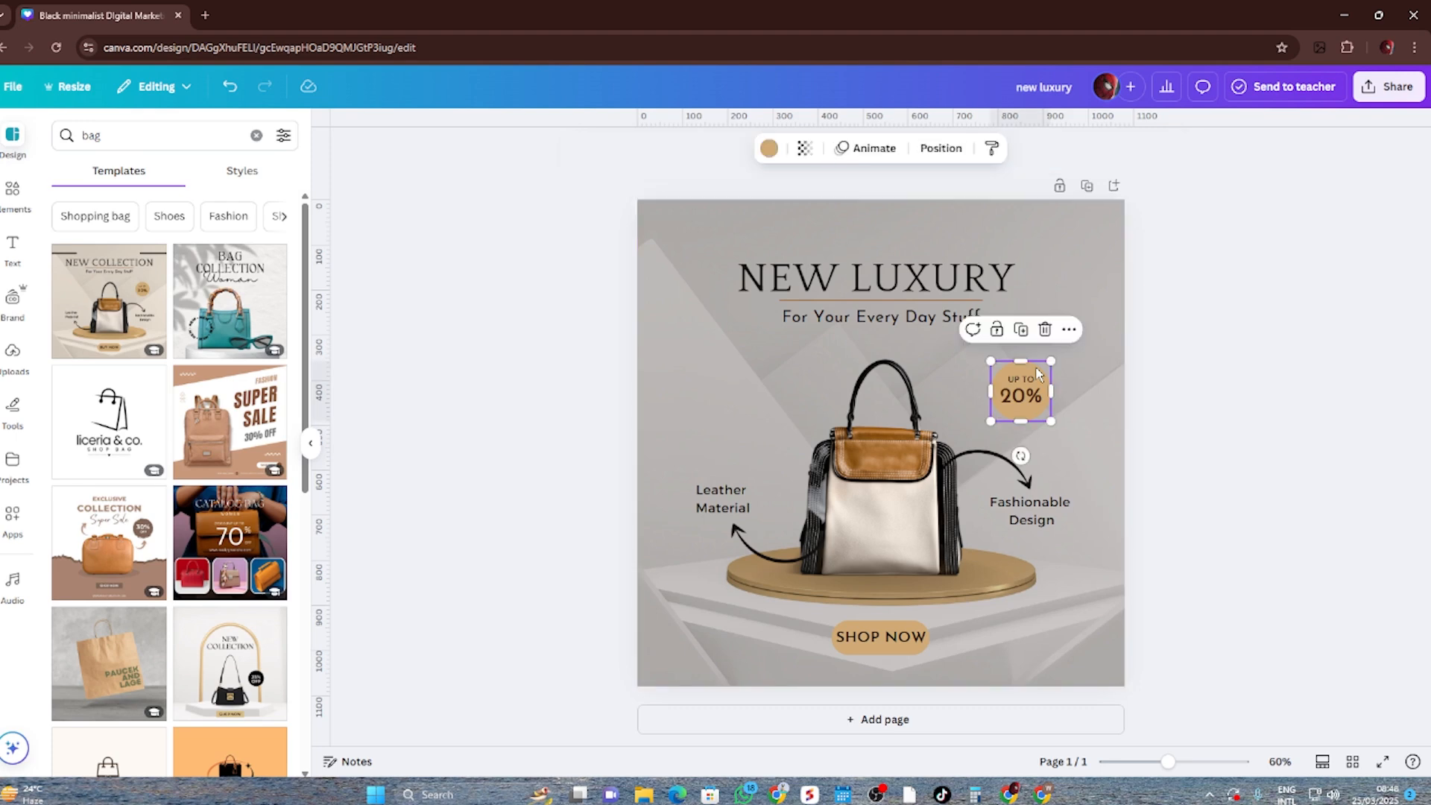
pyautogui.click(768, 148)
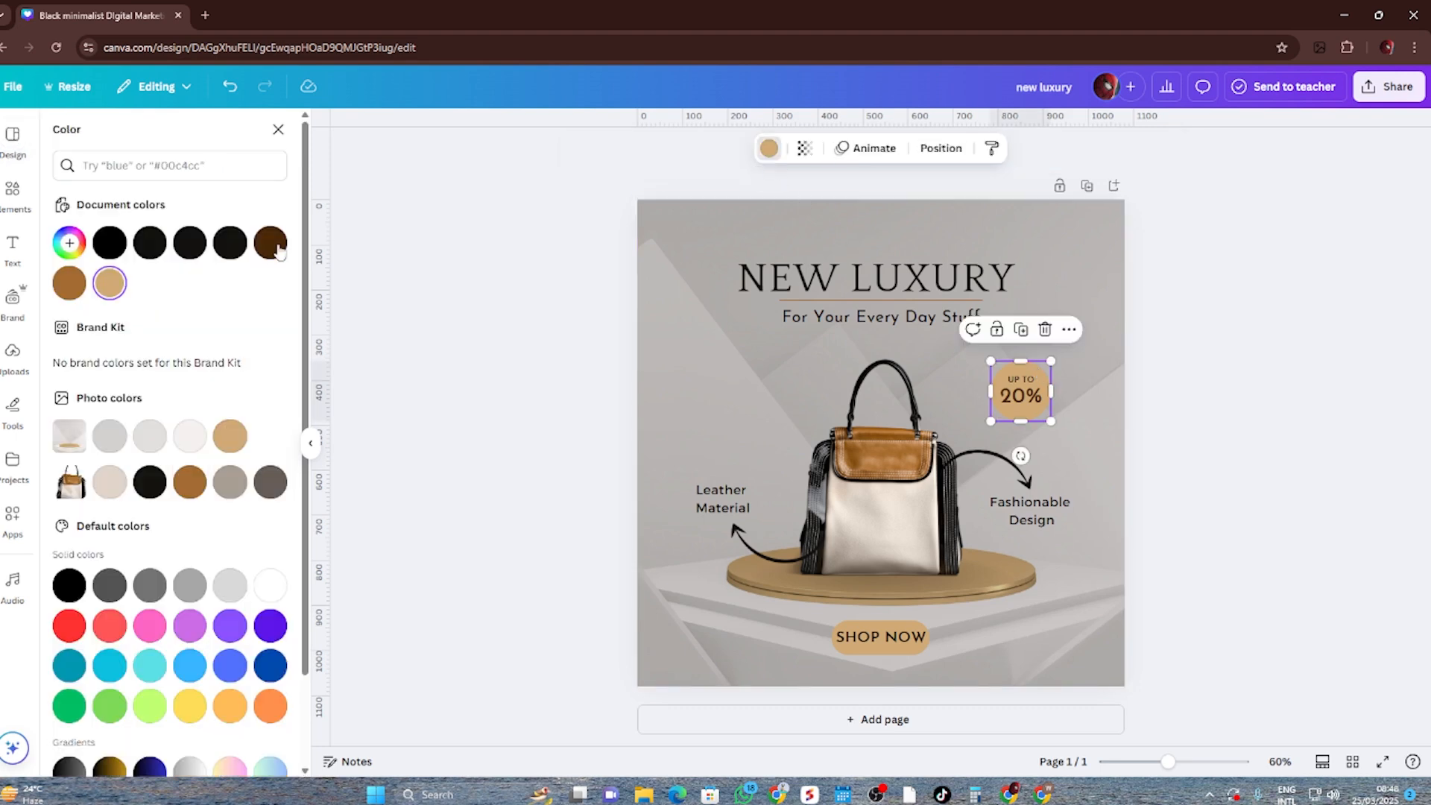
pyautogui.click(112, 244)
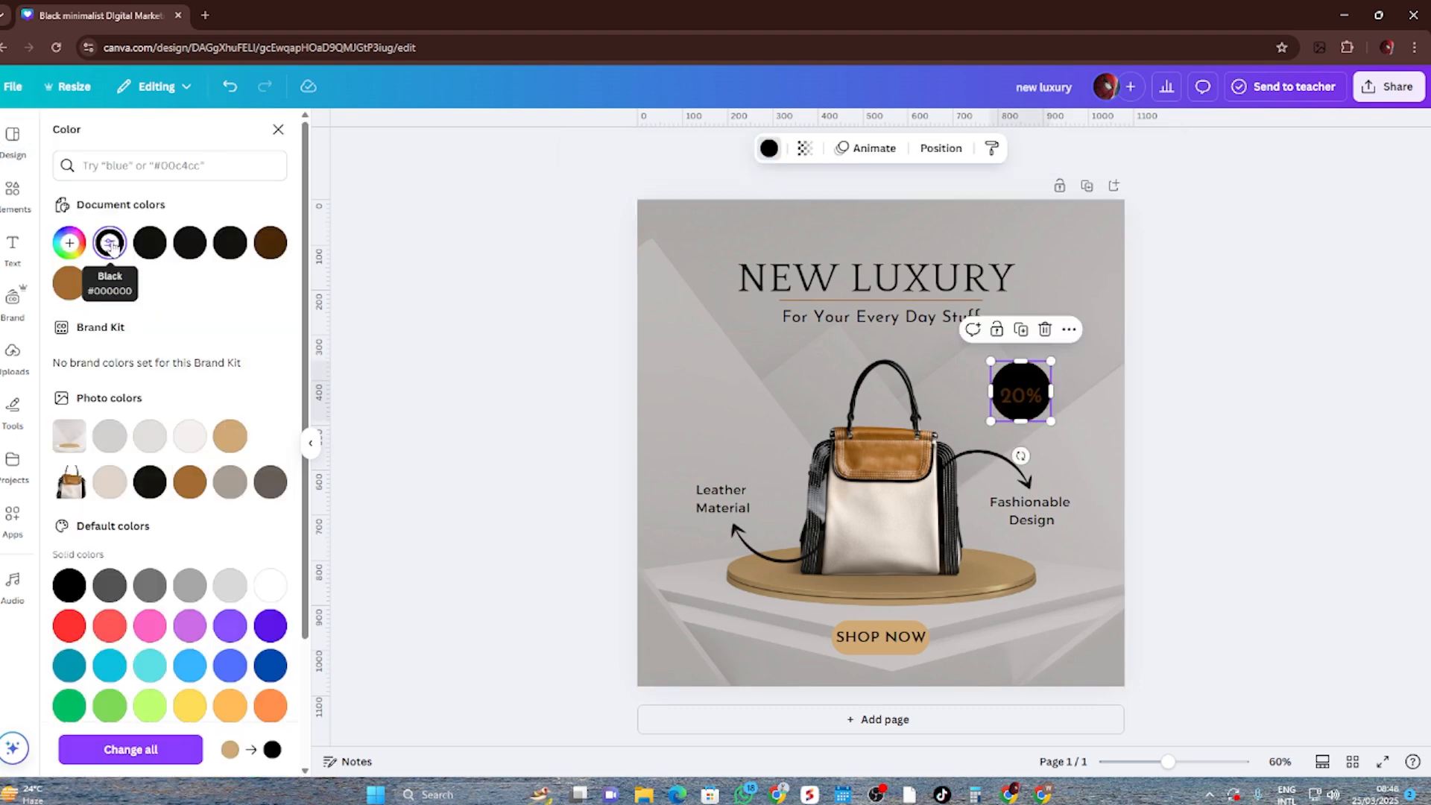
pyautogui.click(193, 254)
pyautogui.click(270, 242)
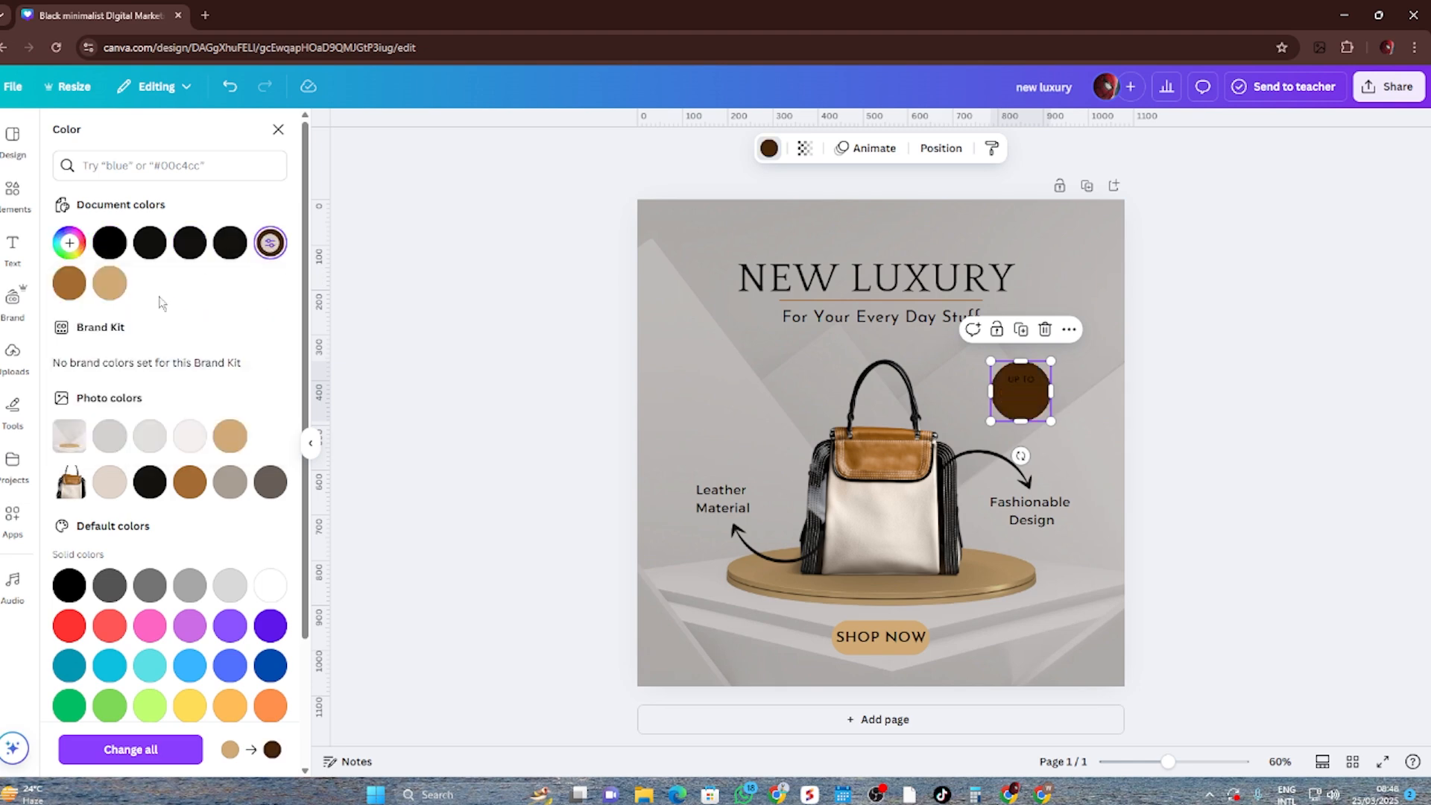
pyautogui.doubleClick(74, 287)
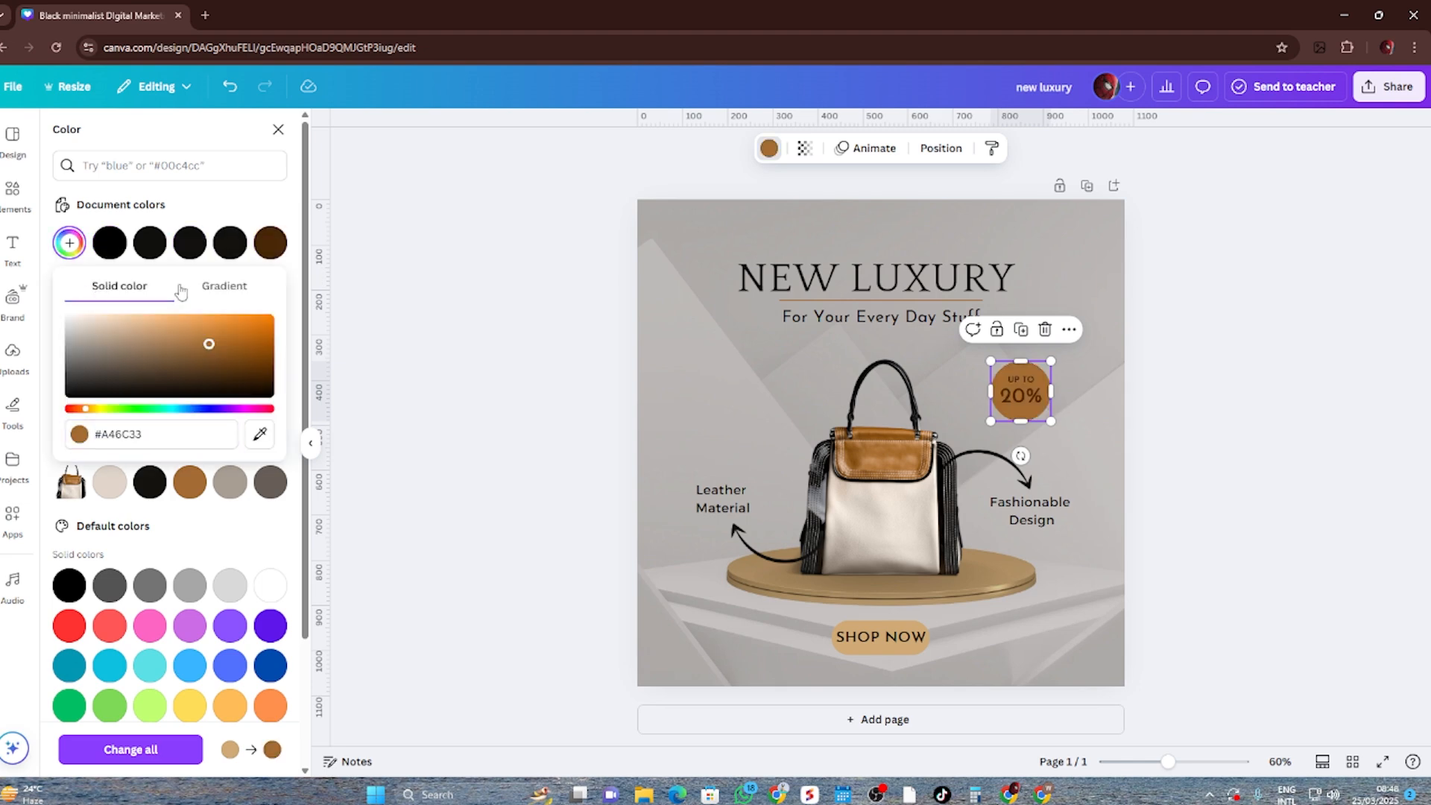
pyautogui.click(387, 221)
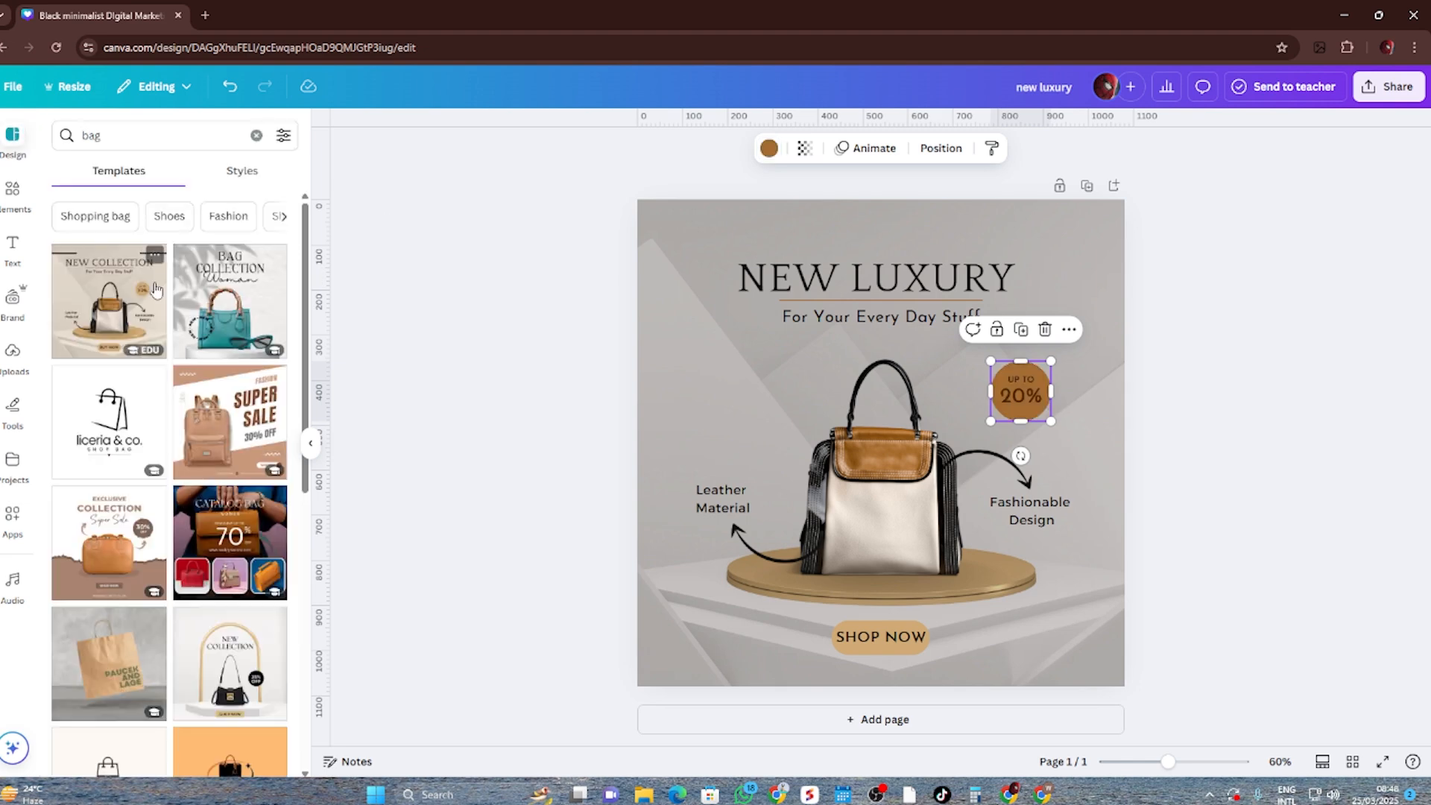
pyautogui.click(772, 150)
pyautogui.click(109, 283)
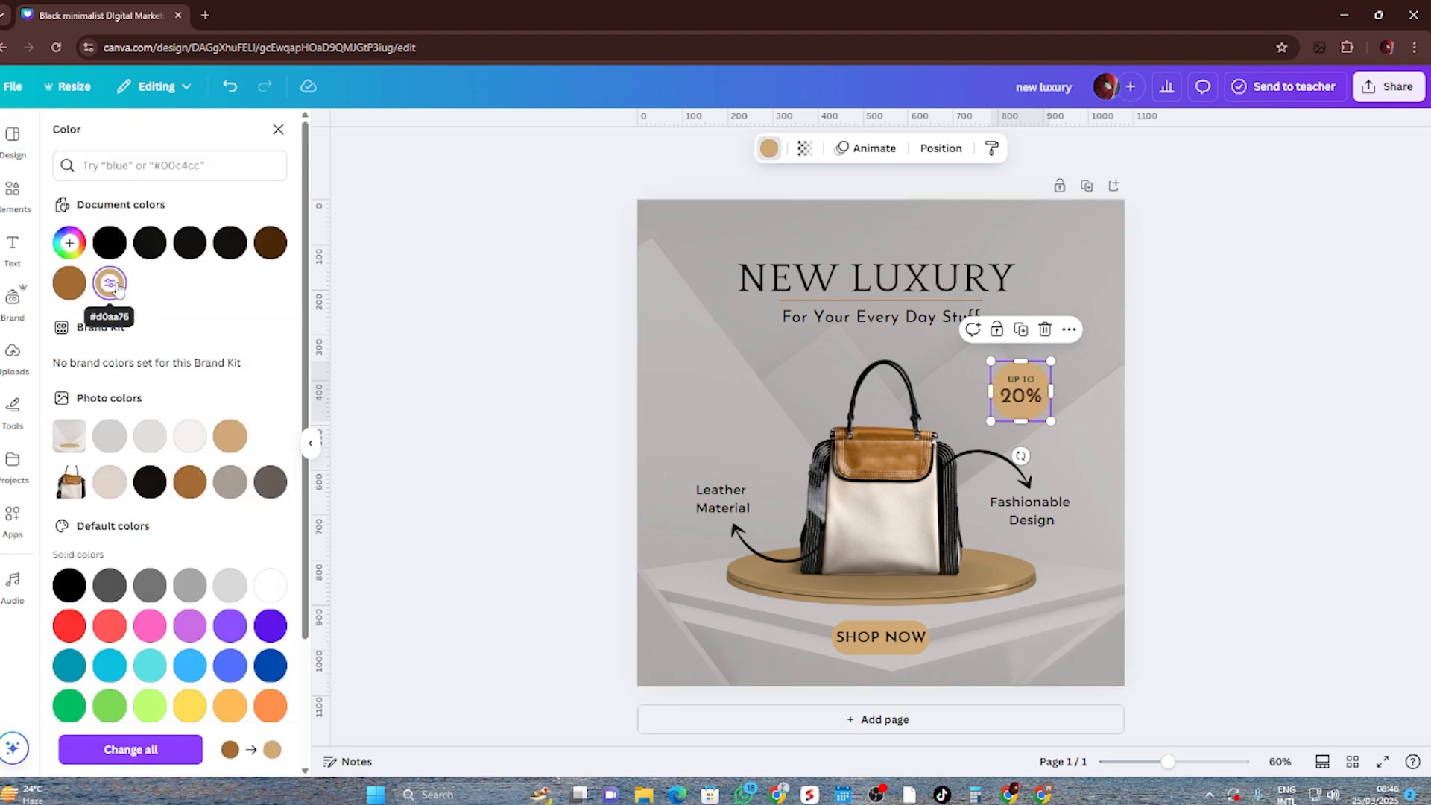
pyautogui.click(451, 316)
pyautogui.click(1315, 447)
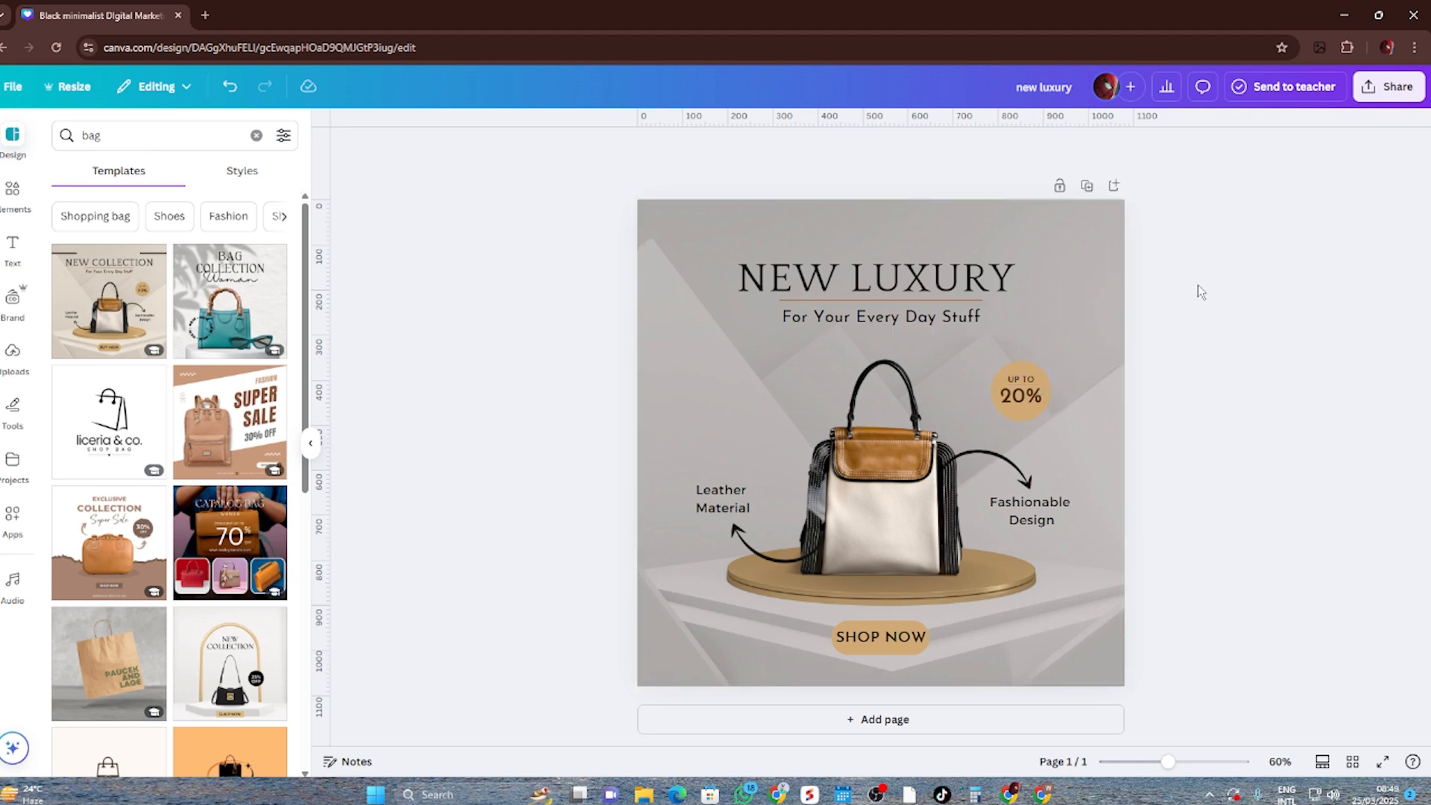
pyautogui.click(1087, 186)
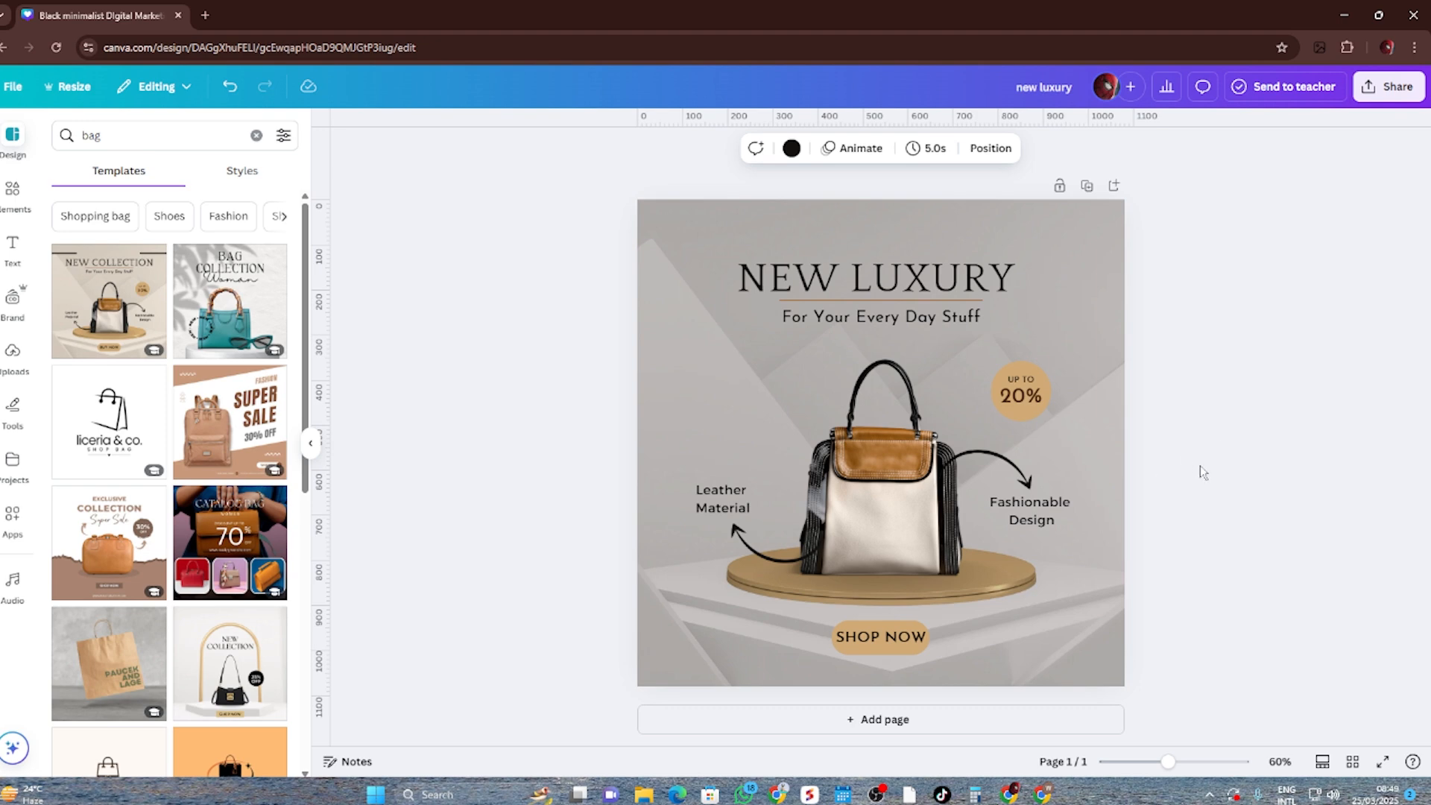
pyautogui.click(1226, 468)
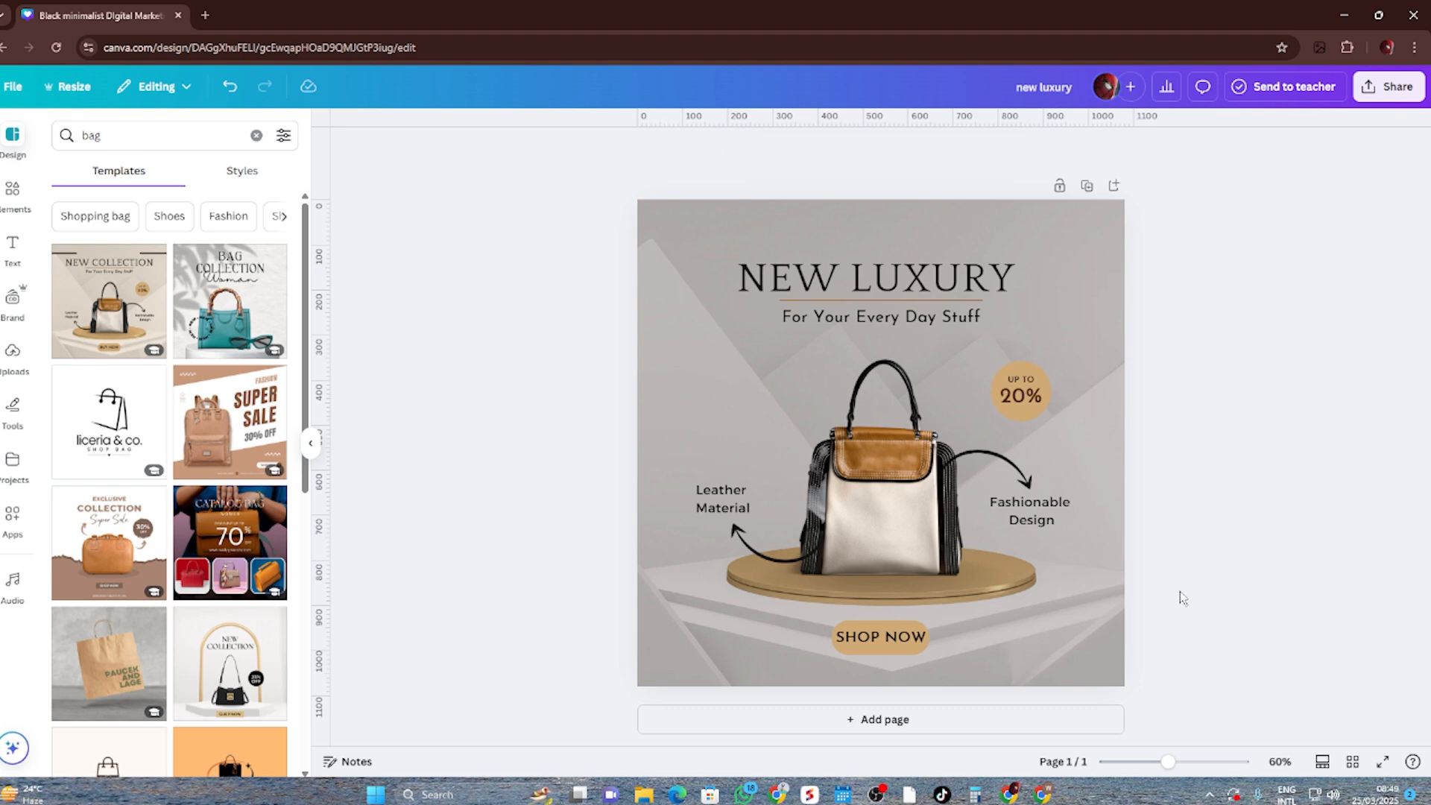
pyautogui.click(1084, 604)
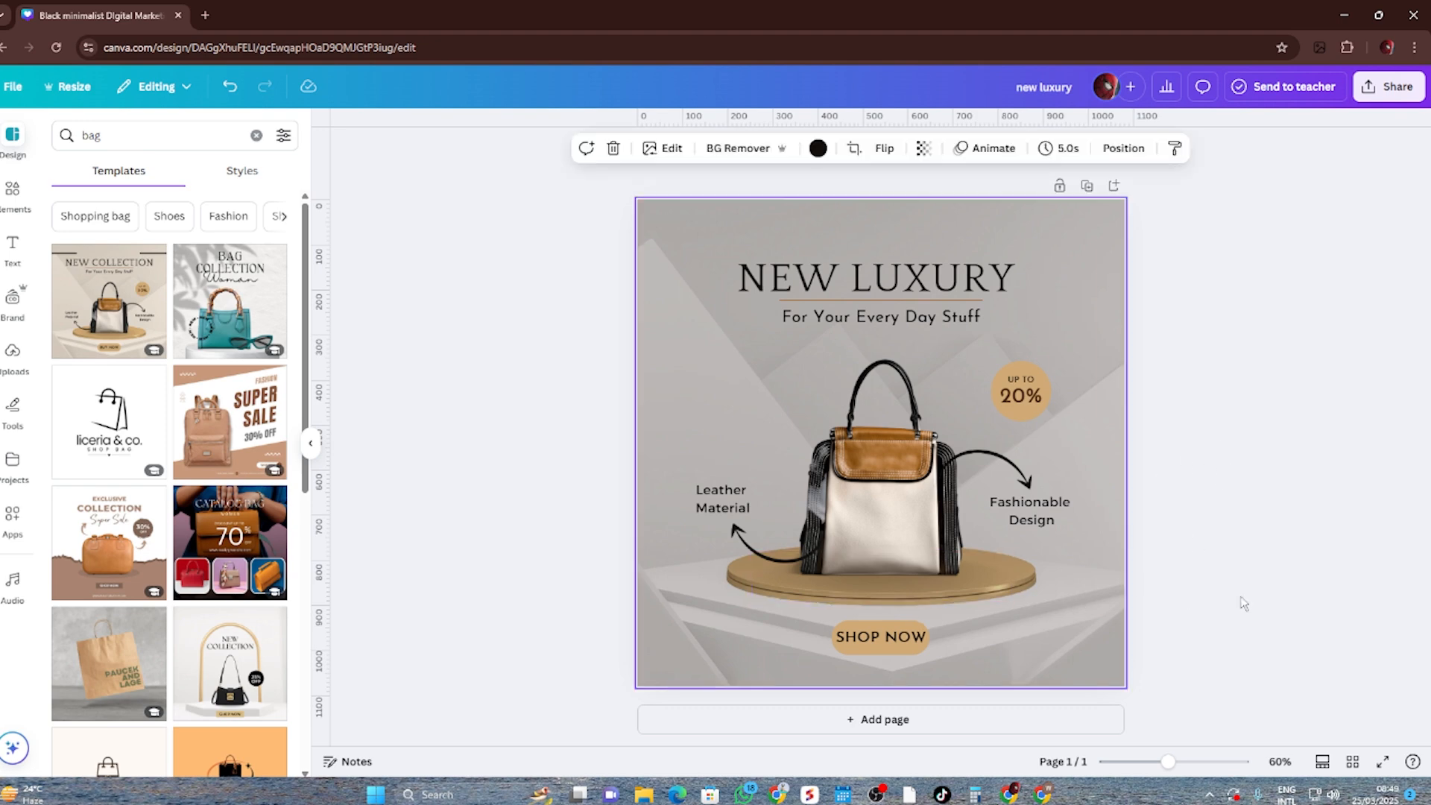
pyautogui.click(1242, 601)
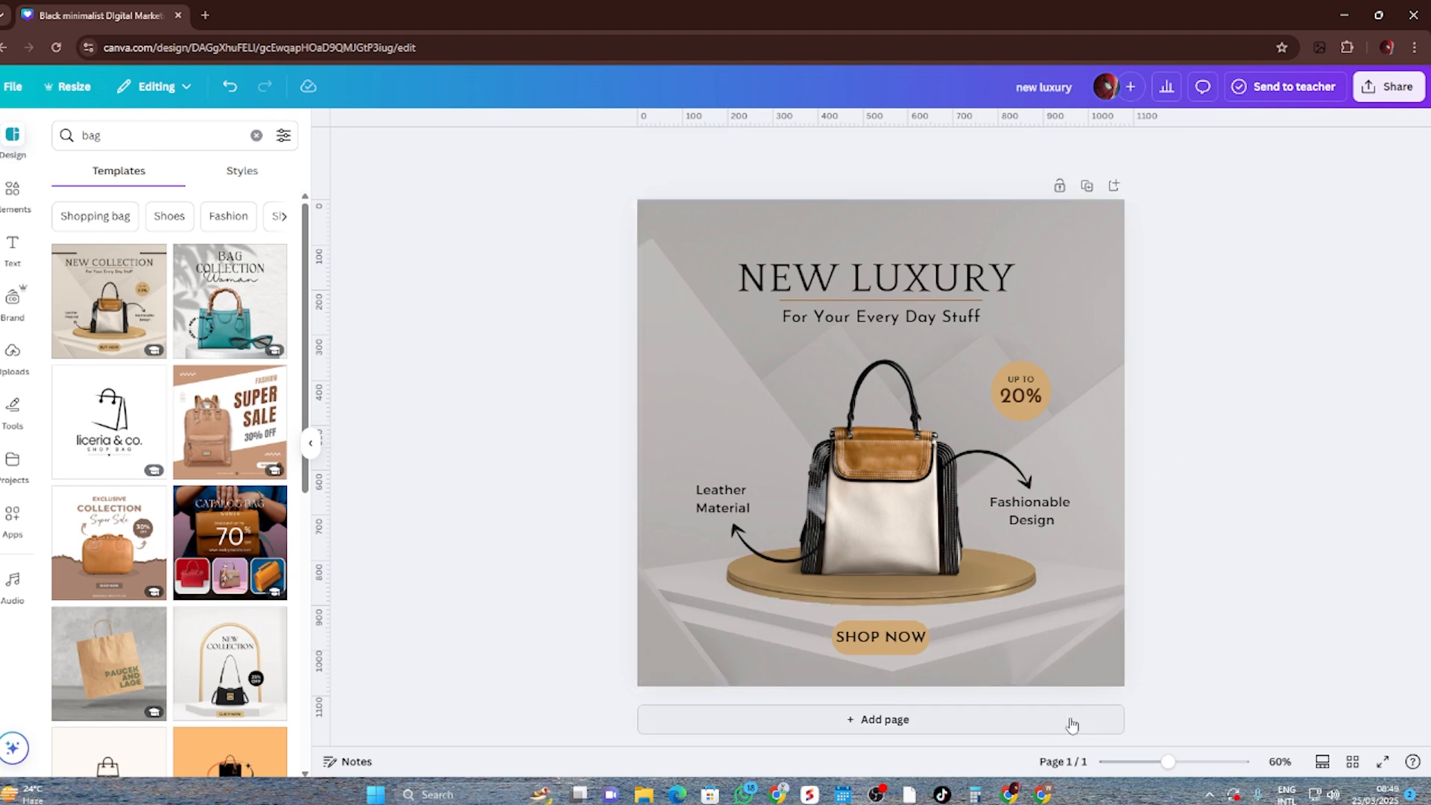
# Step: Duplicate the finished handbag advertisement page and go to the copy
pyautogui.click(1086, 185)
pyautogui.scroll(5, 1204, 447)
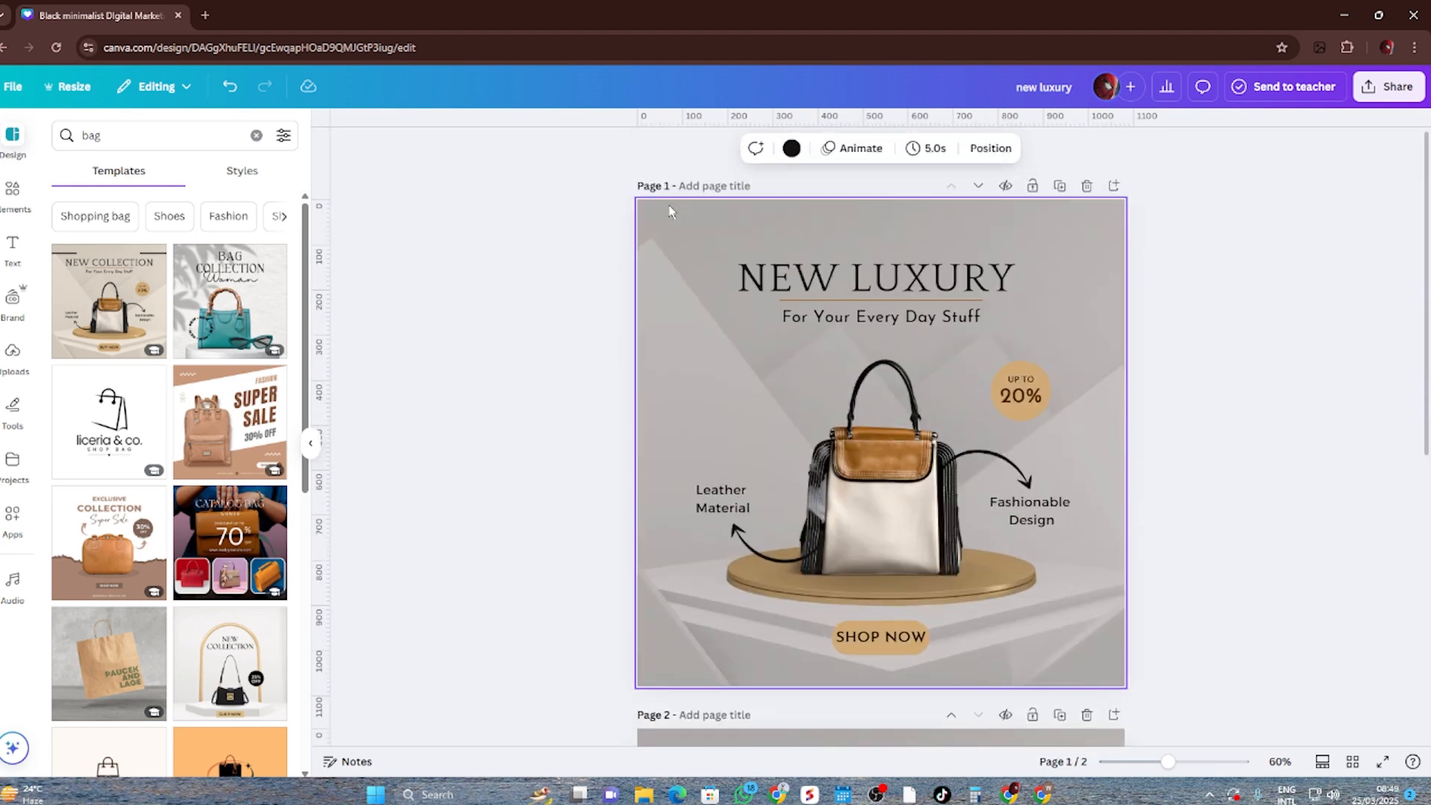
pyautogui.scroll(-5, 928, 415)
pyautogui.scroll(-3, 928, 415)
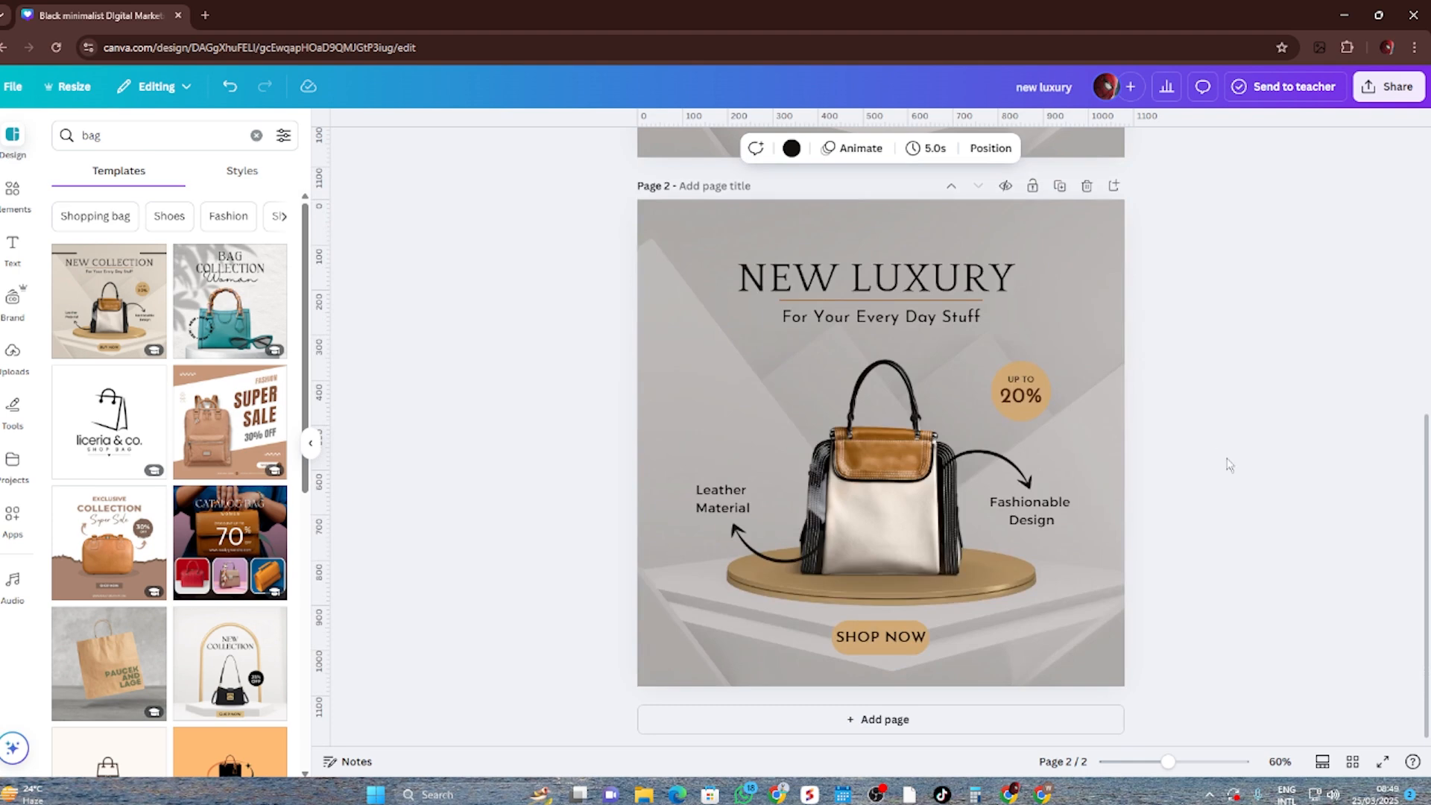
# Step: Change the background color of page 2 to the dark blue from the default solid colors
pyautogui.click(1096, 275)
pyautogui.doubleClick(1097, 239)
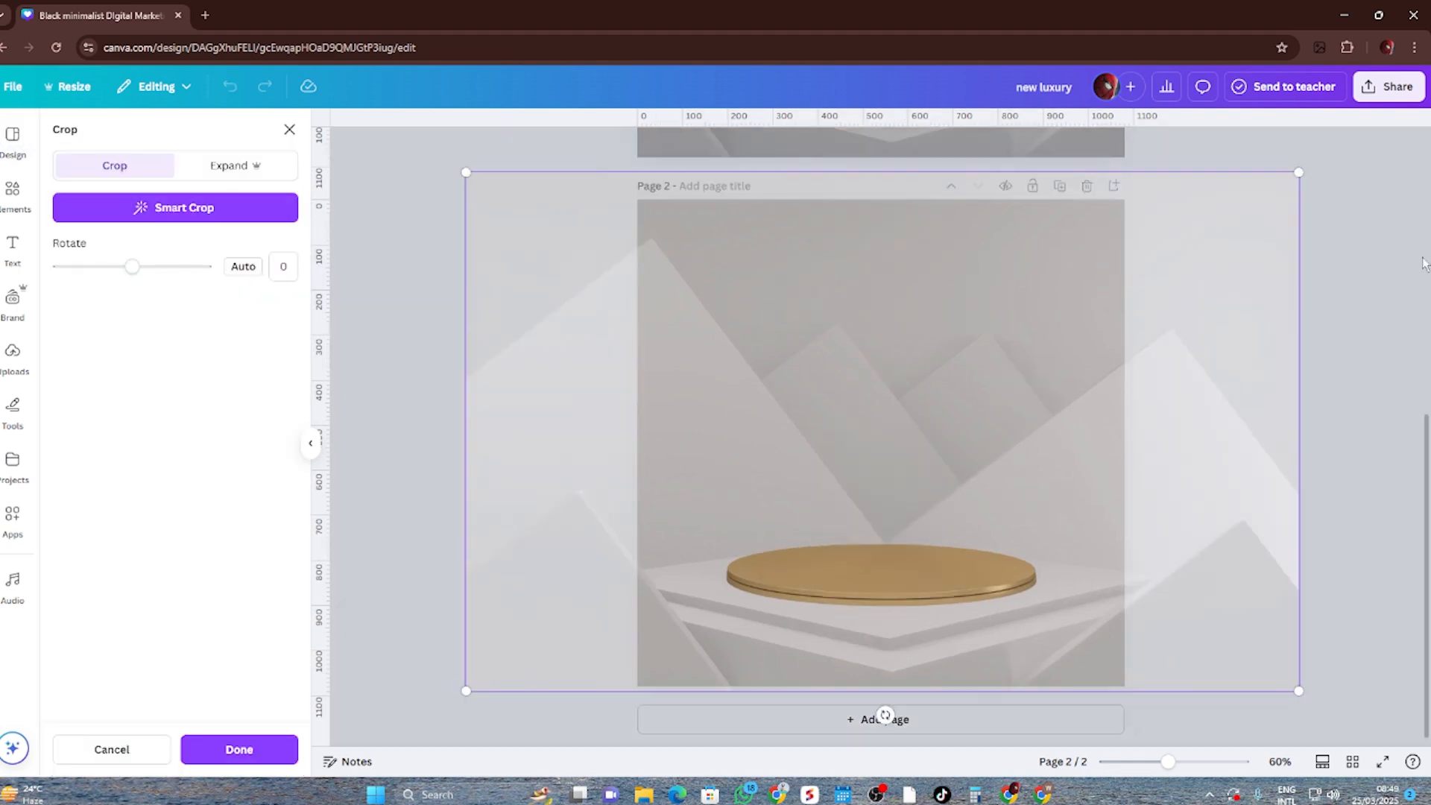
pyautogui.click(1397, 277)
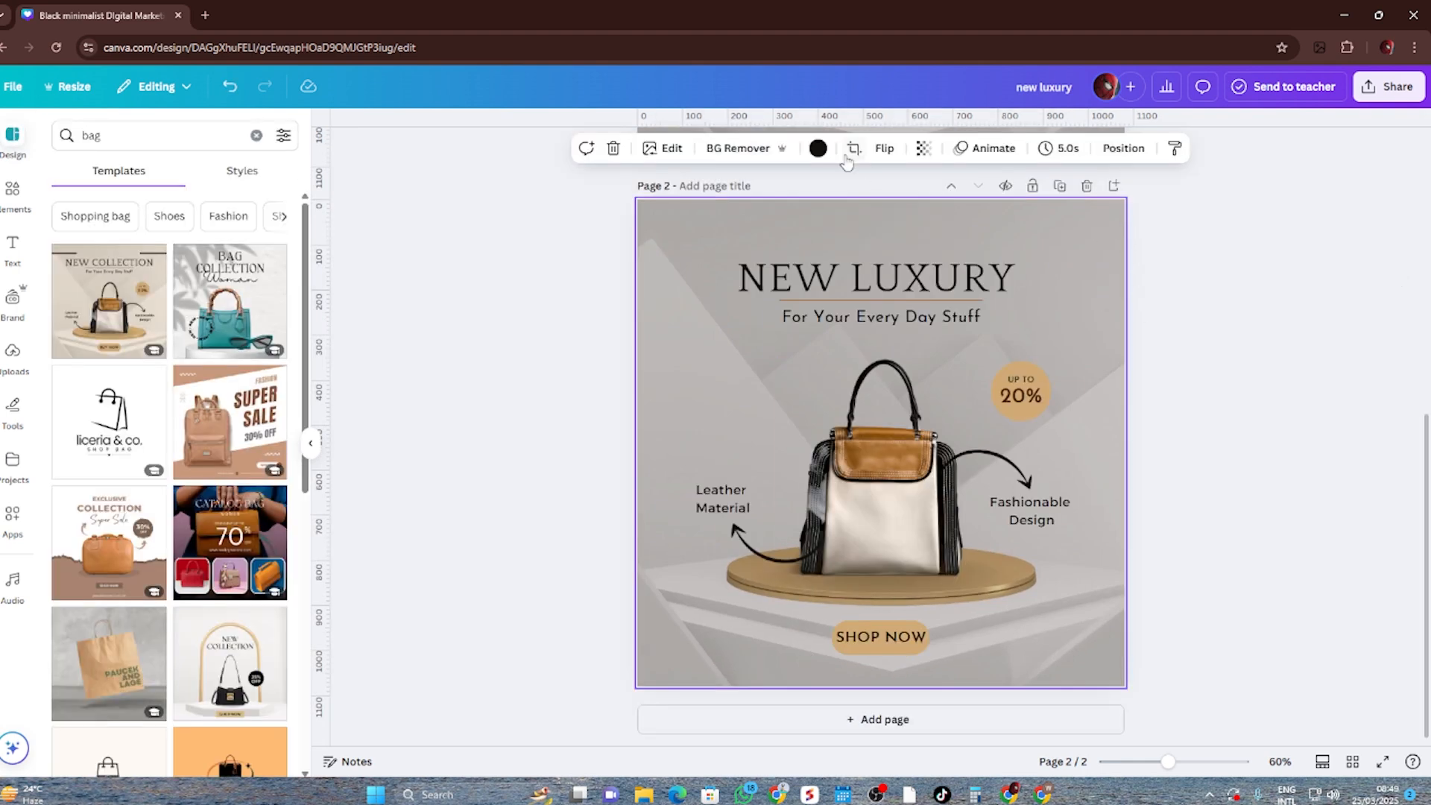
pyautogui.click(817, 148)
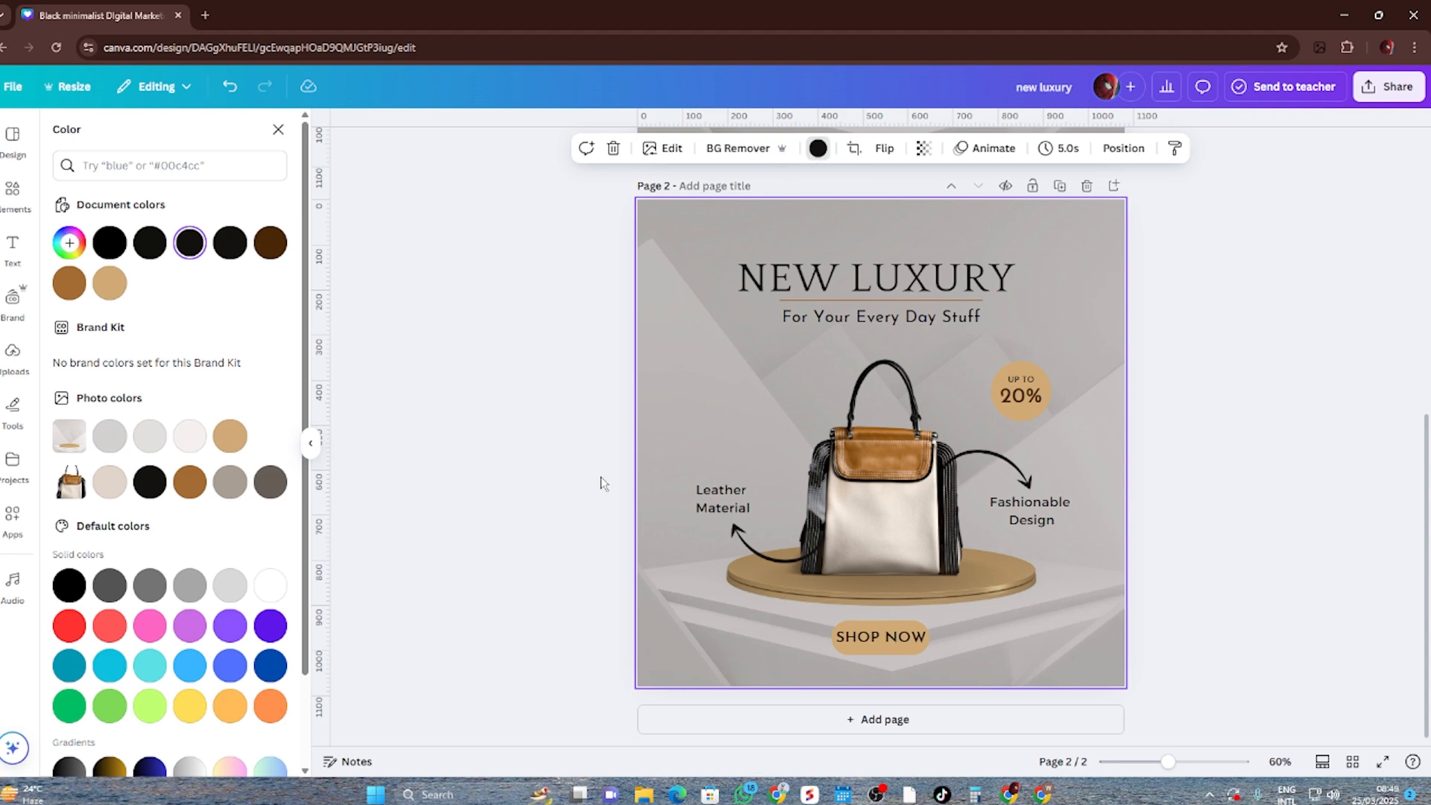
pyautogui.click(270, 665)
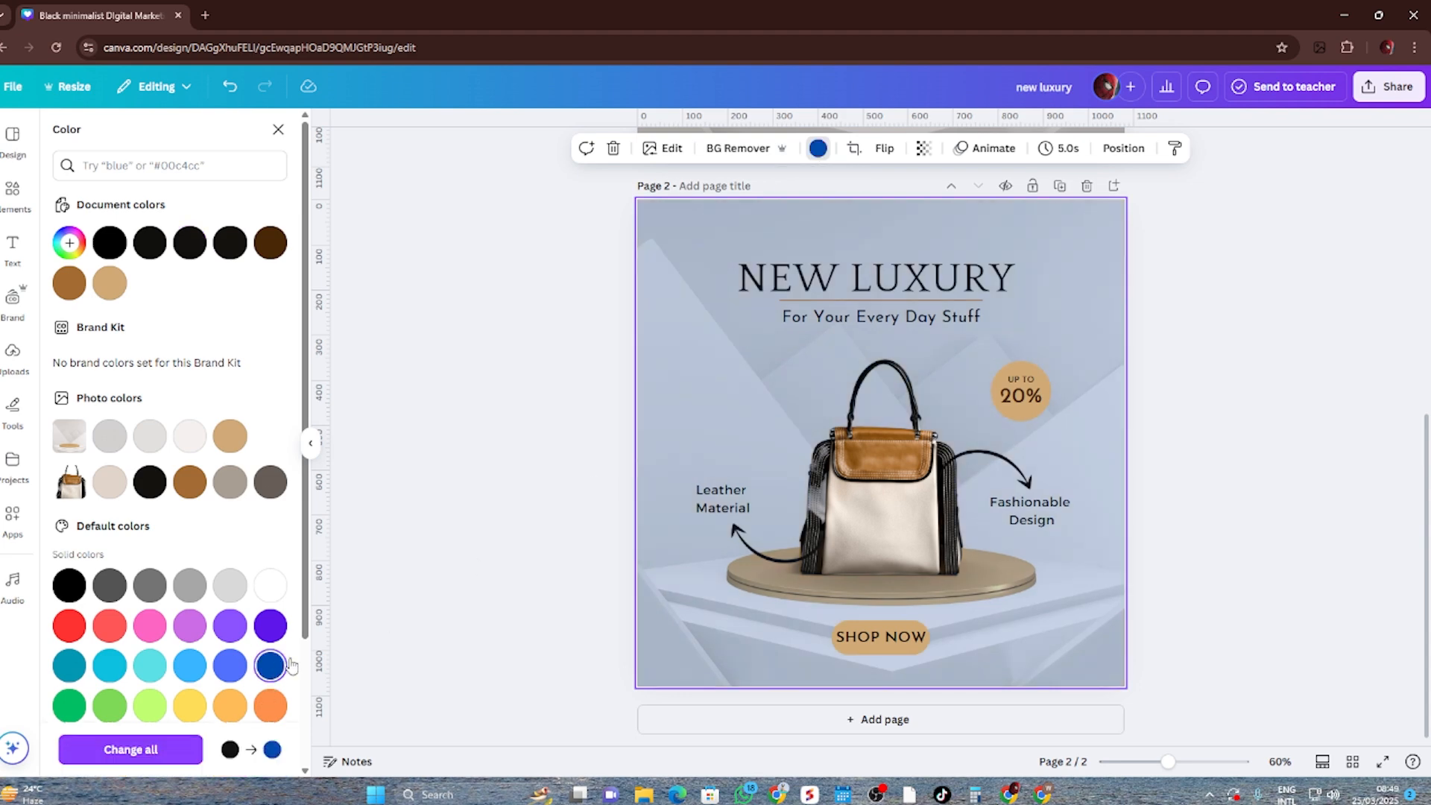
pyautogui.click(1192, 427)
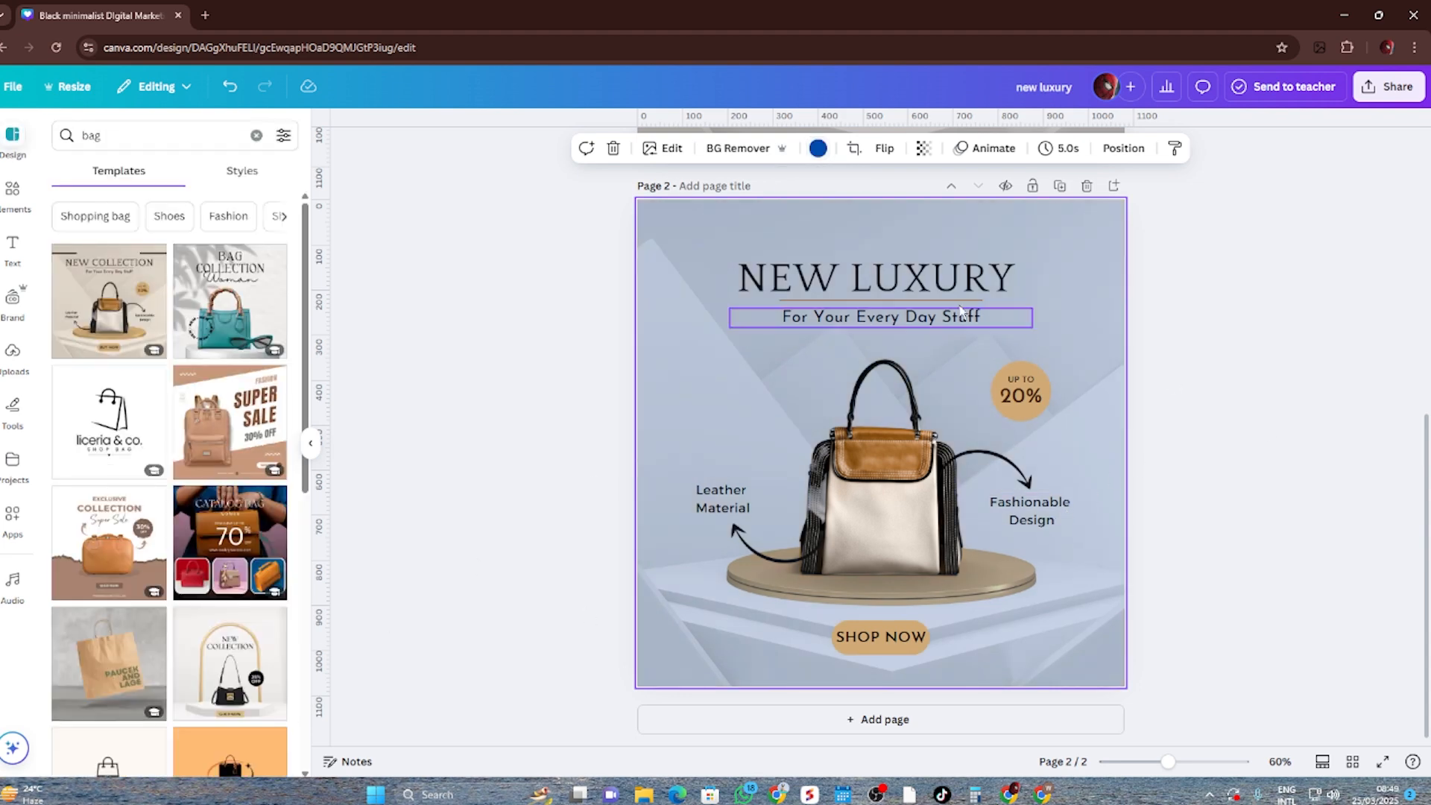
# Step: Delete the handbag image on page 2, search the elements for "bag" photos and insert the black handbag with the small strap beside it
pyautogui.click(903, 510)
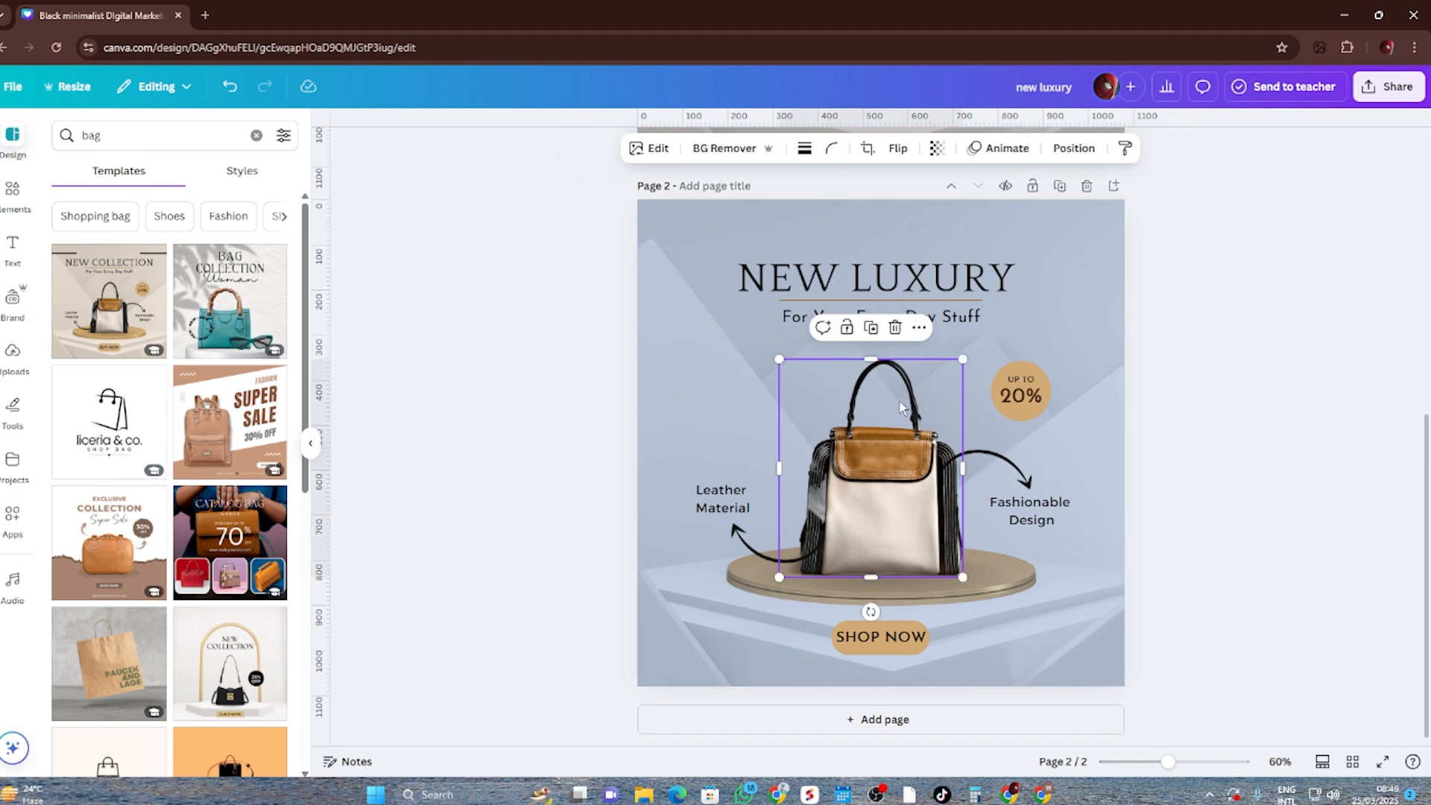
pyautogui.click(895, 329)
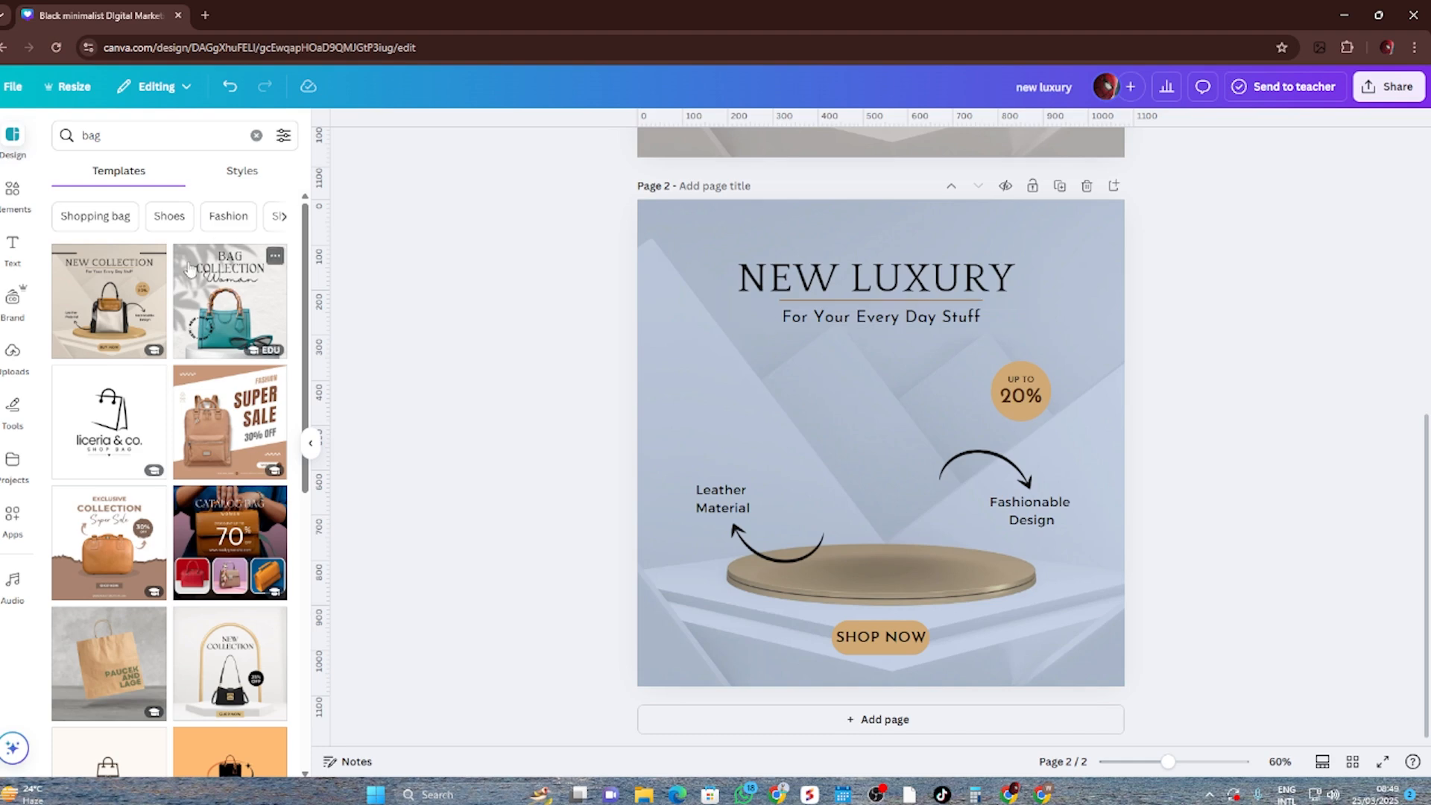
pyautogui.click(11, 193)
pyautogui.click(109, 132)
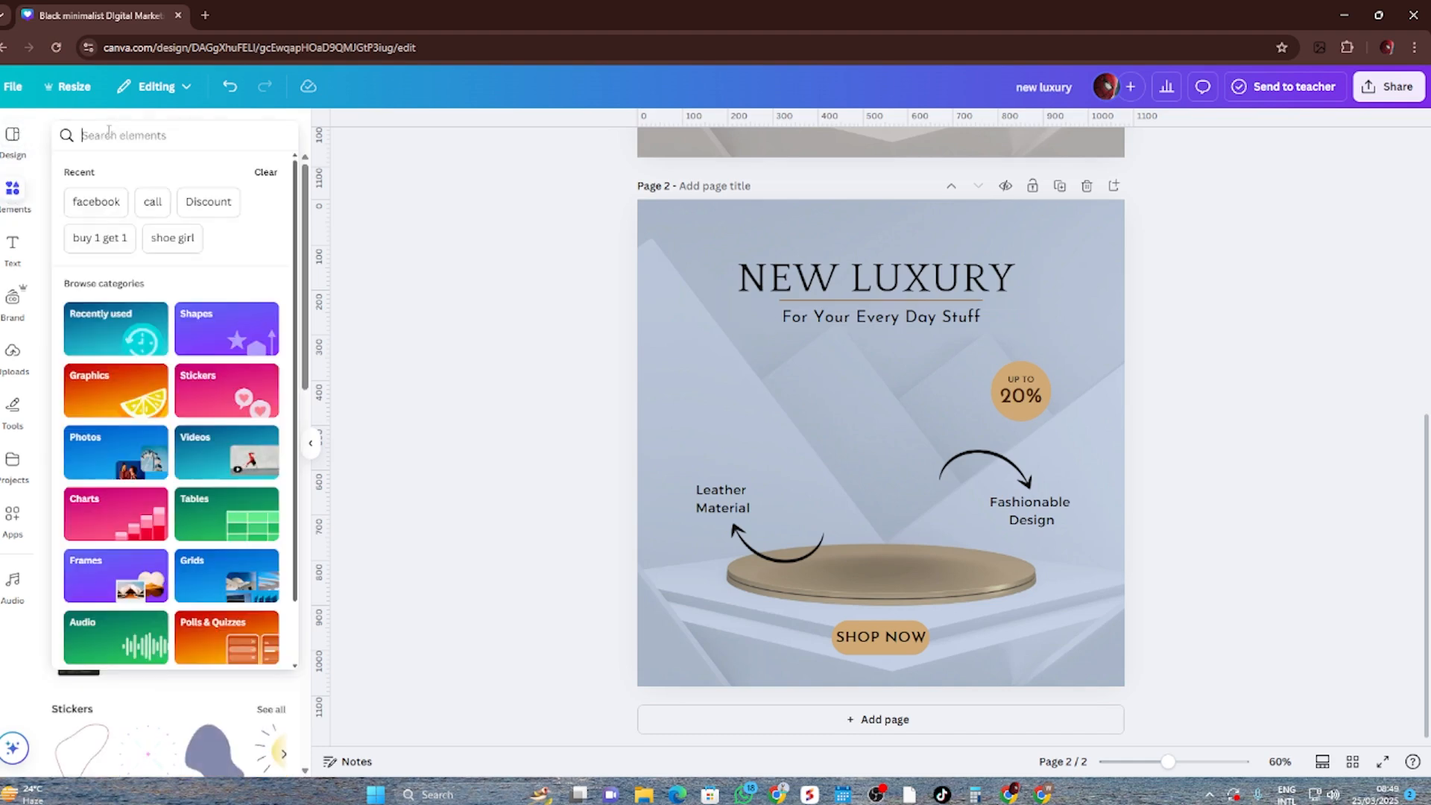
pyautogui.write('bag')
pyautogui.press('Return')
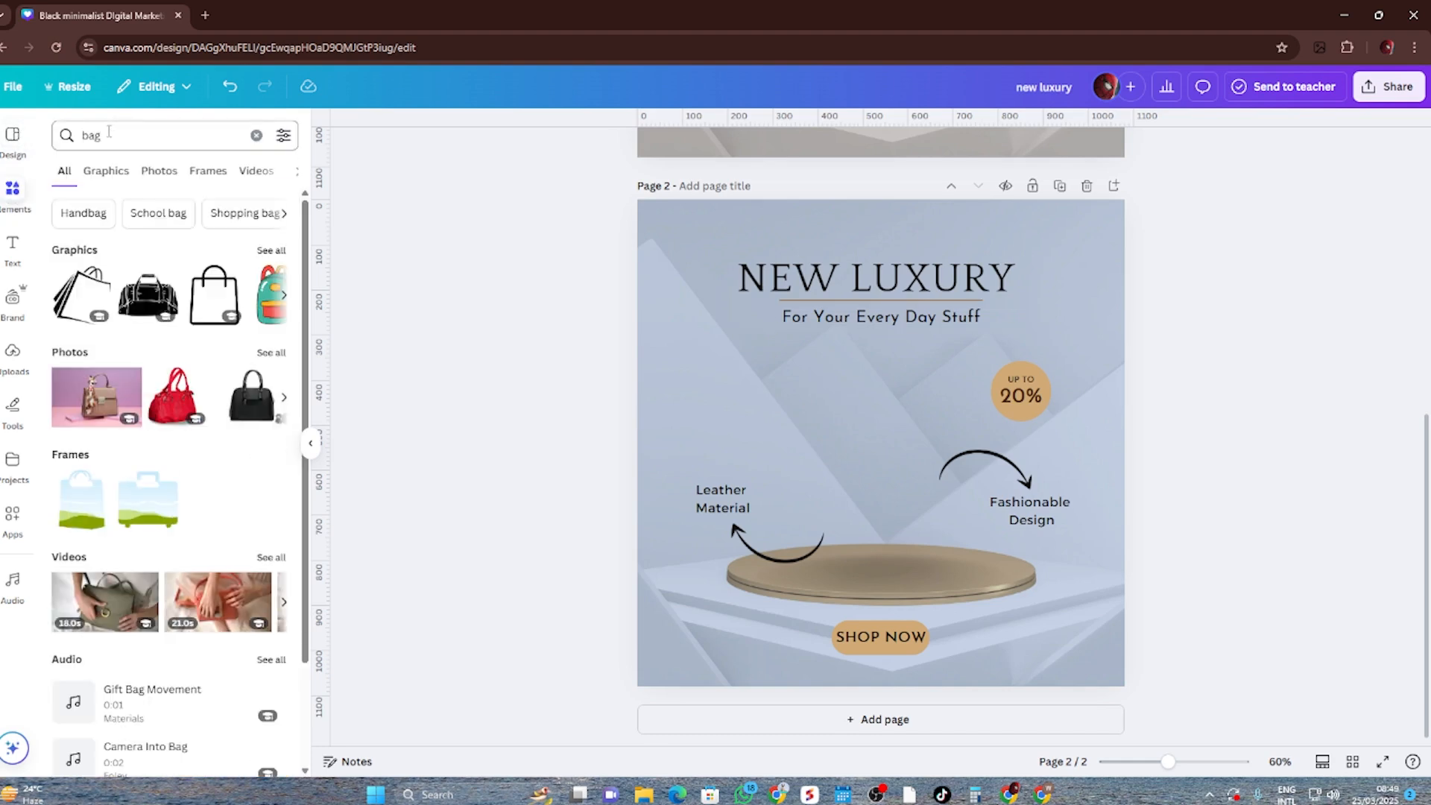
pyautogui.click(270, 354)
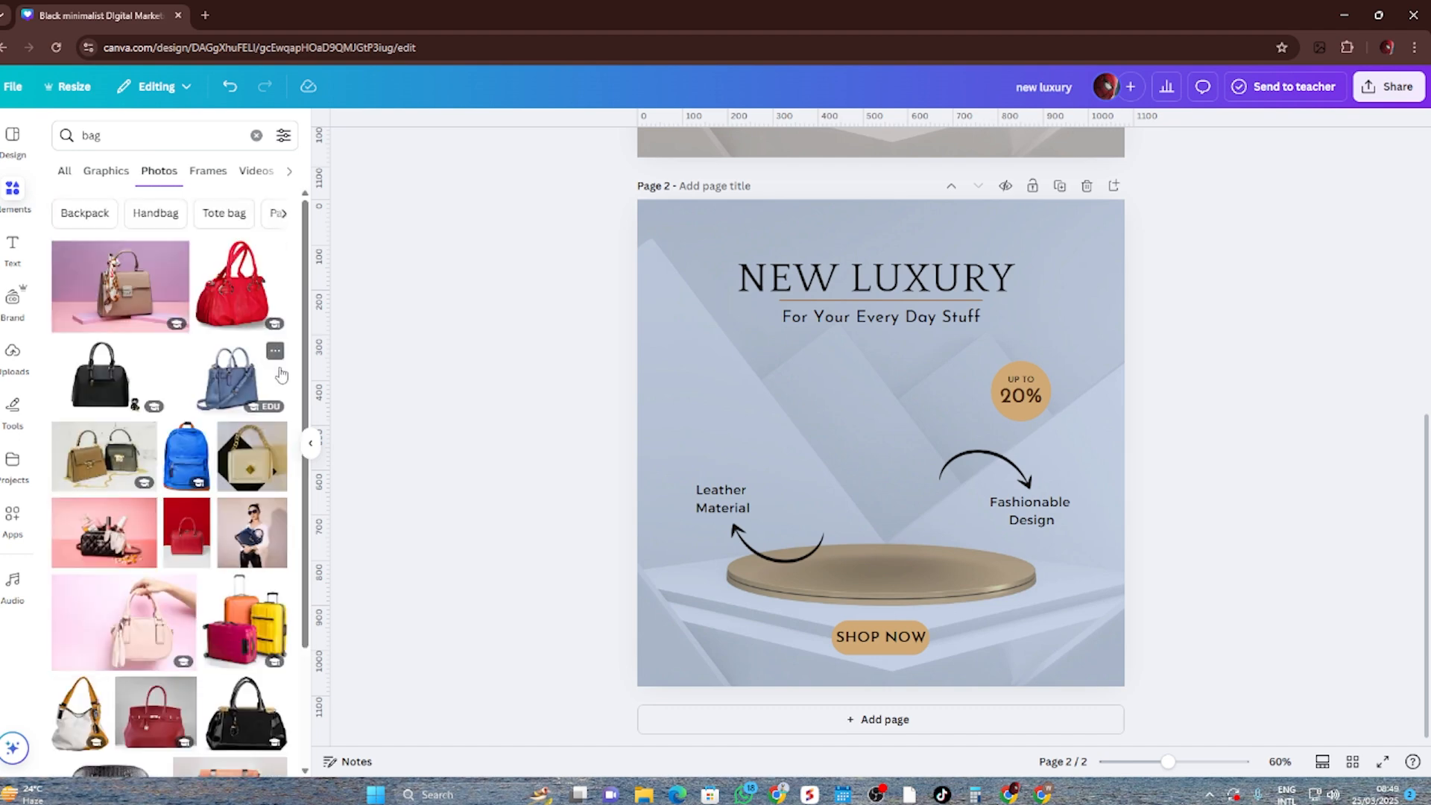
pyautogui.click(104, 388)
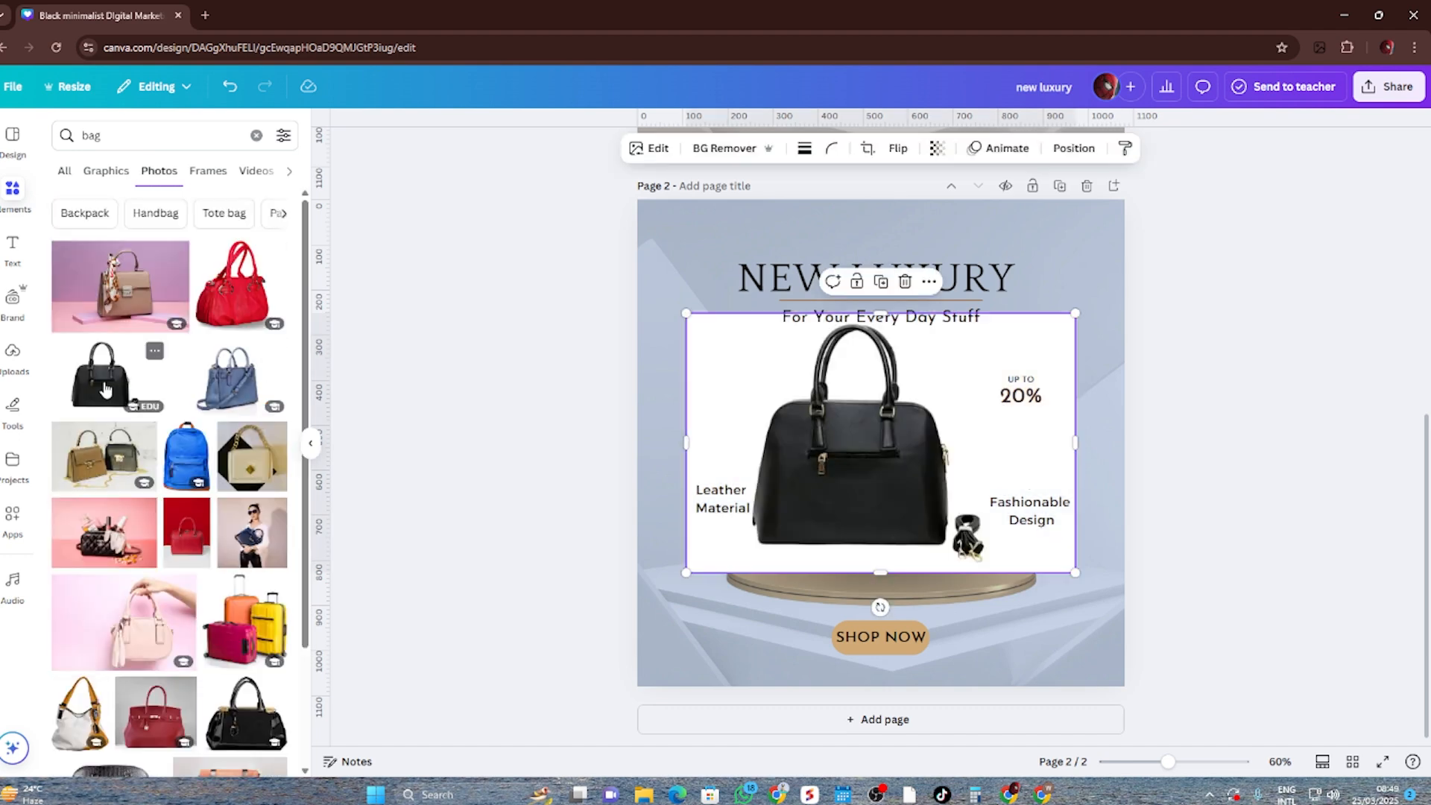
# Step: Position the black handbag photo over the podium and remove its white background
pyautogui.moveTo(827, 447); pyautogui.dragTo(880, 498)
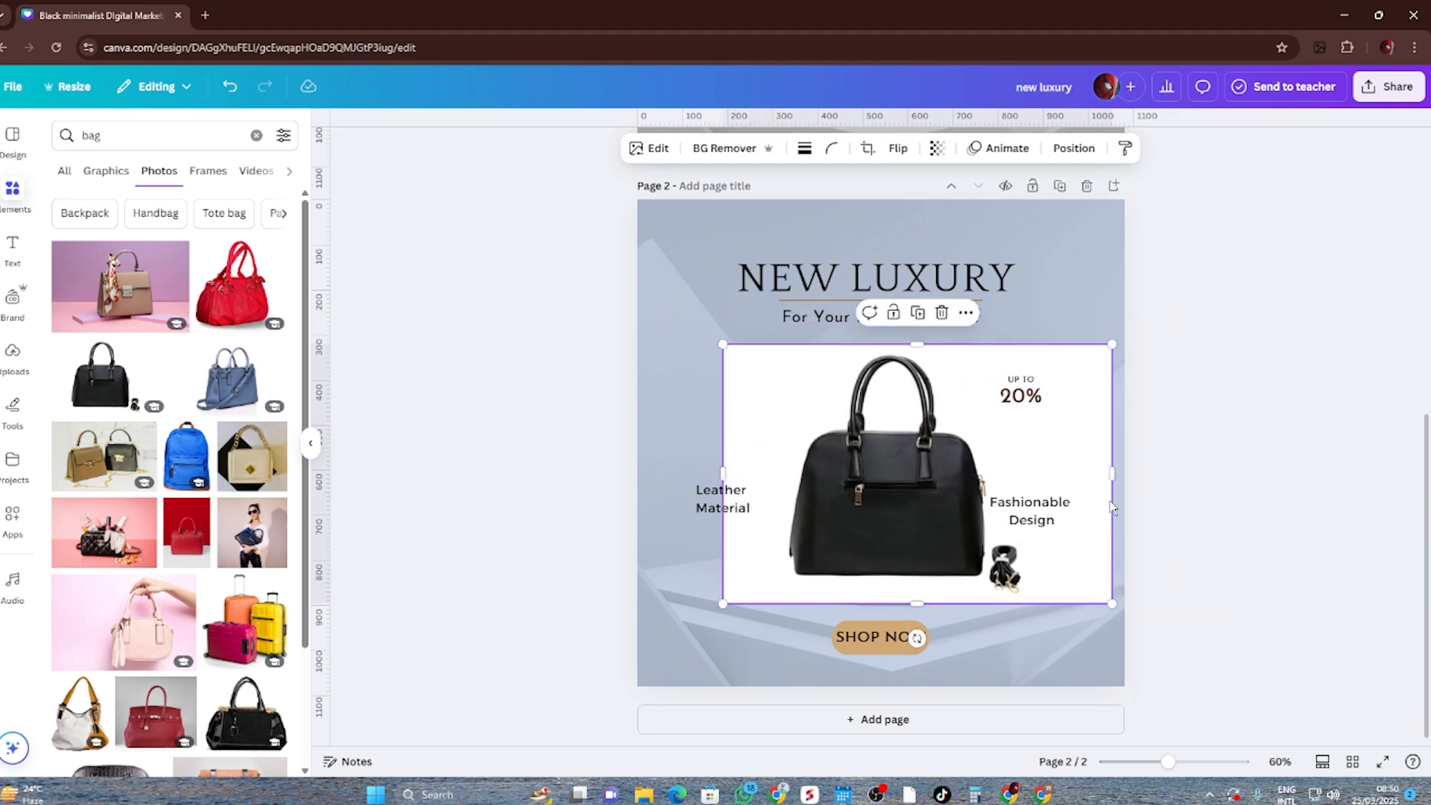
pyautogui.moveTo(908, 526)
pyautogui.mouseDown()
pyautogui.moveTo(903, 572)
pyautogui.moveTo(894, 526)
pyautogui.mouseUp()
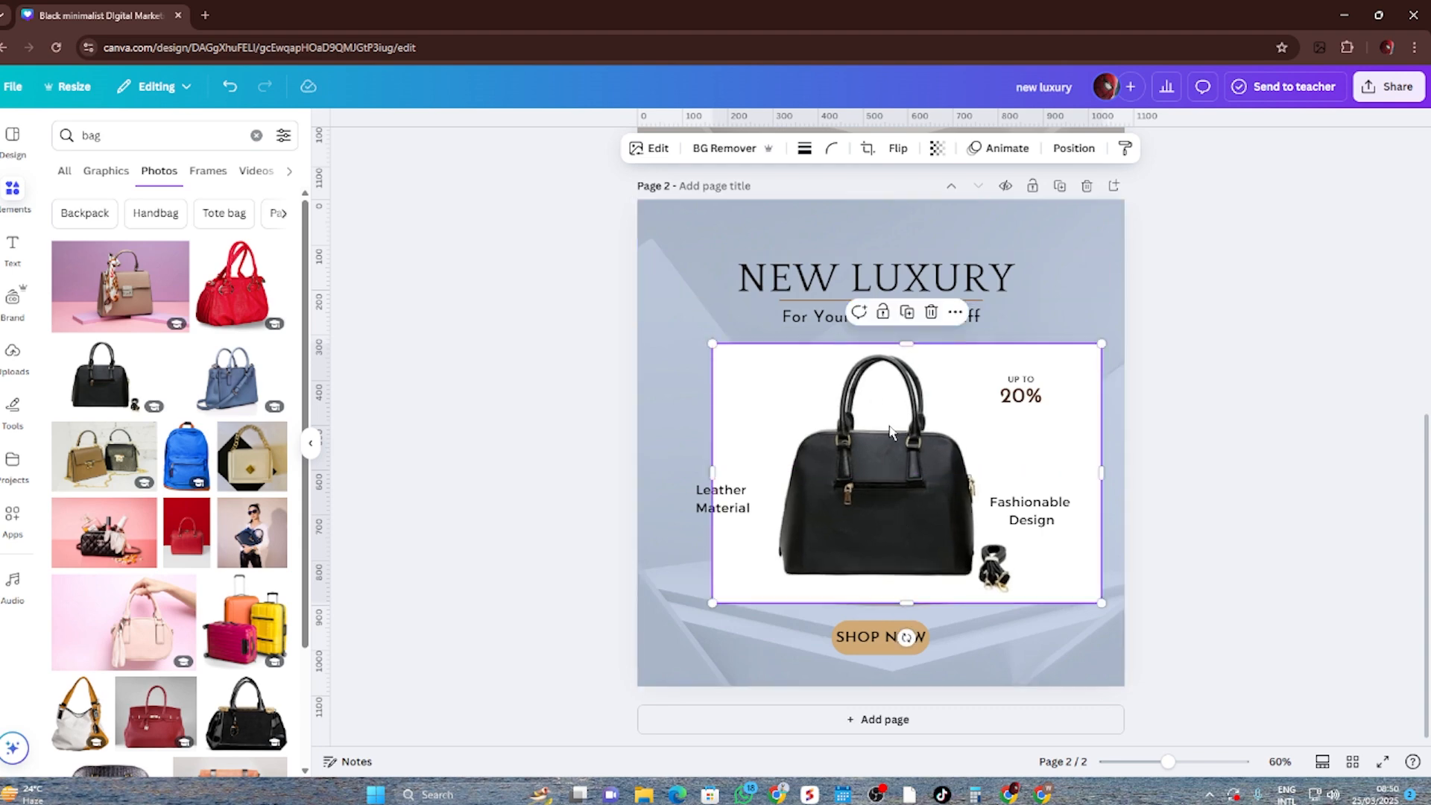
pyautogui.click(726, 148)
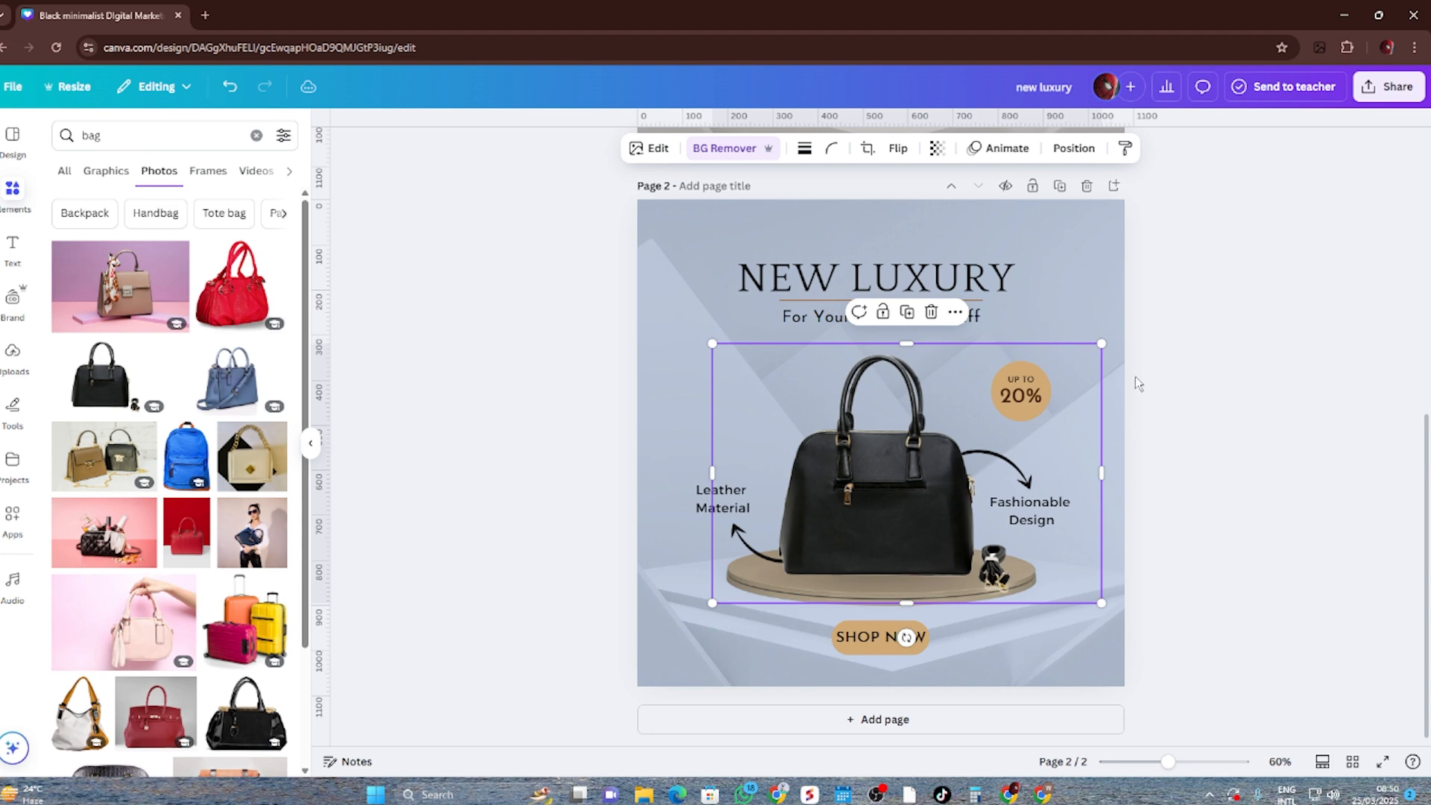
# Step: Shrink the black handbag image and center it on the podium between the two arrows
pyautogui.moveTo(1102, 344); pyautogui.dragTo(998, 408)
pyautogui.moveTo(837, 534); pyautogui.dragTo(879, 512)
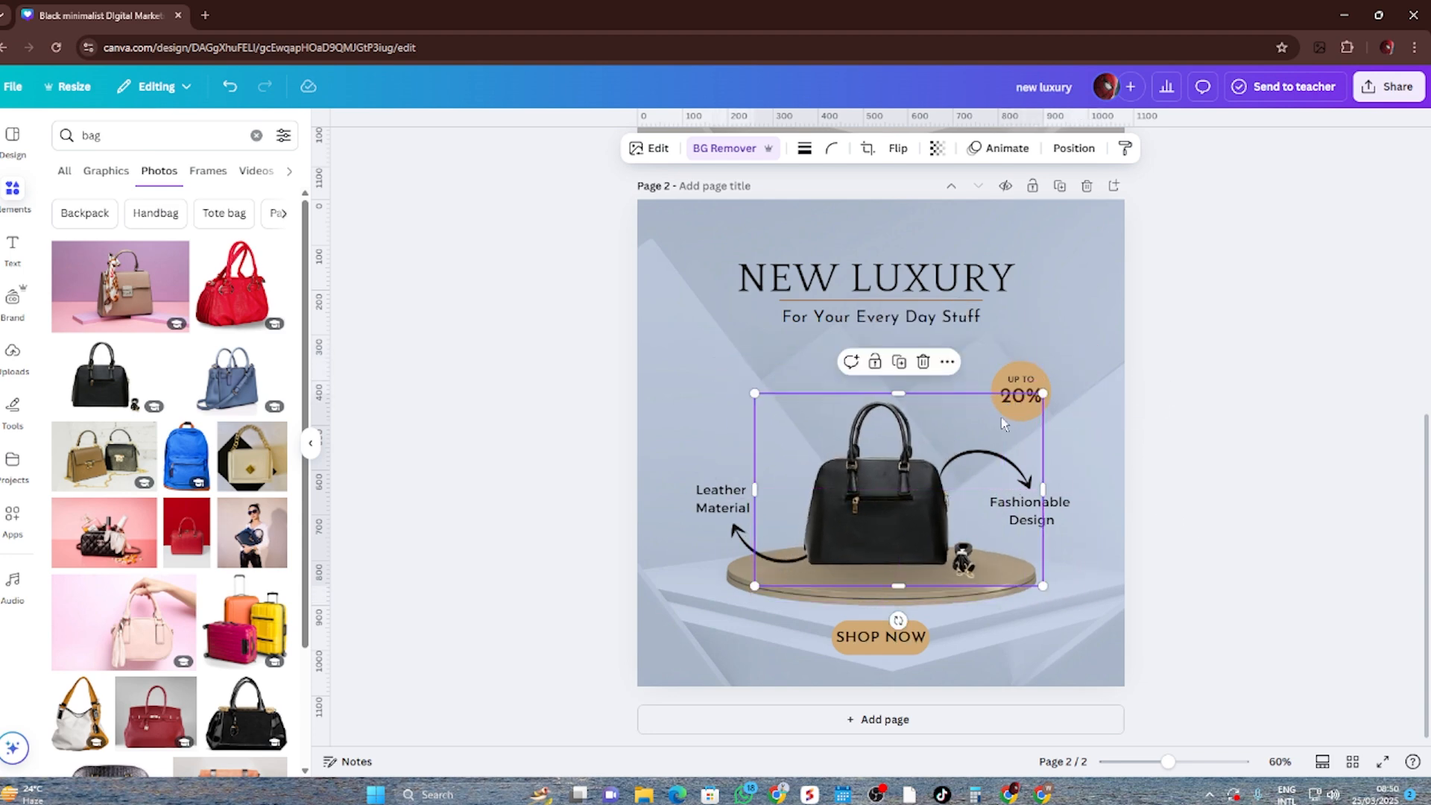
pyautogui.moveTo(1043, 389); pyautogui.dragTo(1049, 387)
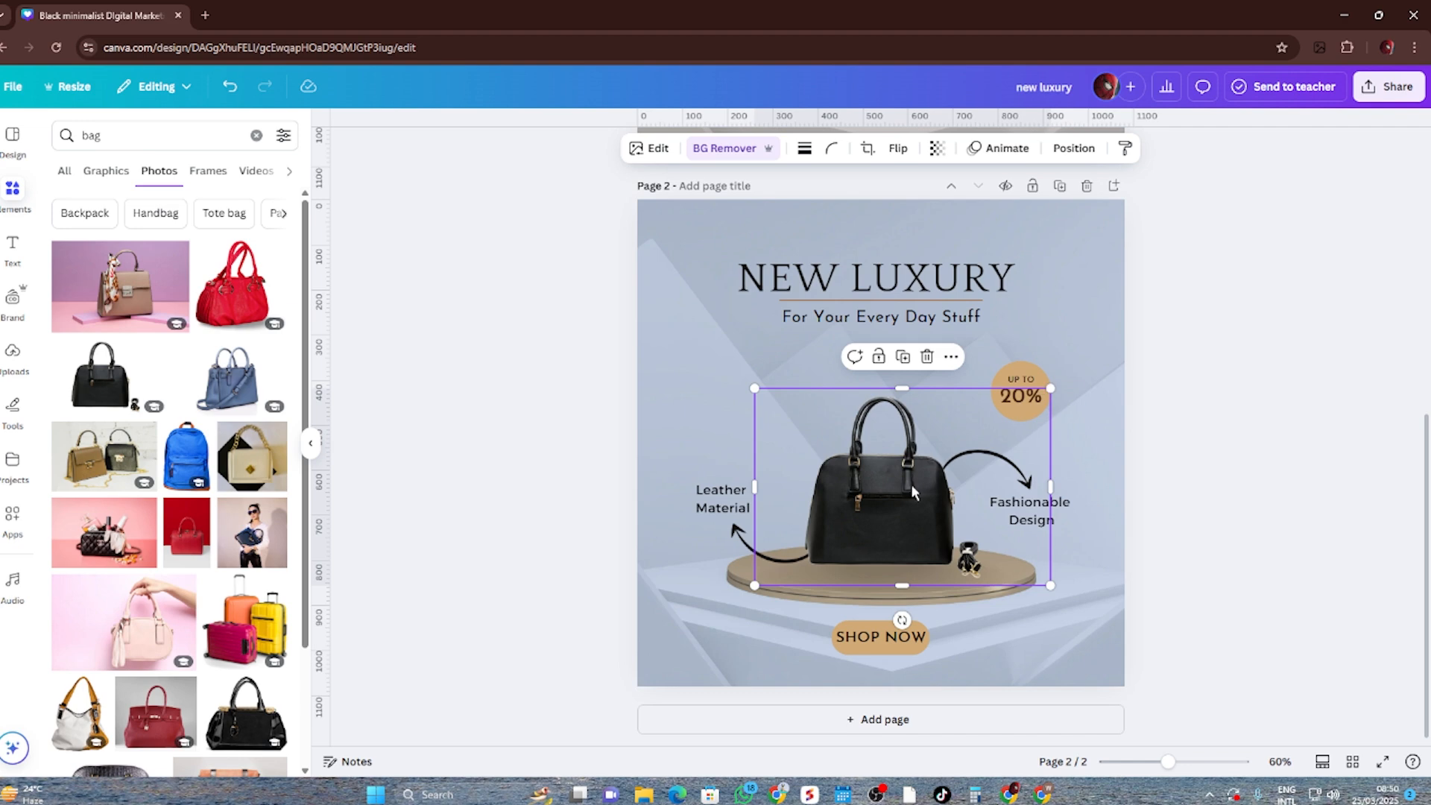
pyautogui.moveTo(909, 494); pyautogui.dragTo(903, 488)
pyautogui.click(1303, 393)
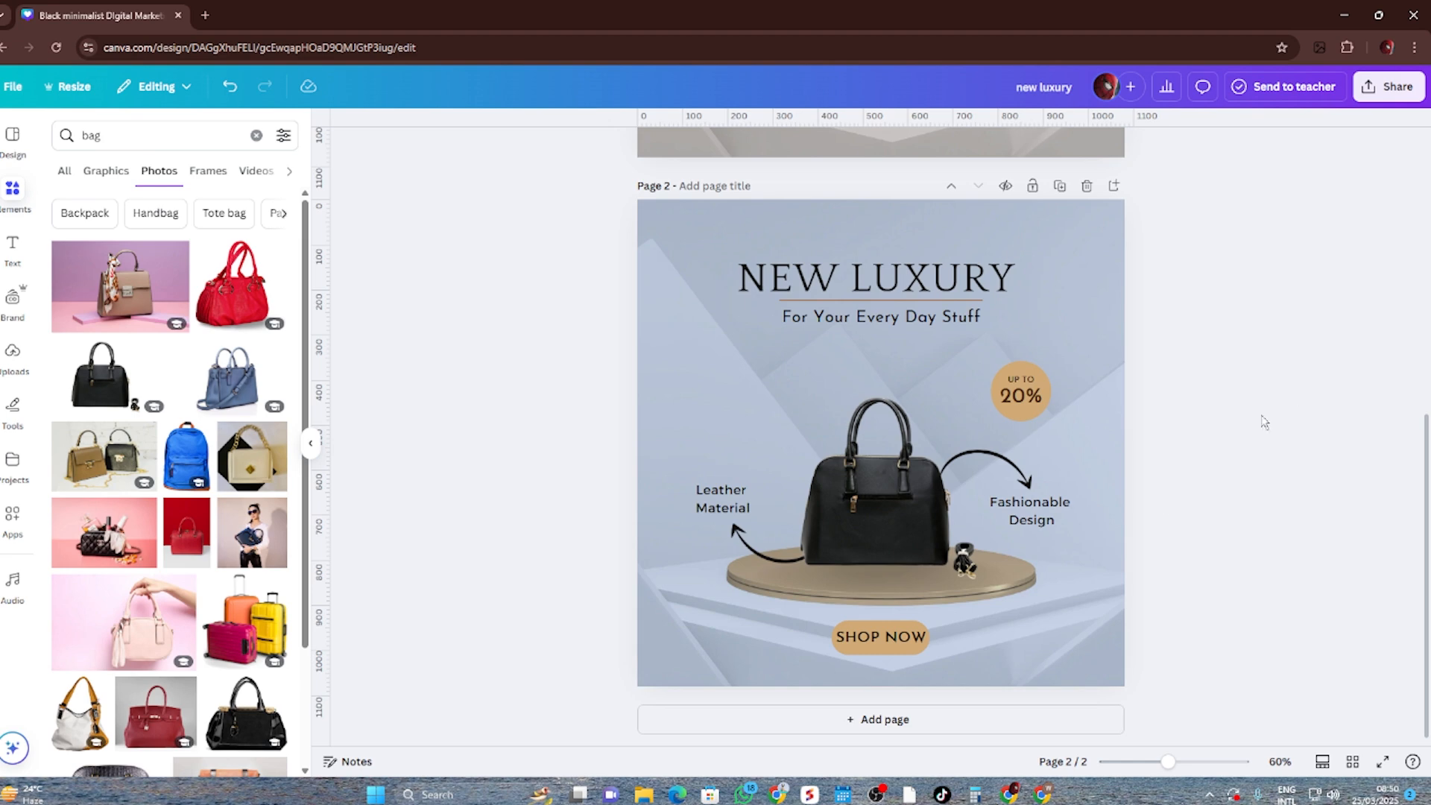
# Step: Change the SHOP NOW button shape on page 2 to black from the document colors
pyautogui.click(884, 652)
pyautogui.click(887, 657)
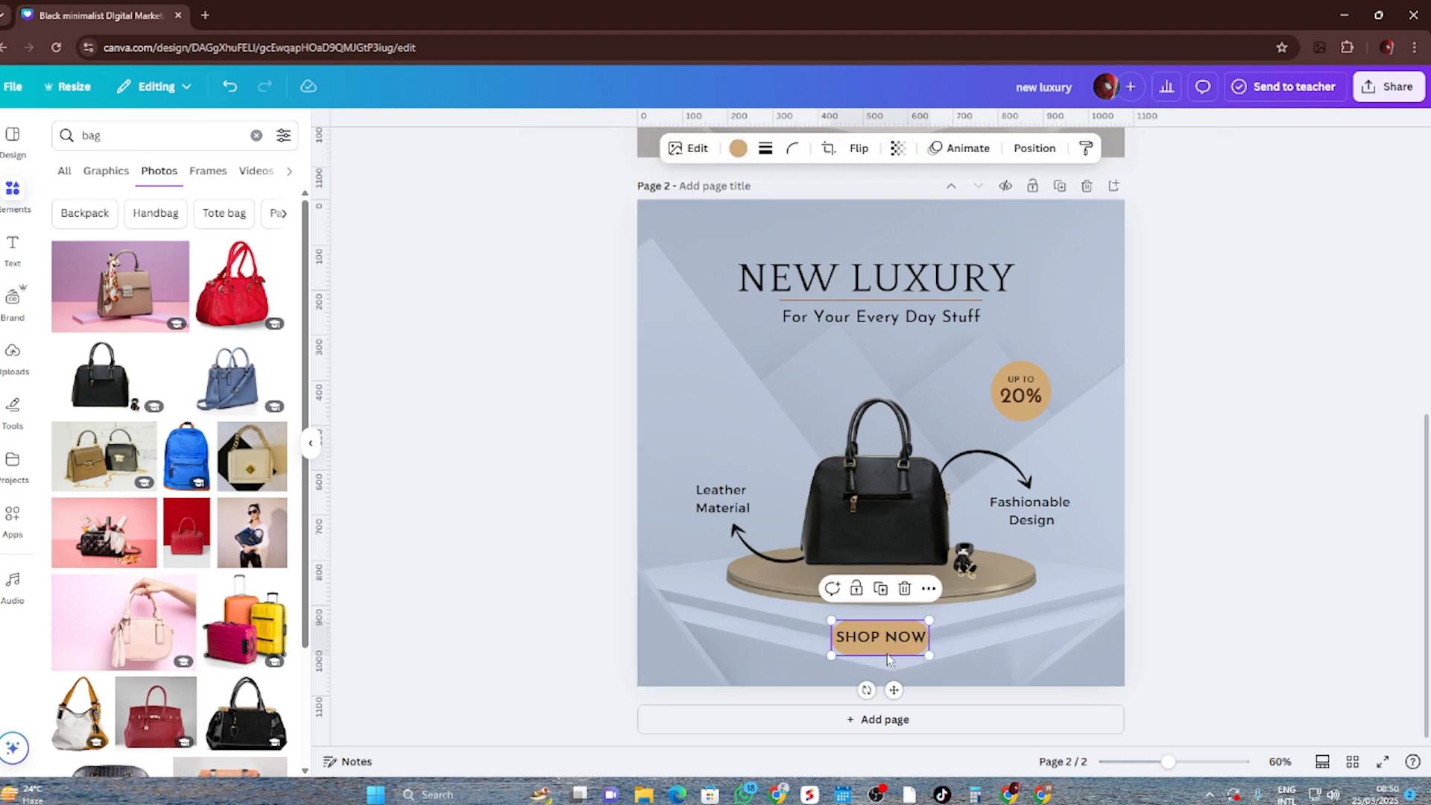
pyautogui.click(738, 148)
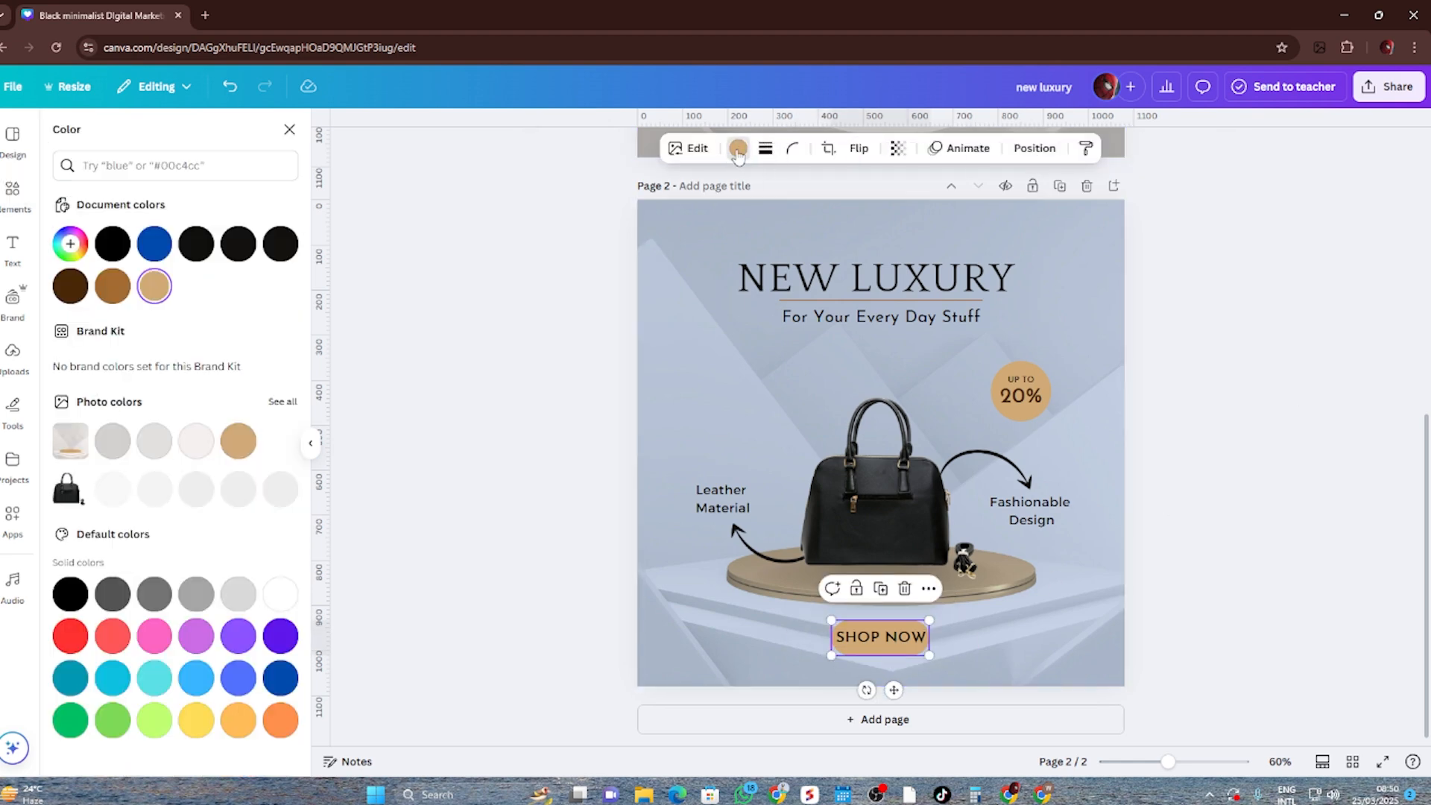
pyautogui.click(112, 244)
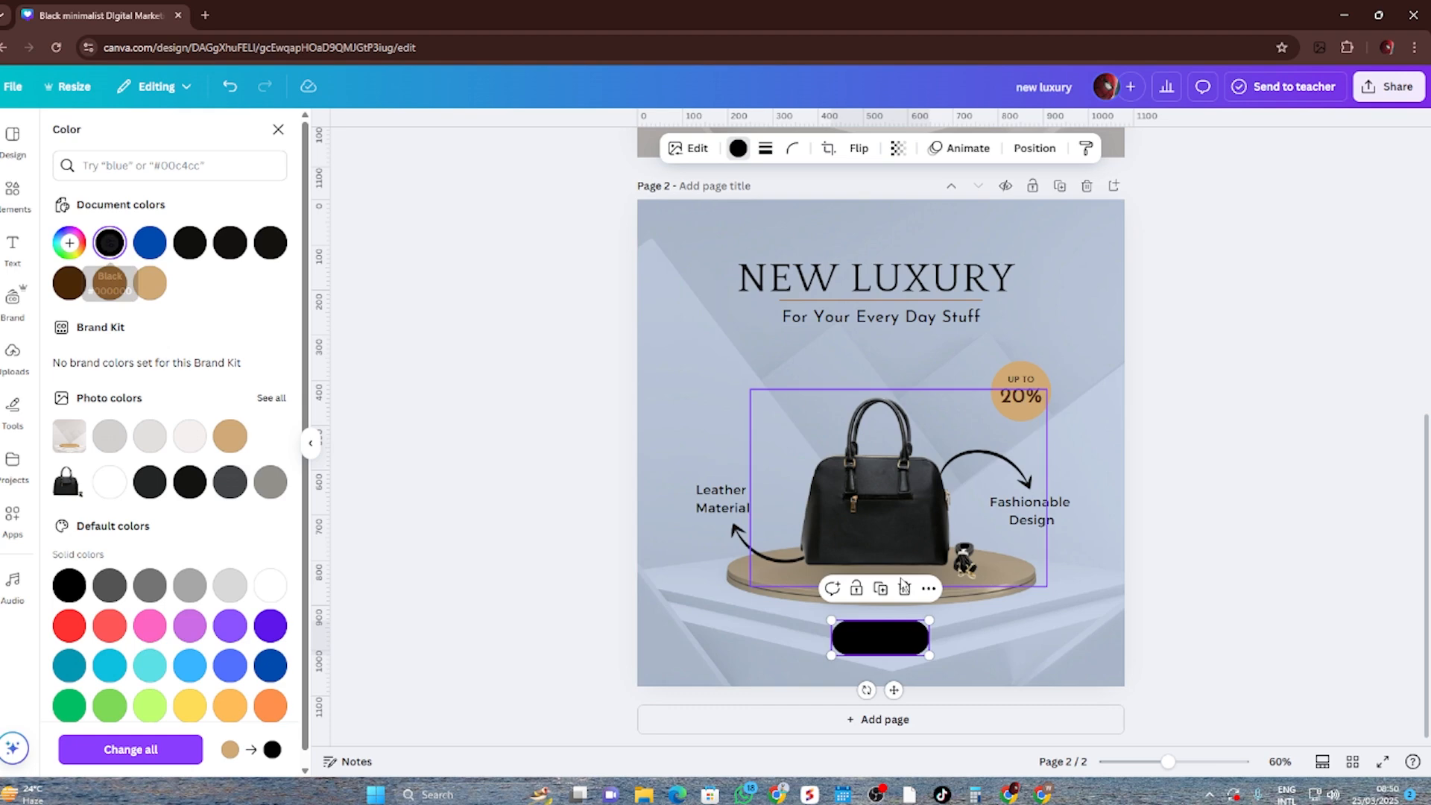
# Step: Set the SHOP NOW text color on page 2 to white from the default solid colors
pyautogui.click(857, 643)
pyautogui.click(729, 147)
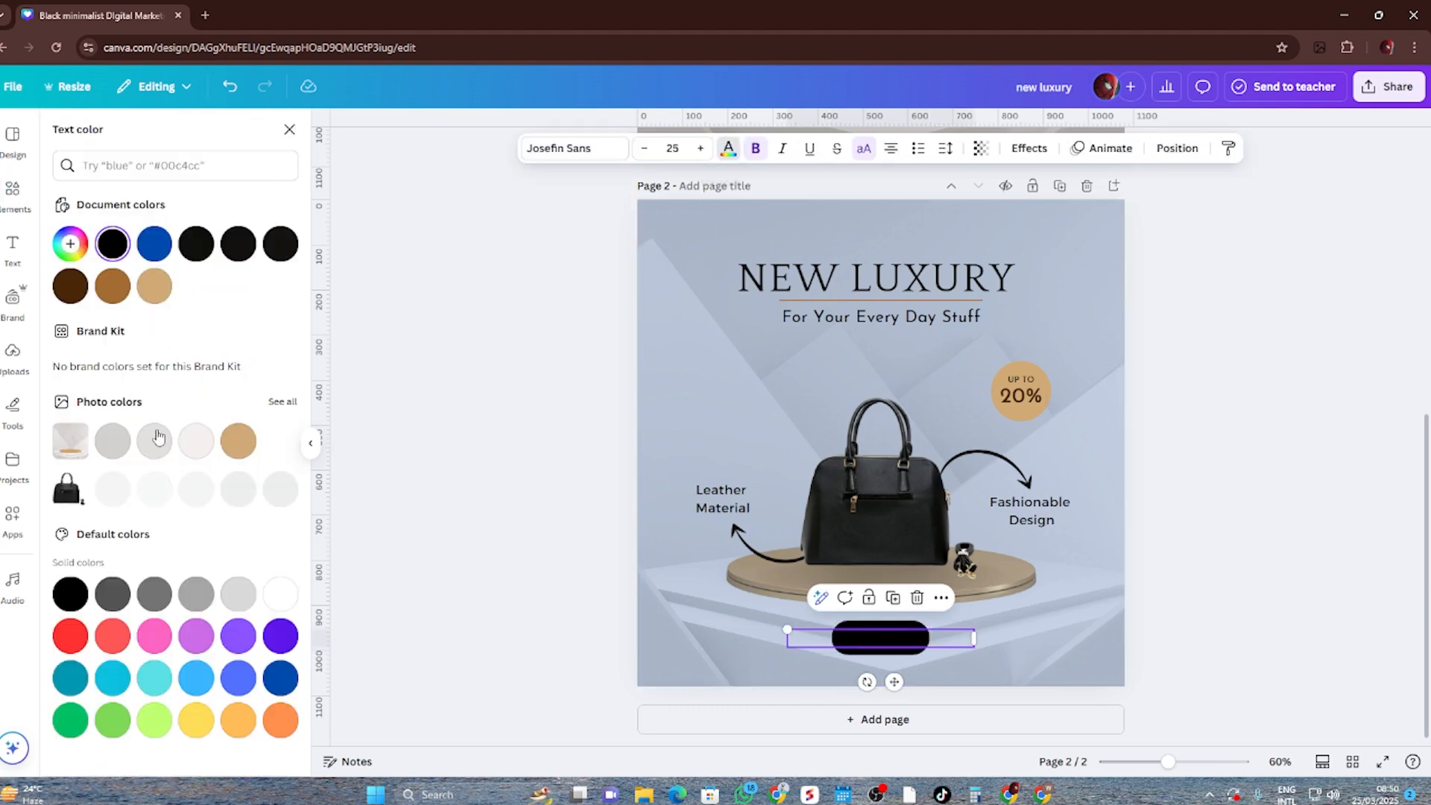
pyautogui.click(113, 287)
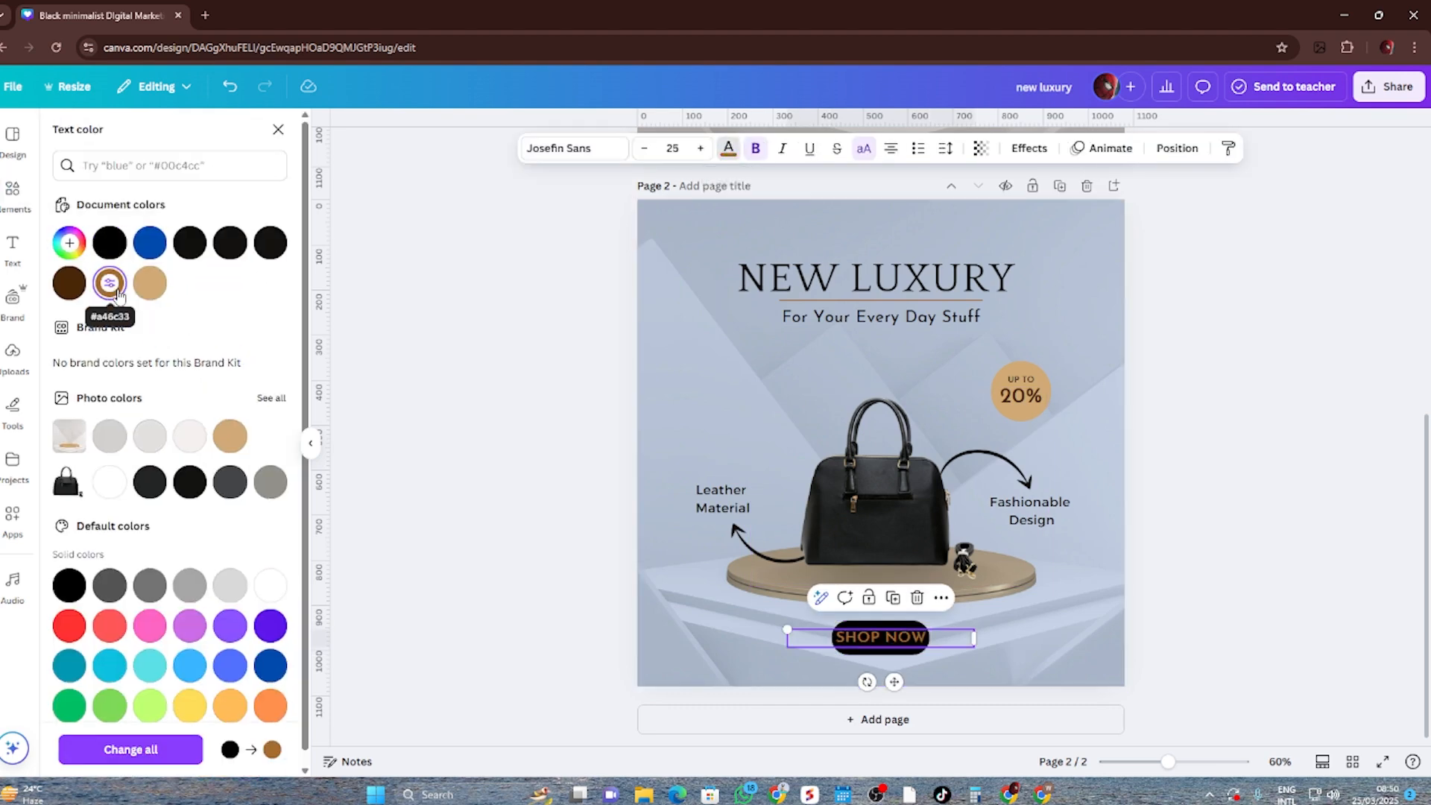
pyautogui.click(269, 589)
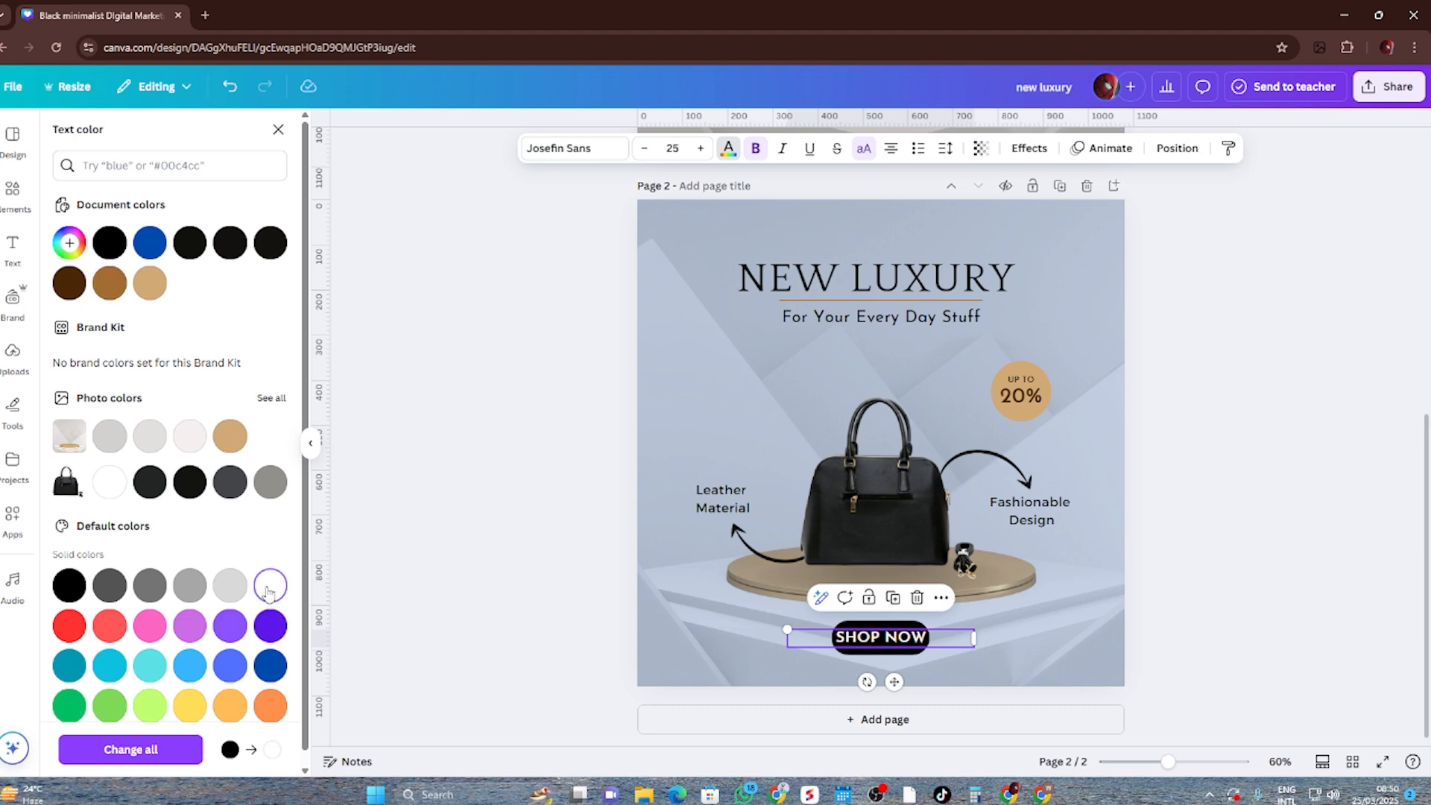
pyautogui.click(438, 521)
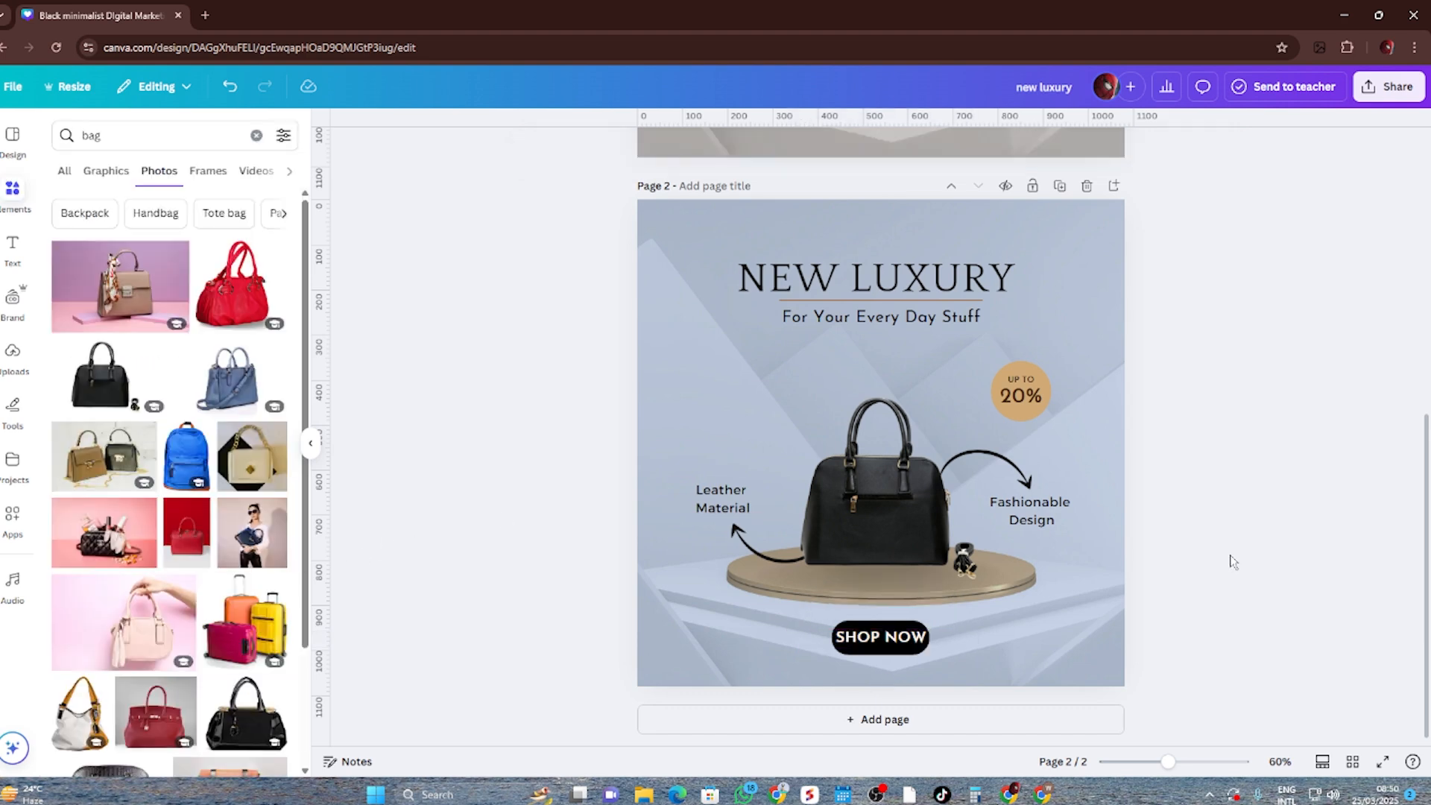
# Step: Set both the "20%" and "UP TO" texts of the discount badge on page 2 to white
pyautogui.click(1035, 396)
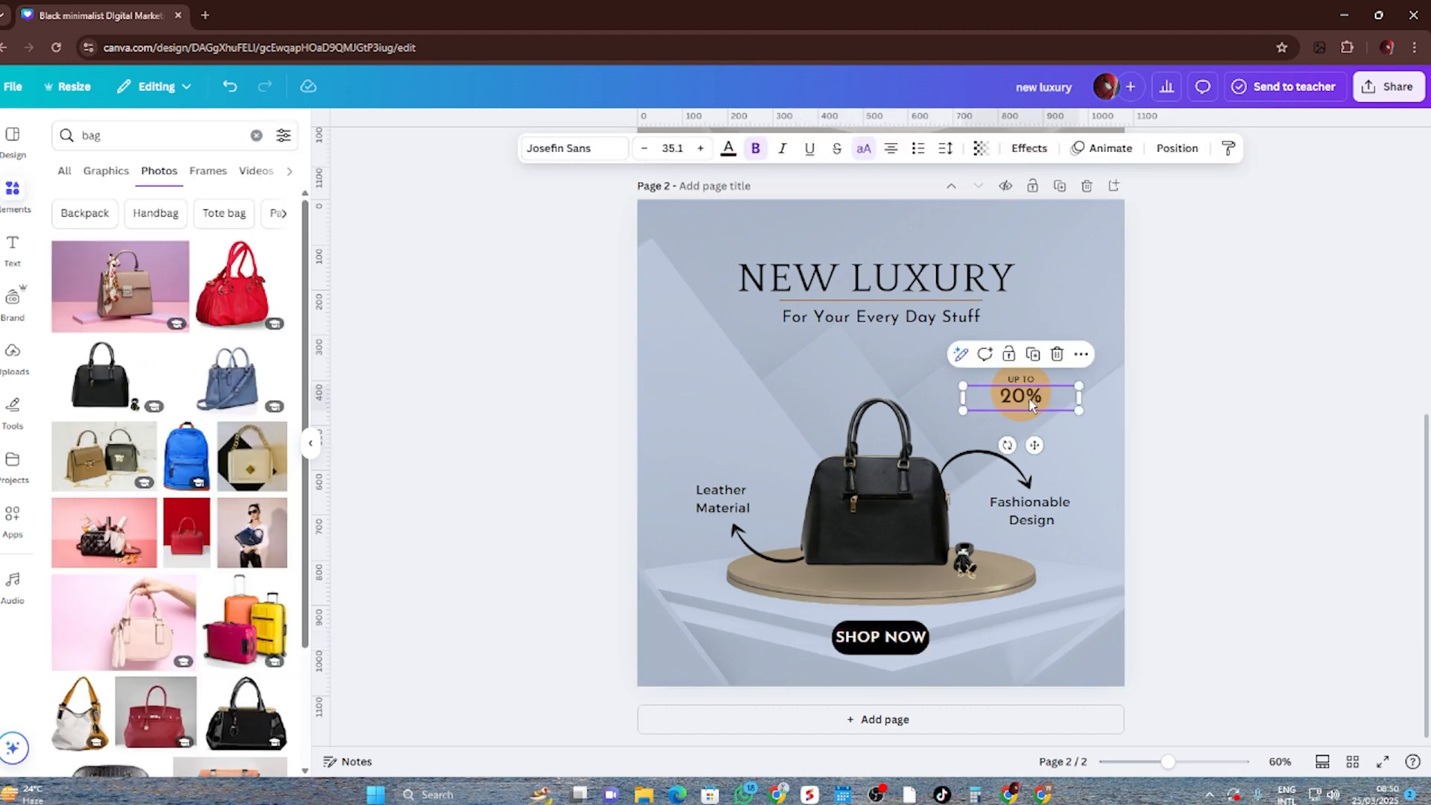
pyautogui.click(729, 147)
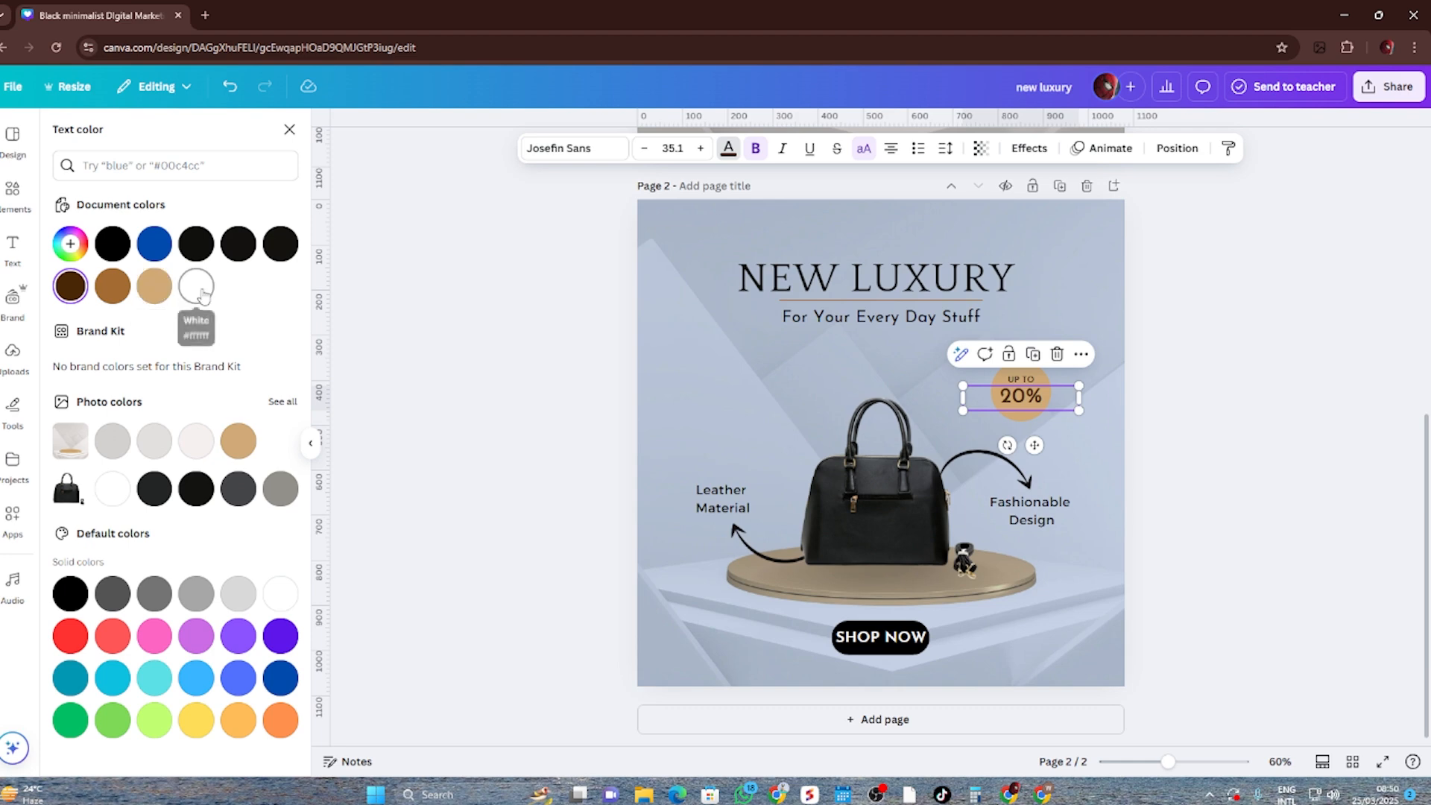
pyautogui.click(190, 283)
pyautogui.click(1021, 379)
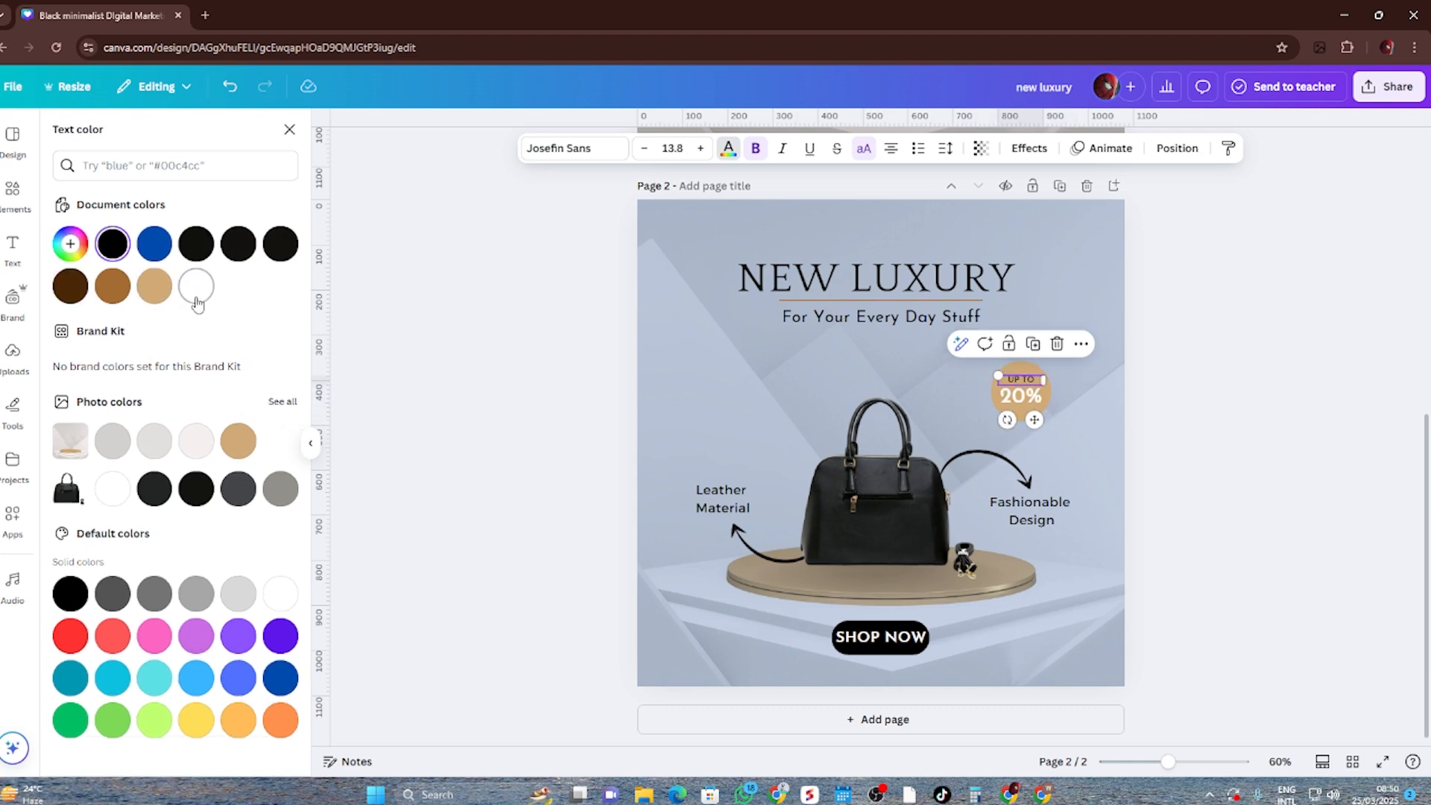
pyautogui.click(1315, 415)
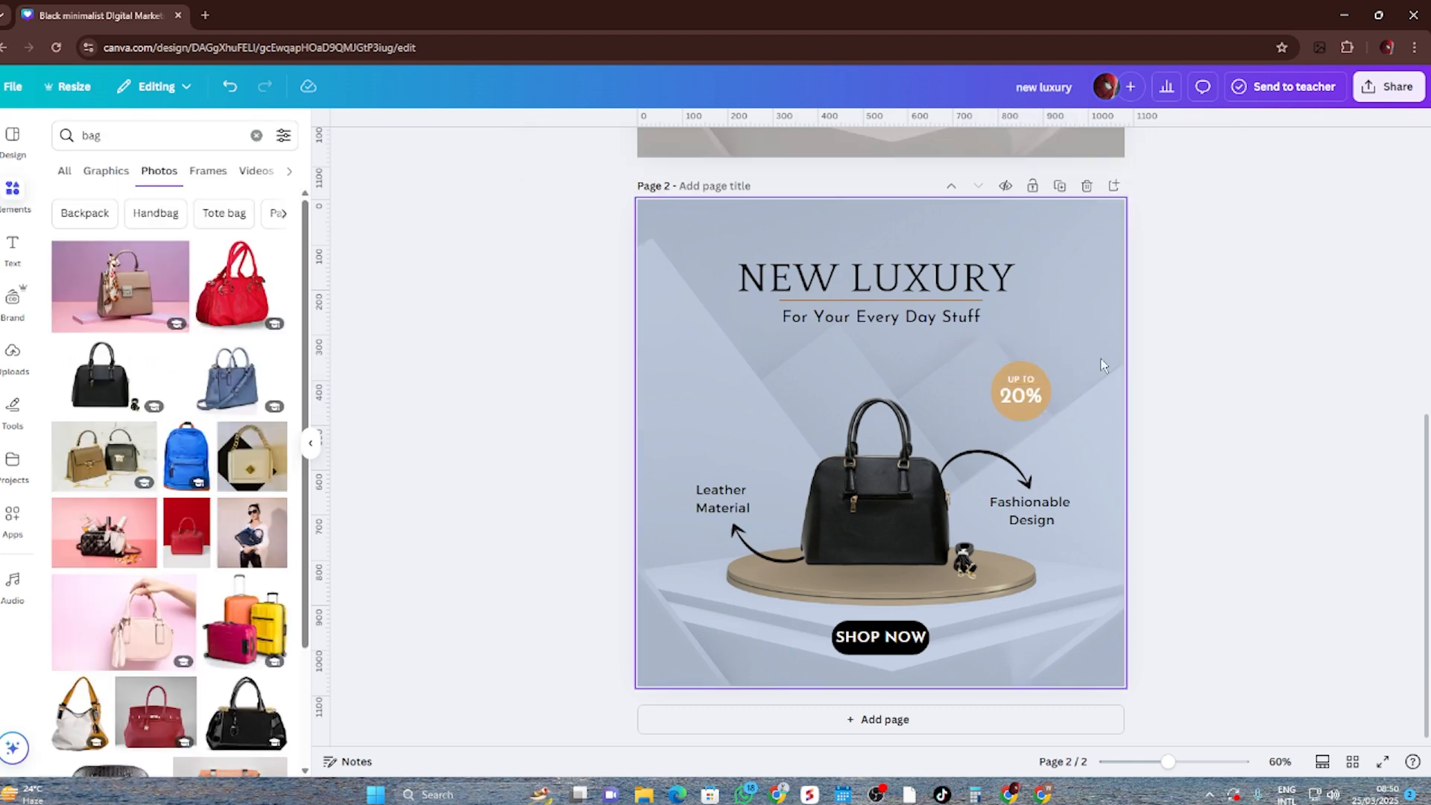
# Step: Change the round discount badge behind "UP TO 20%" on page 2 to black
pyautogui.click(1024, 366)
pyautogui.click(769, 147)
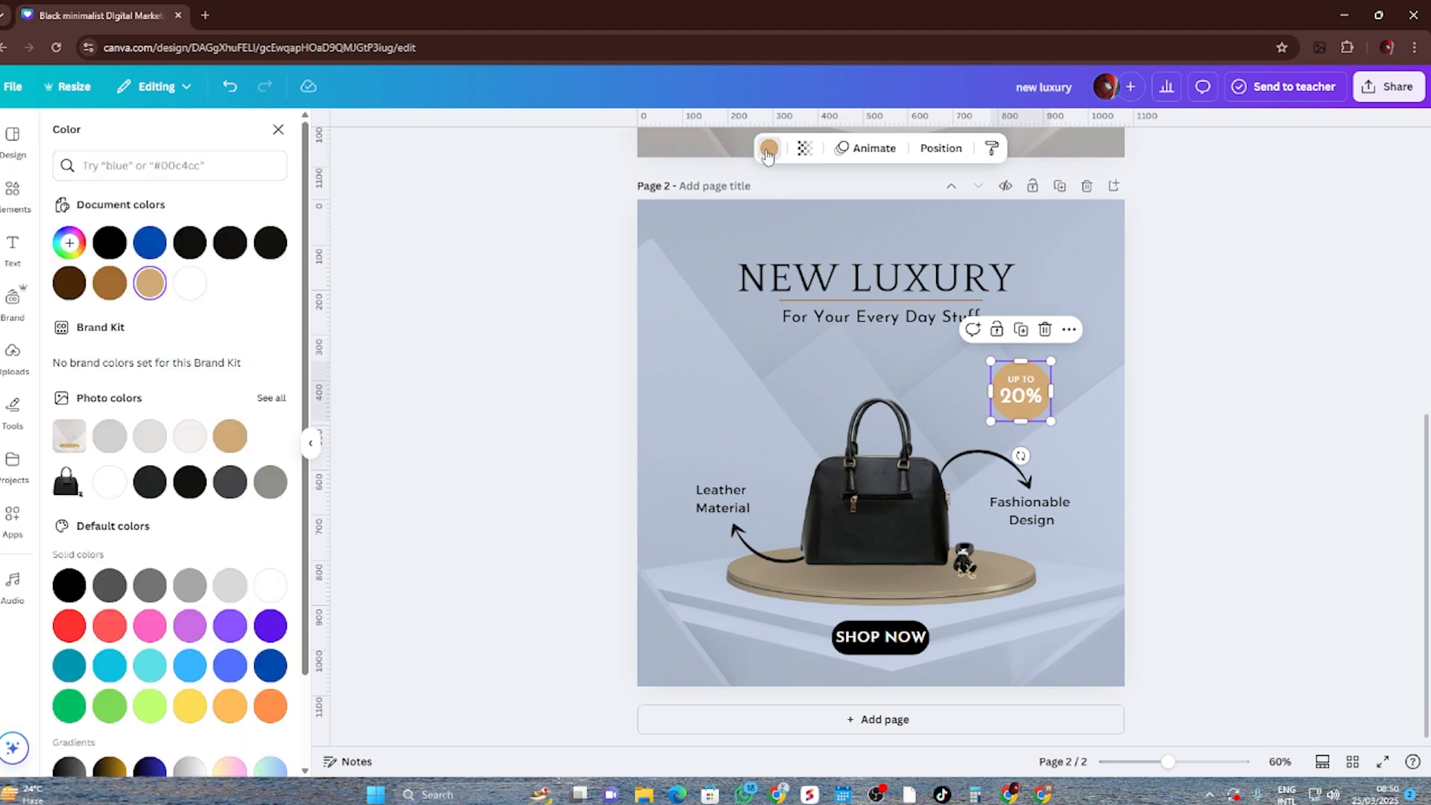
pyautogui.click(109, 242)
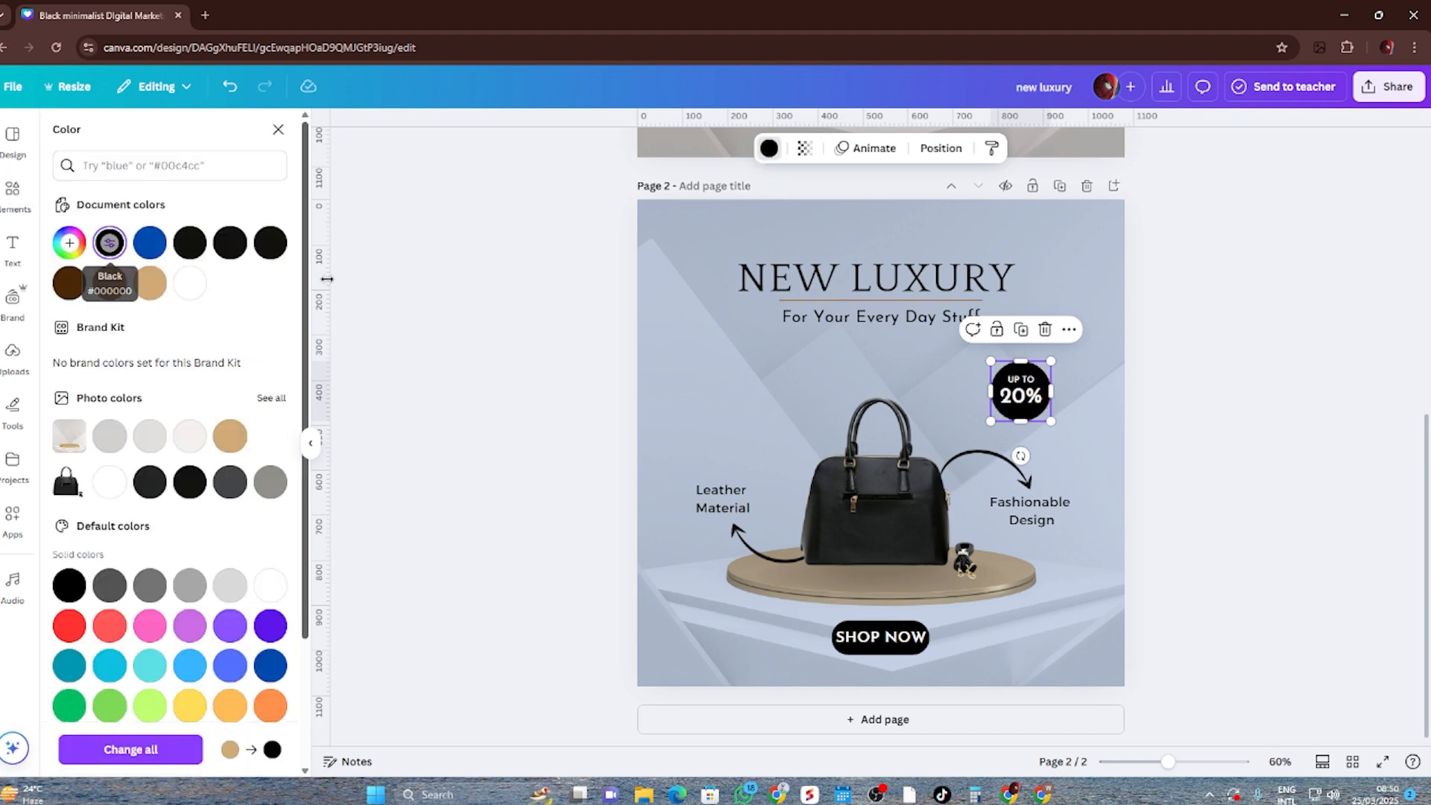
pyautogui.click(376, 292)
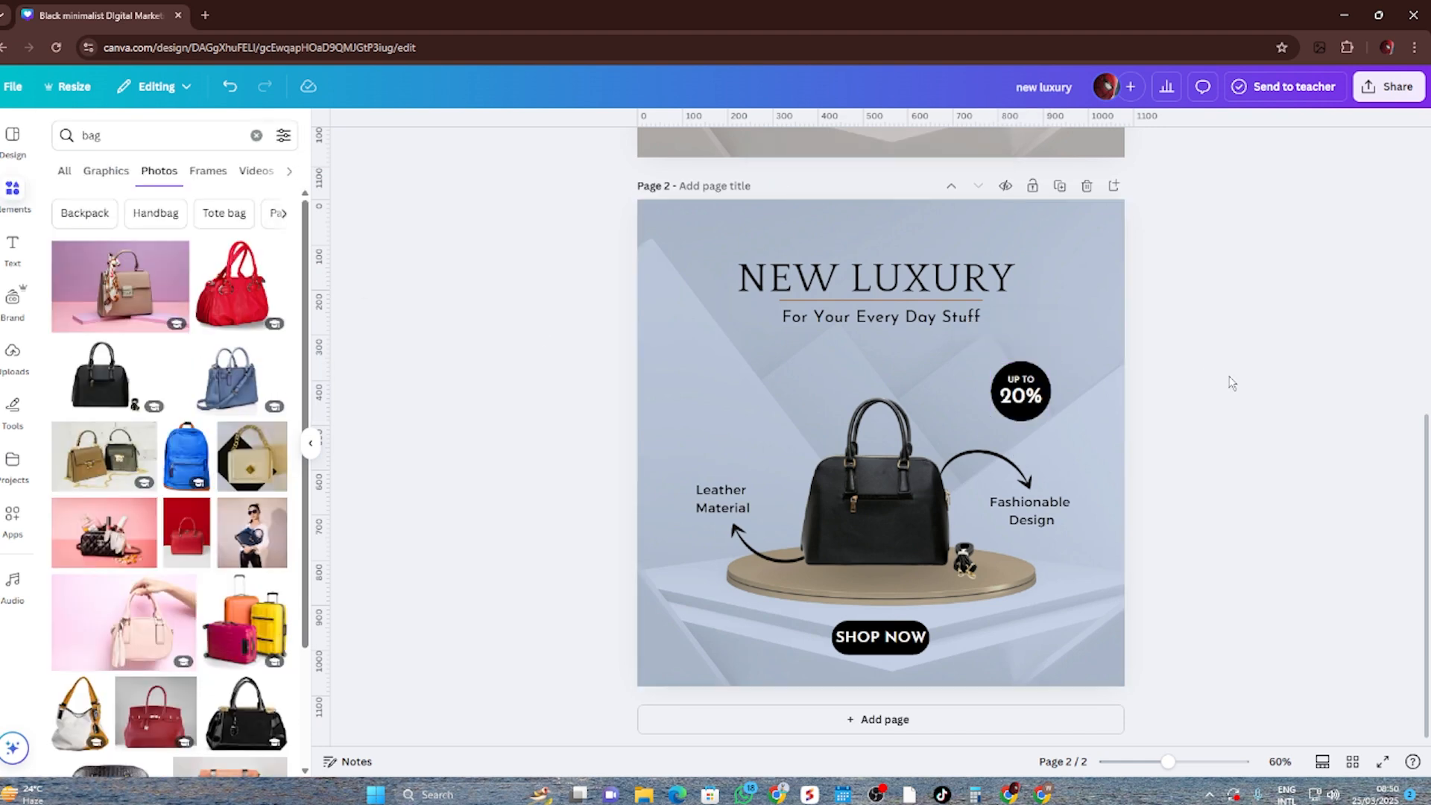
# Step: Change the heading on page 2 to "NEW STYLE"
pyautogui.scroll(6, 1216, 414)
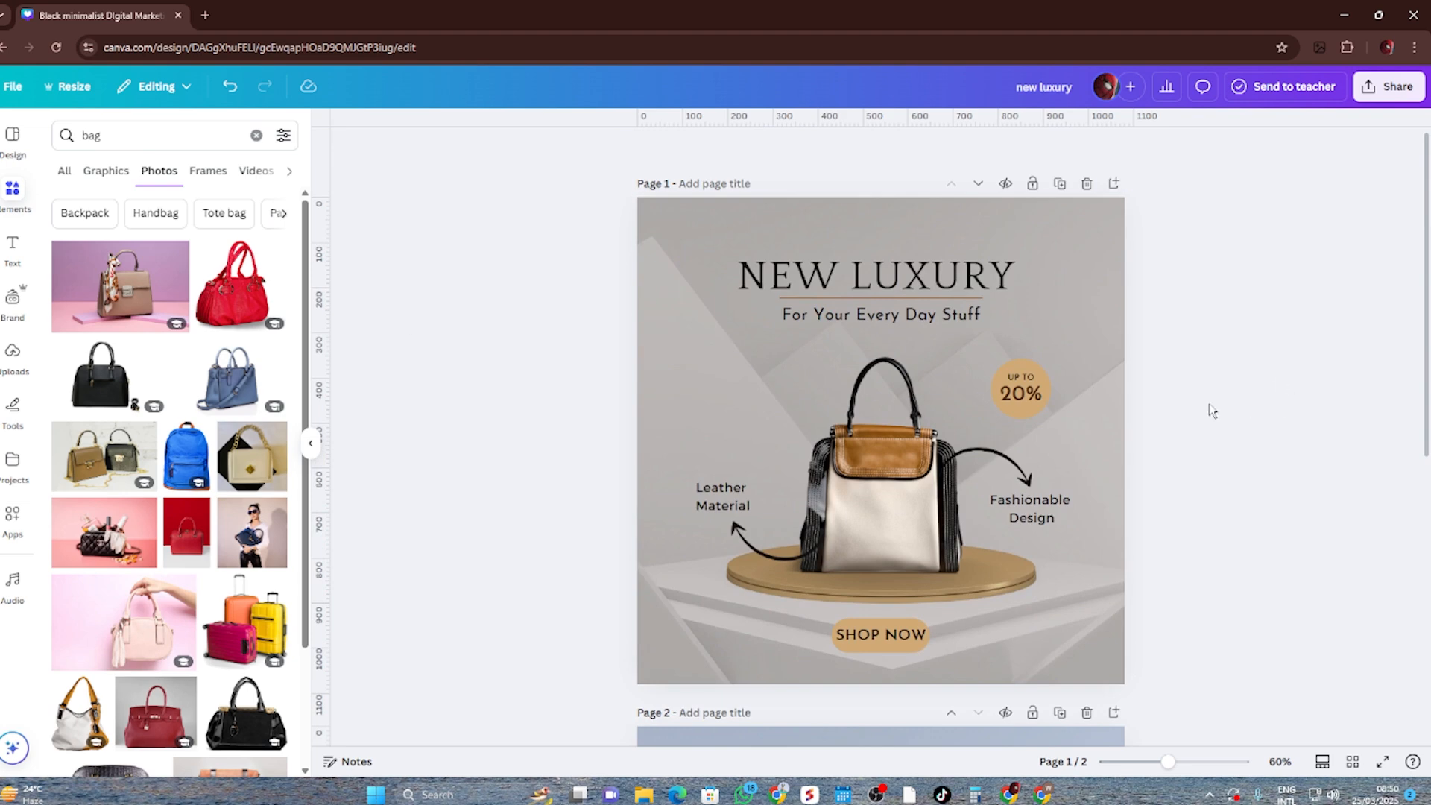
pyautogui.scroll(-6, 1203, 432)
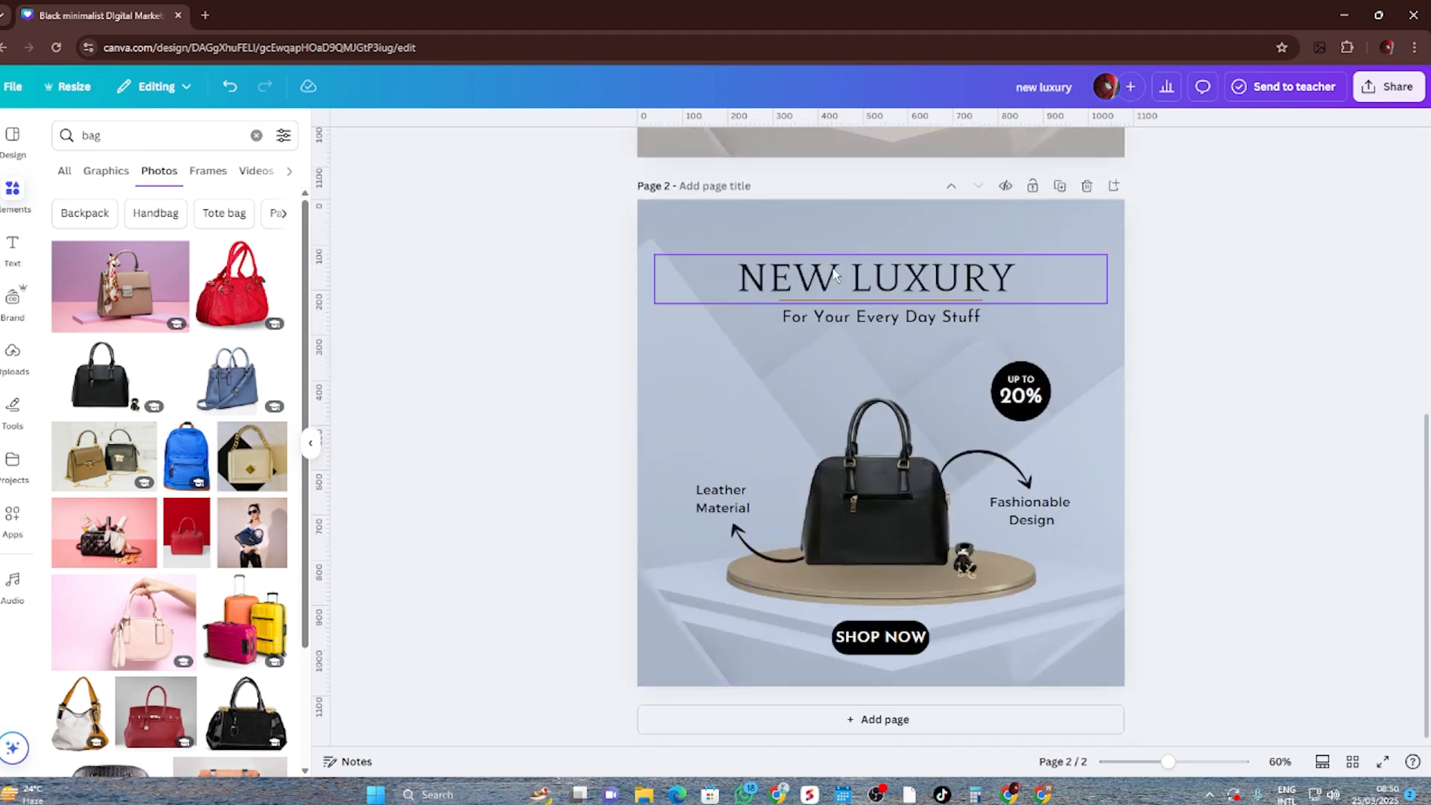
pyautogui.scroll(6, 920, 341)
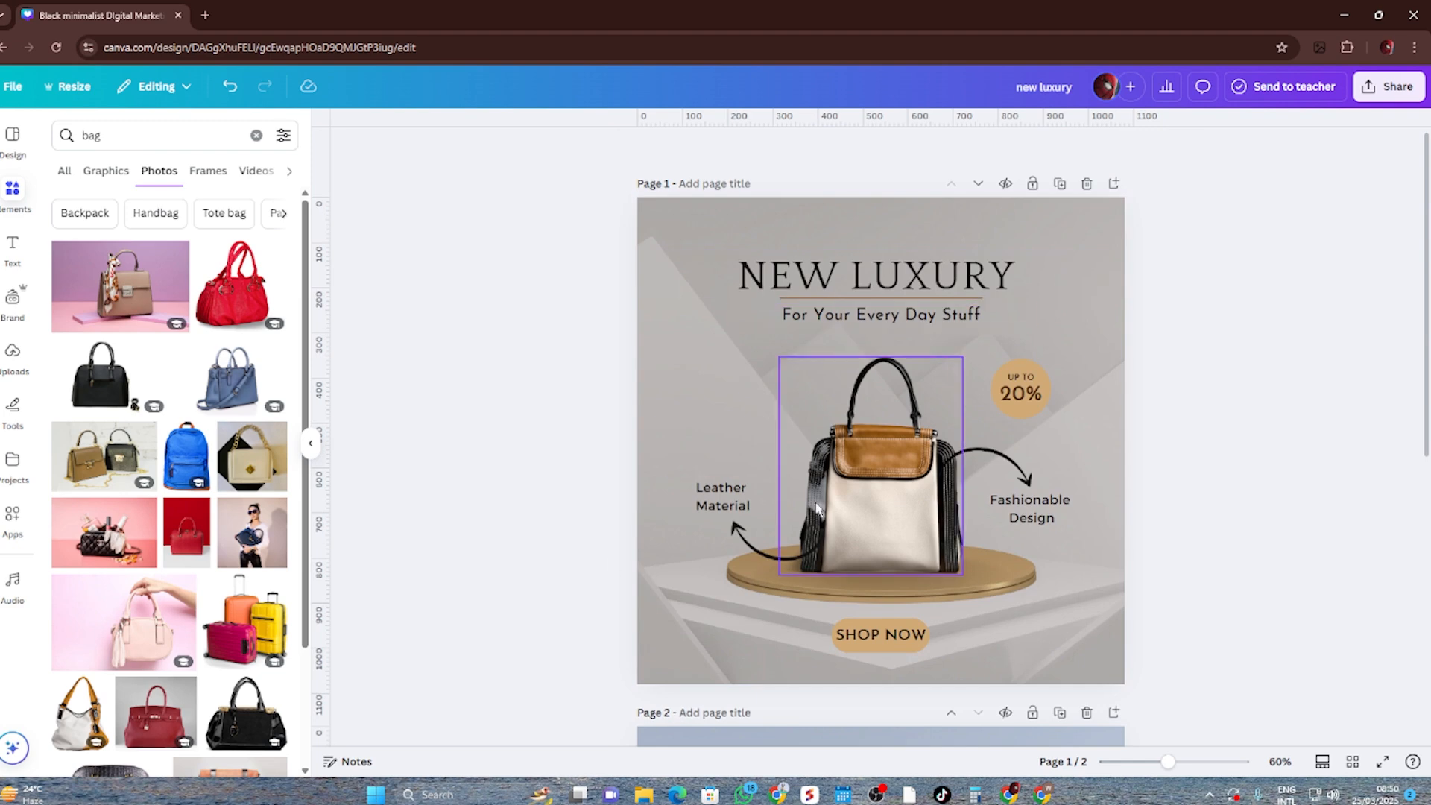
pyautogui.scroll(-6, 816, 508)
pyautogui.click(1011, 358)
pyautogui.click(1011, 358)
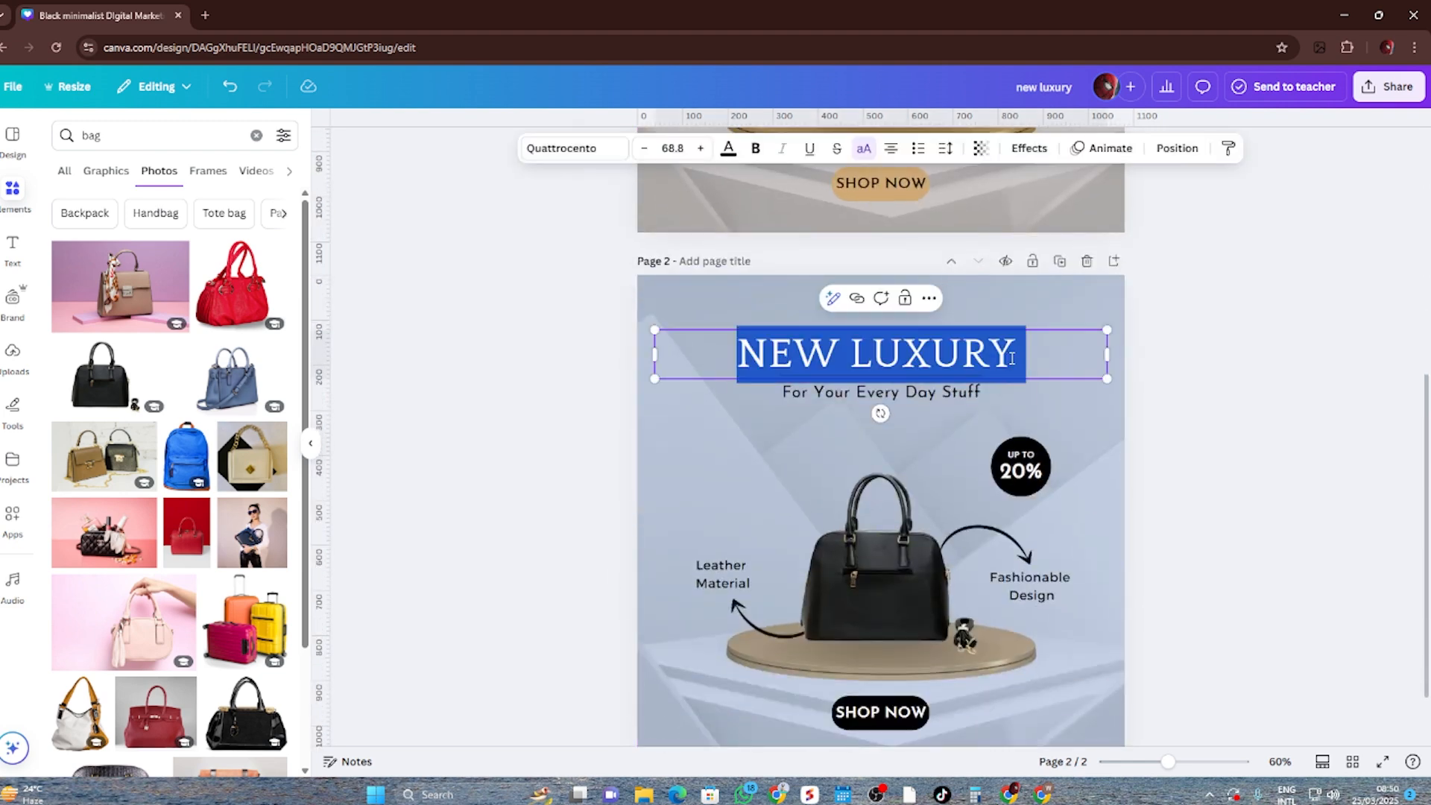
pyautogui.click(1012, 359)
pyautogui.press('BackSpace')
pyautogui.press('BackSpace')
pyautogui.press('BackSpace')
pyautogui.press('BackSpace')
pyautogui.press('BackSpace')
pyautogui.press('BackSpace')
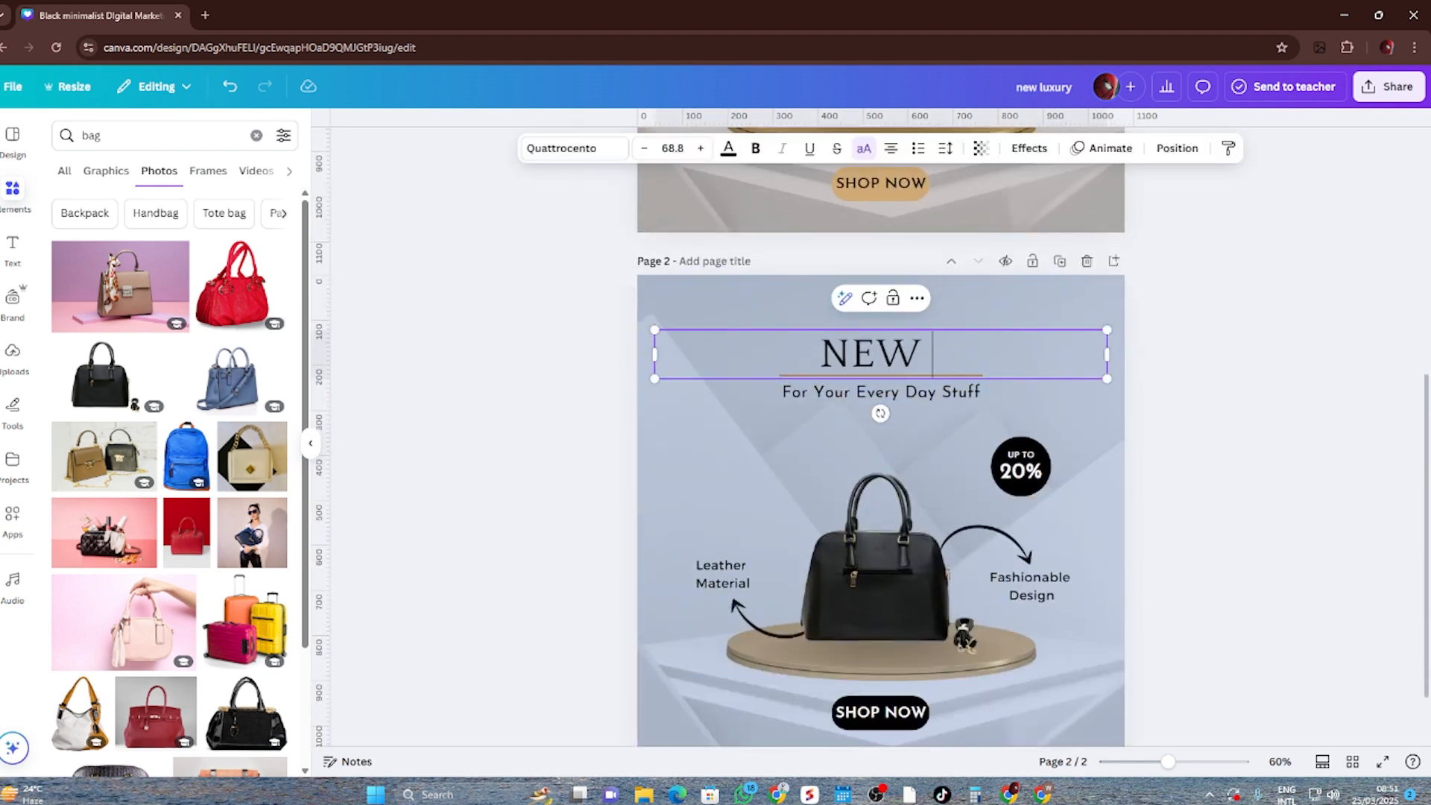
pyautogui.write('STYKE')
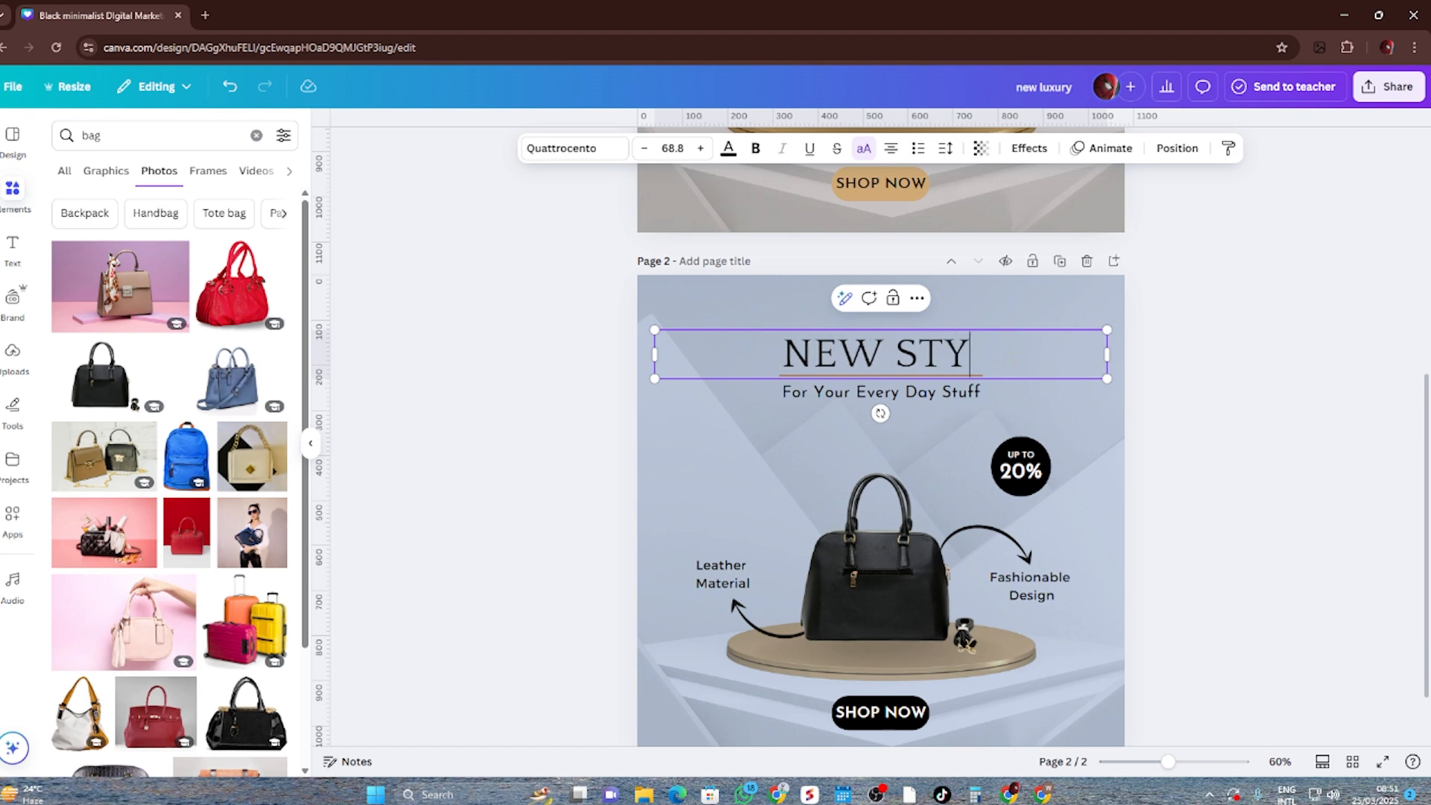
pyautogui.press('BackSpace')
pyautogui.press('BackSpace')
pyautogui.write('LE')
pyautogui.scroll(-2, 1336, 417)
pyautogui.click(1336, 424)
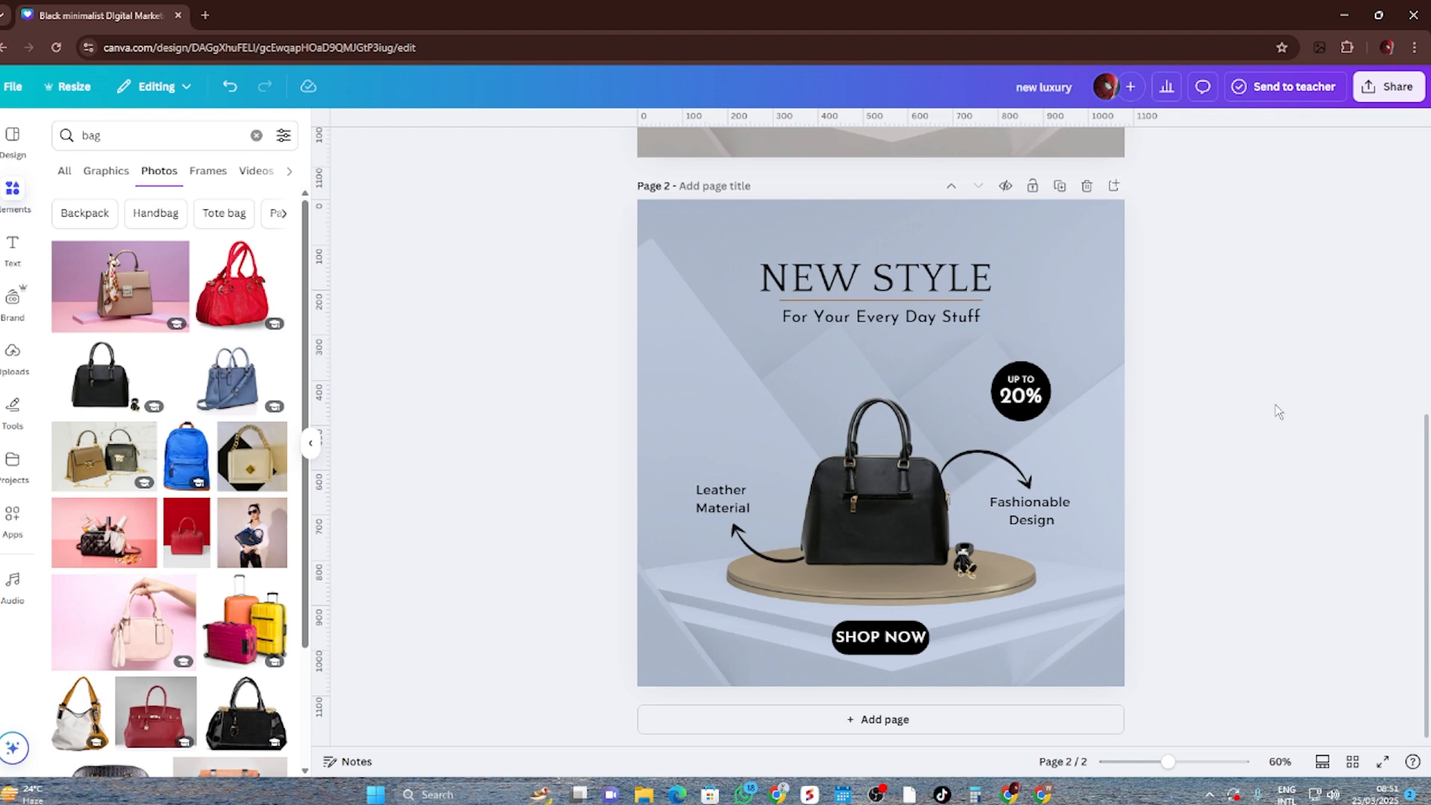
# Step: Add a new page after page 2
pyautogui.scroll(5, 1267, 402)
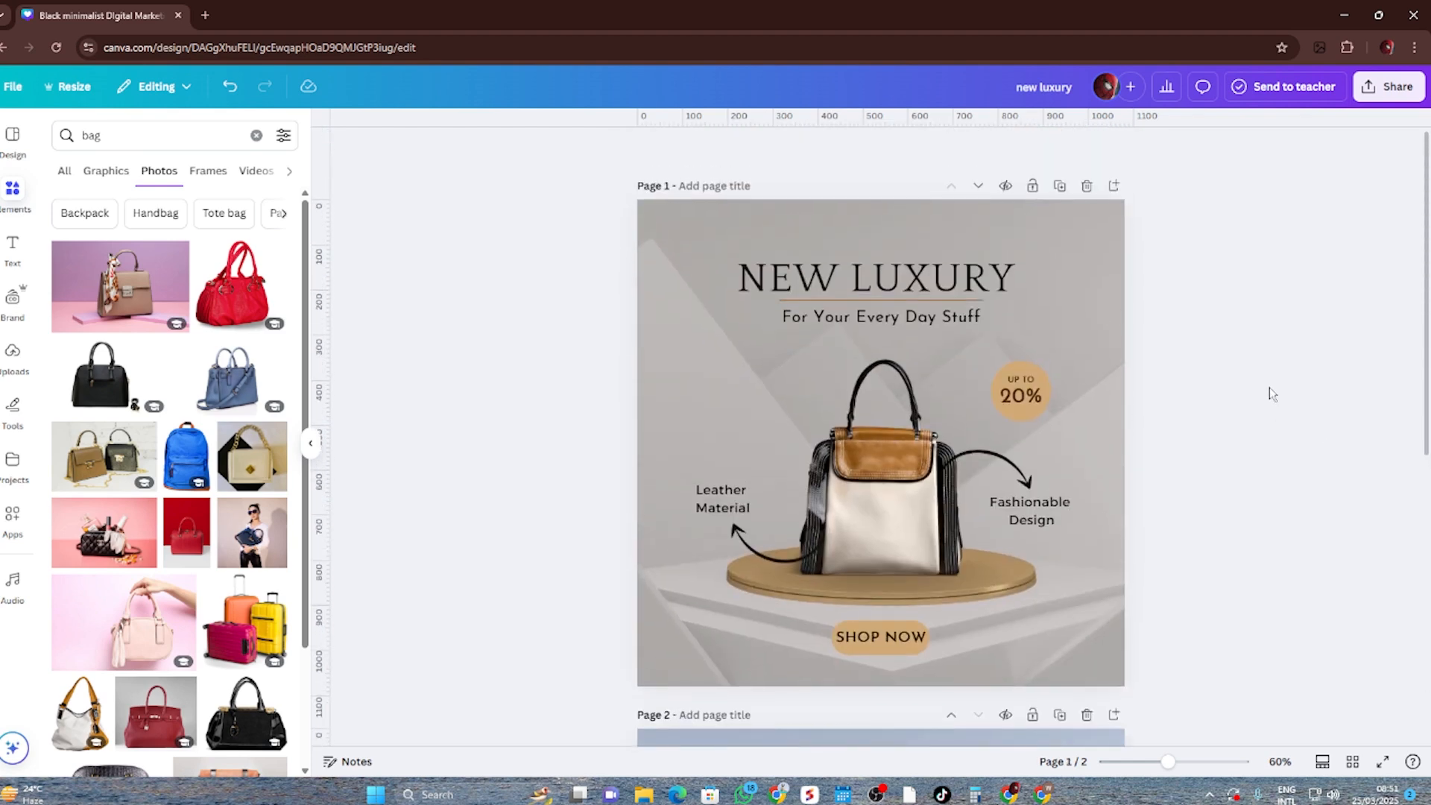
pyautogui.scroll(-5, 1272, 393)
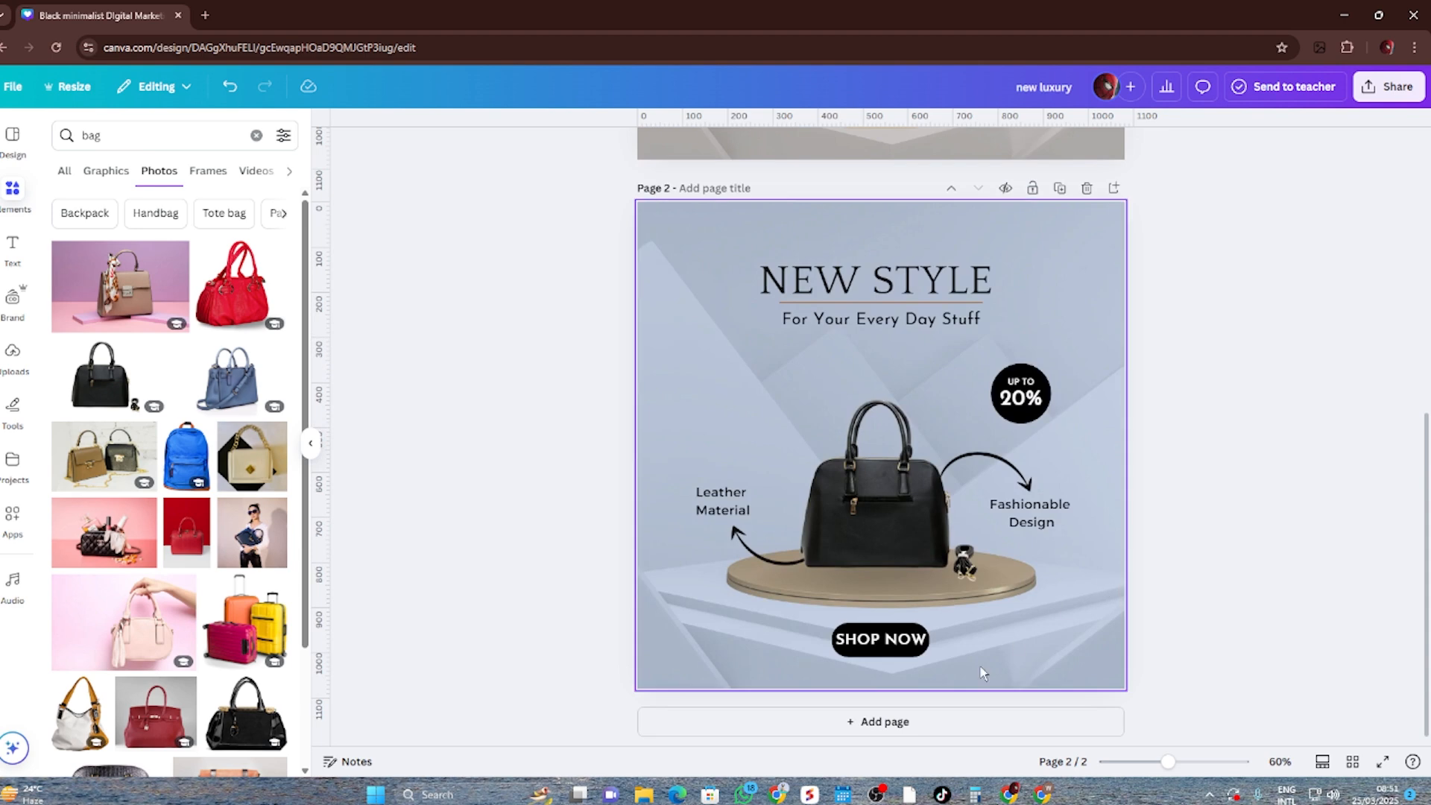
pyautogui.click(897, 722)
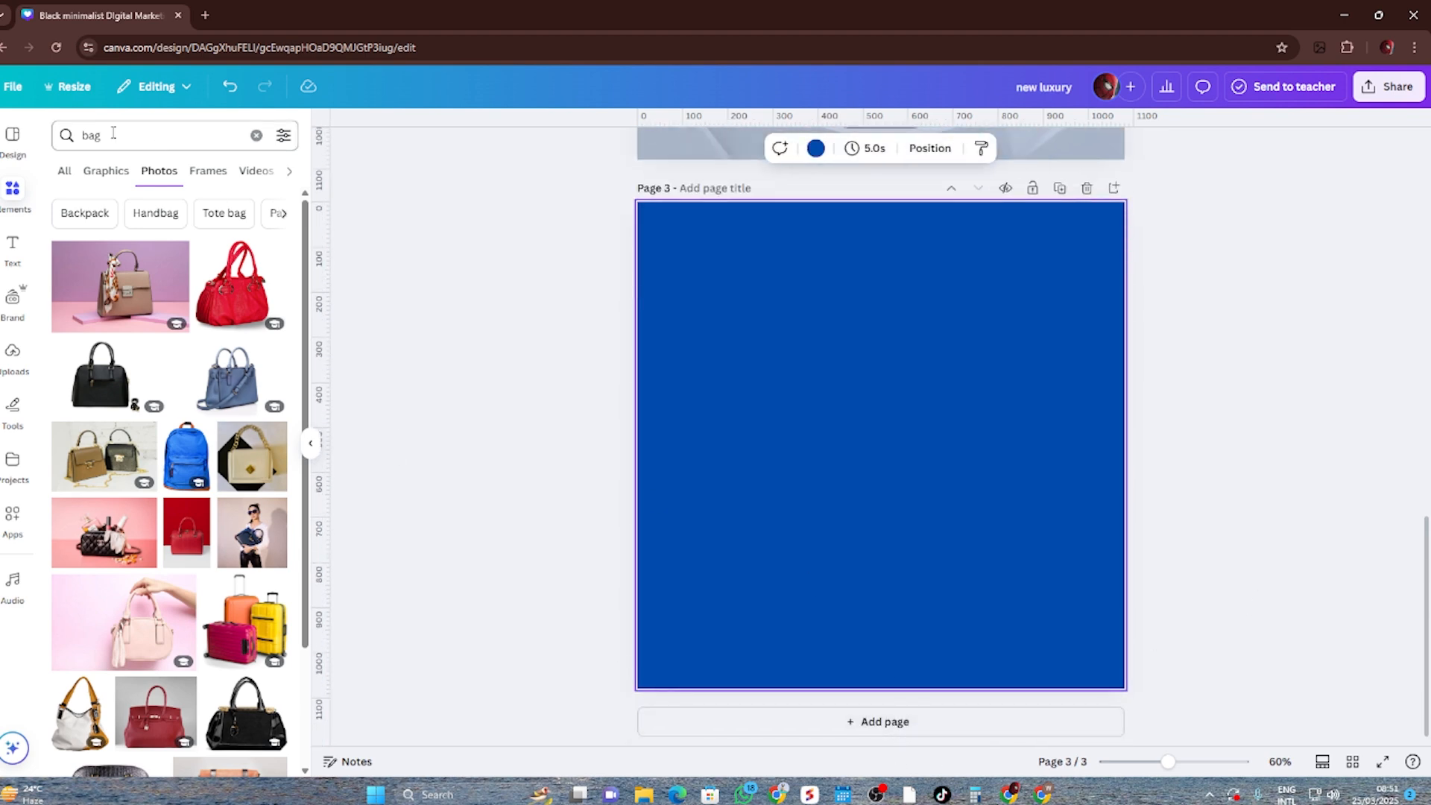
# Step: Search the design templates for "fashion" in place of the "bag" search
pyautogui.click(12, 134)
pyautogui.click(128, 143)
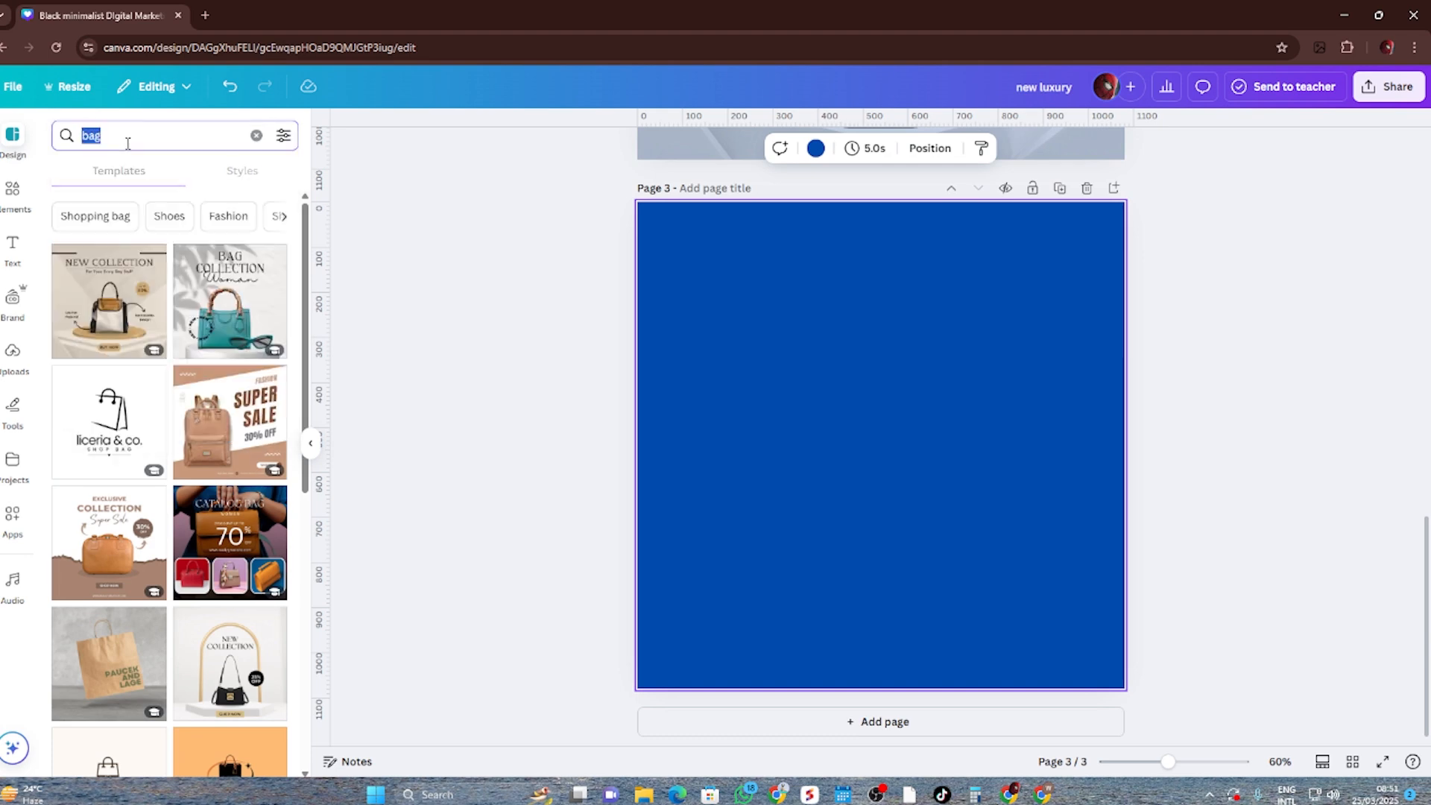
pyautogui.press('BackSpace')
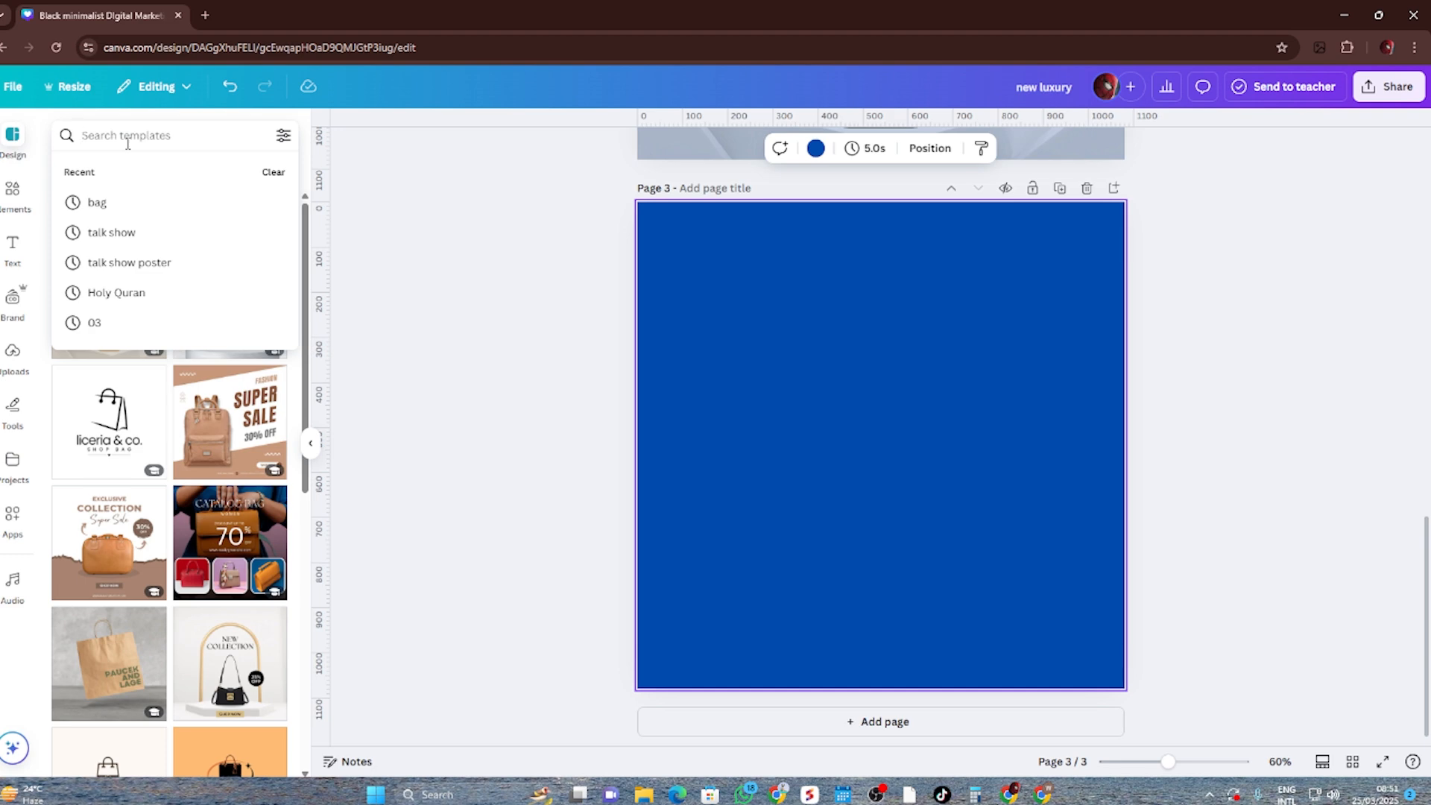
pyautogui.write('fashio')
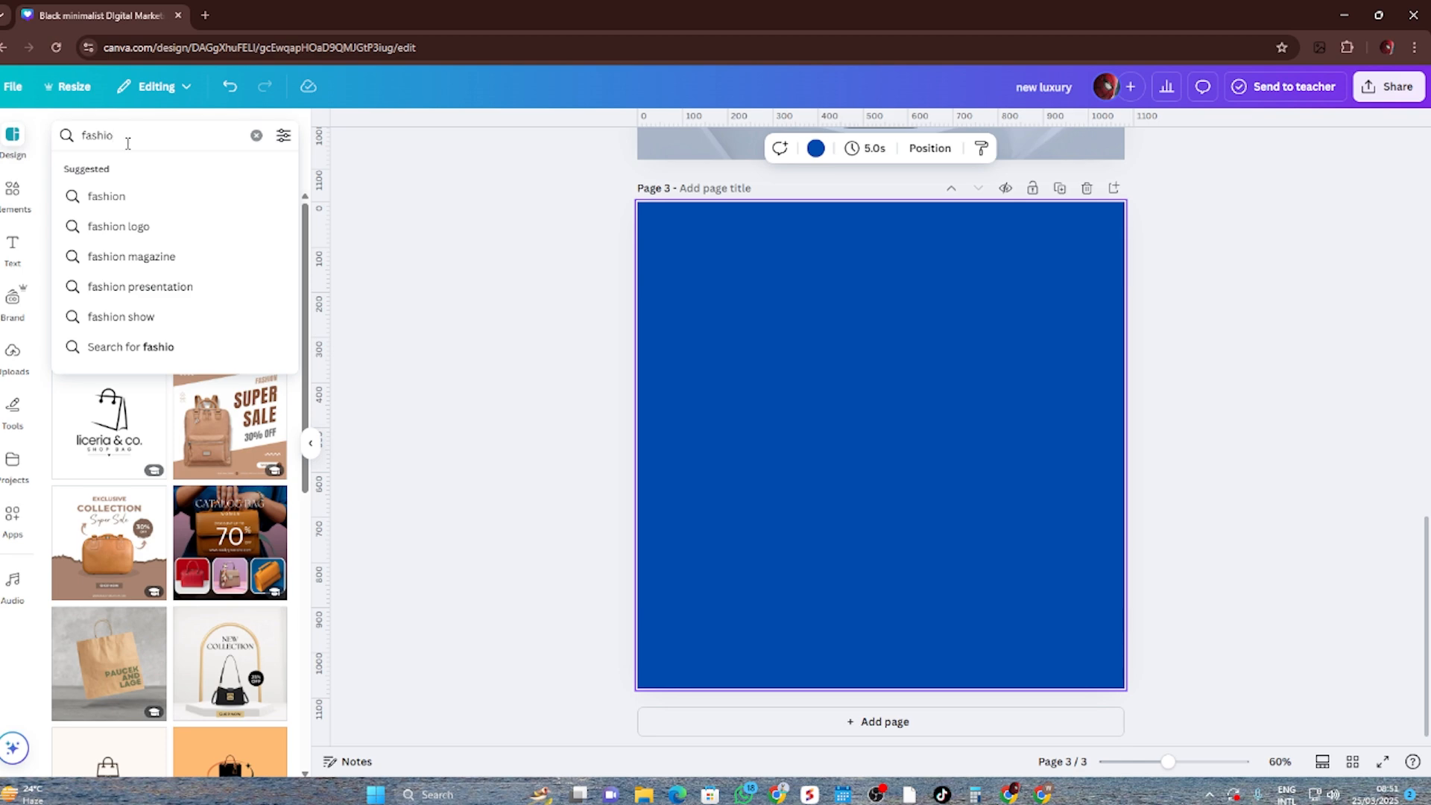
pyautogui.click(134, 195)
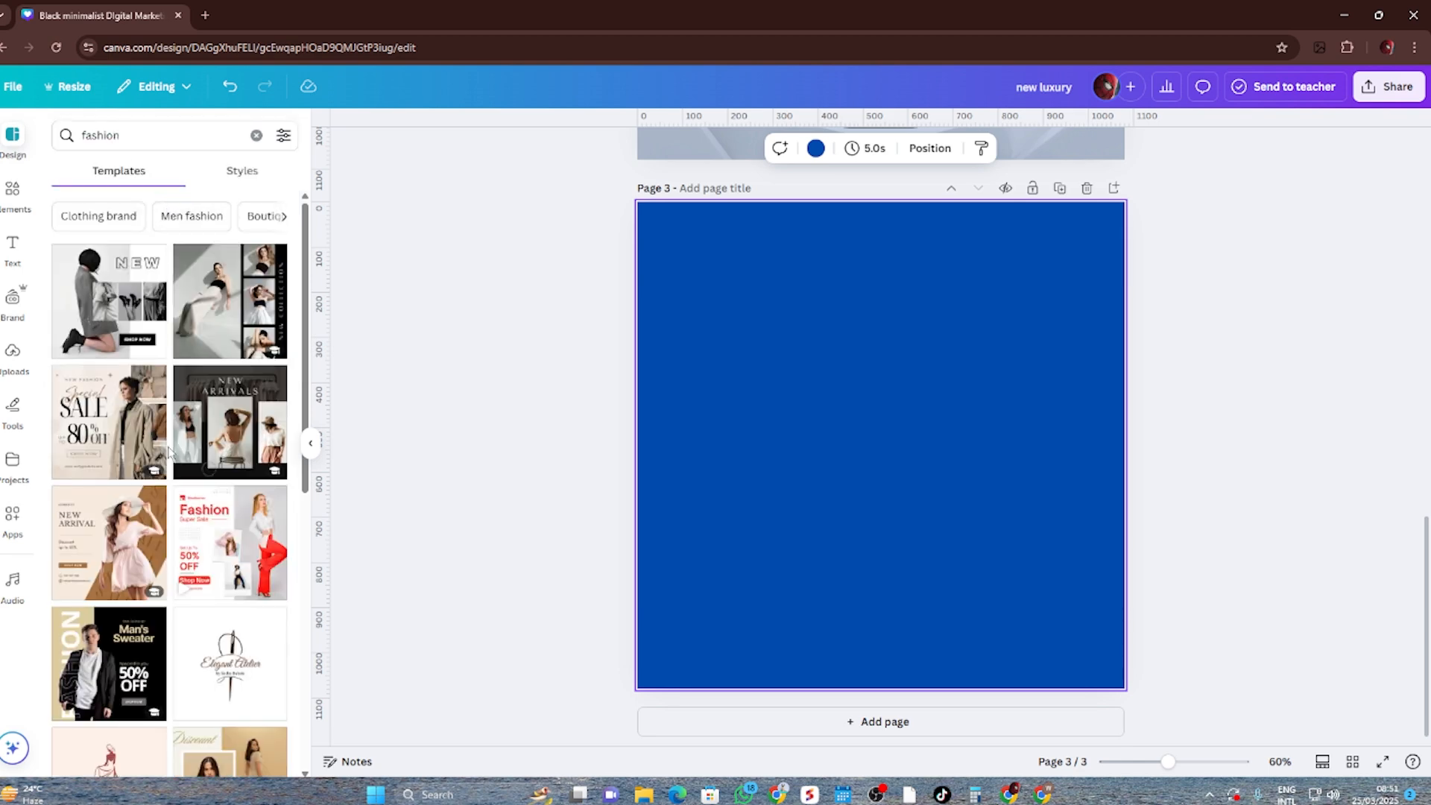
# Step: Browse the fashion templates and apply the purple END OF SEASON SALE template with the leaping man to page 3
pyautogui.scroll(-7, 169, 451)
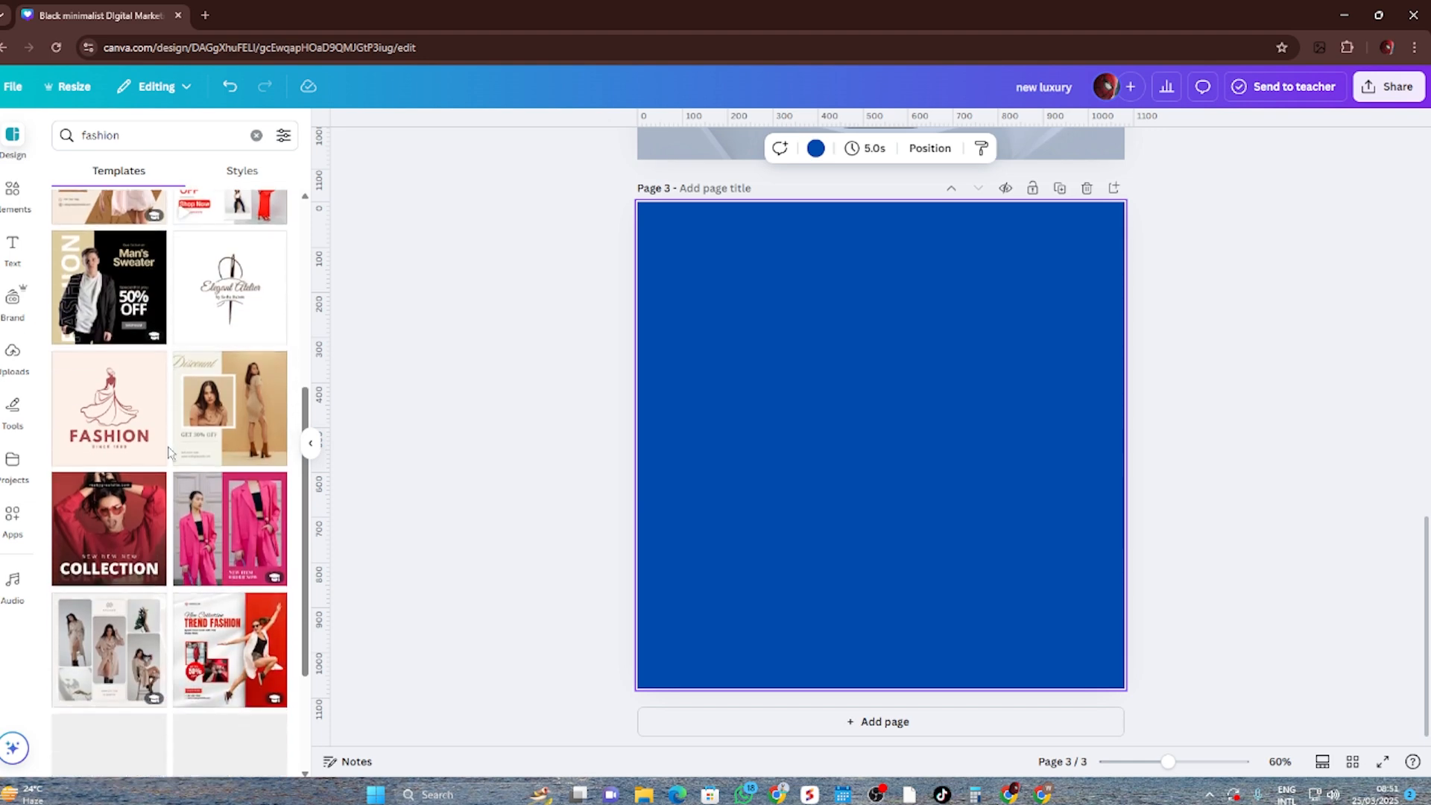
pyautogui.scroll(-3, 168, 452)
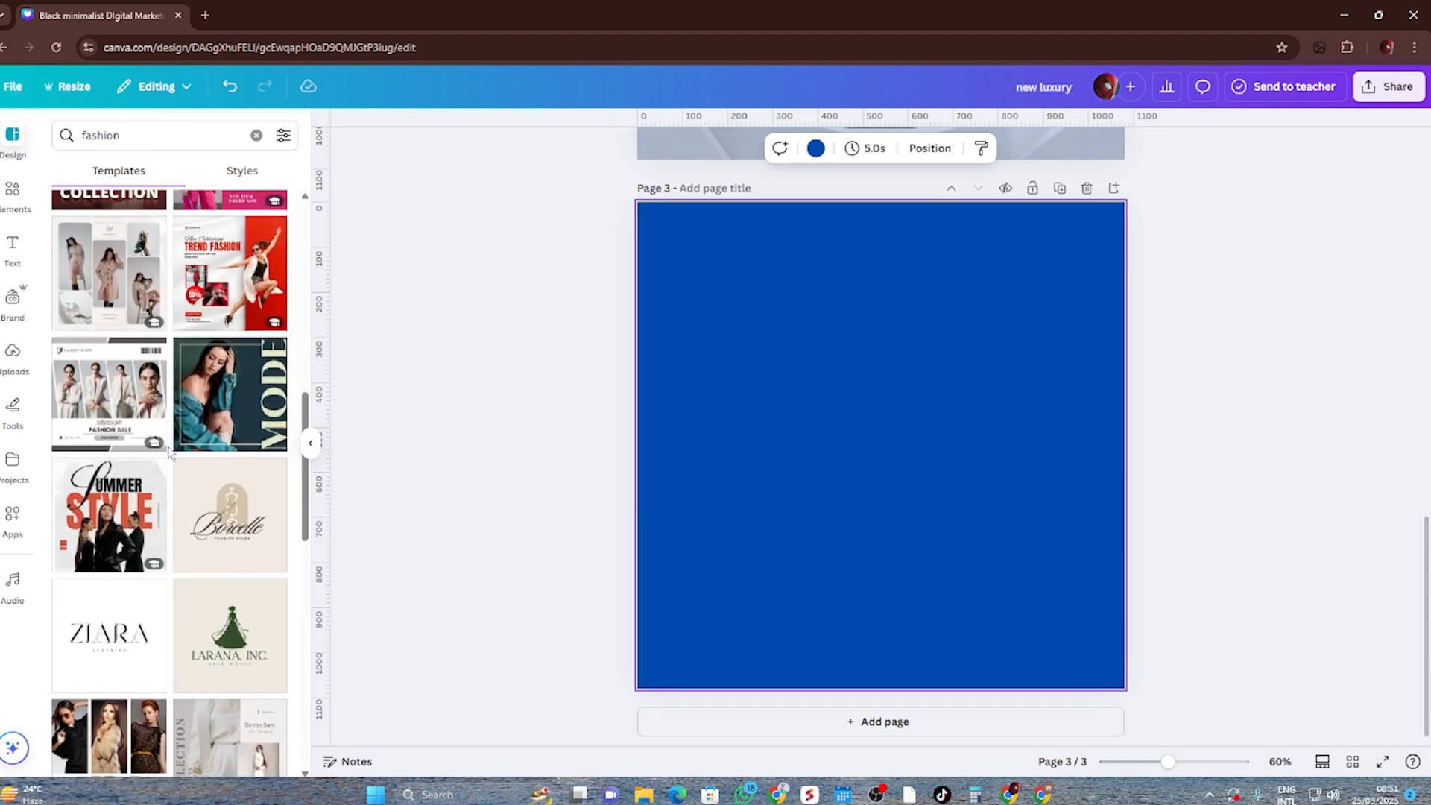
pyautogui.scroll(-2, 168, 452)
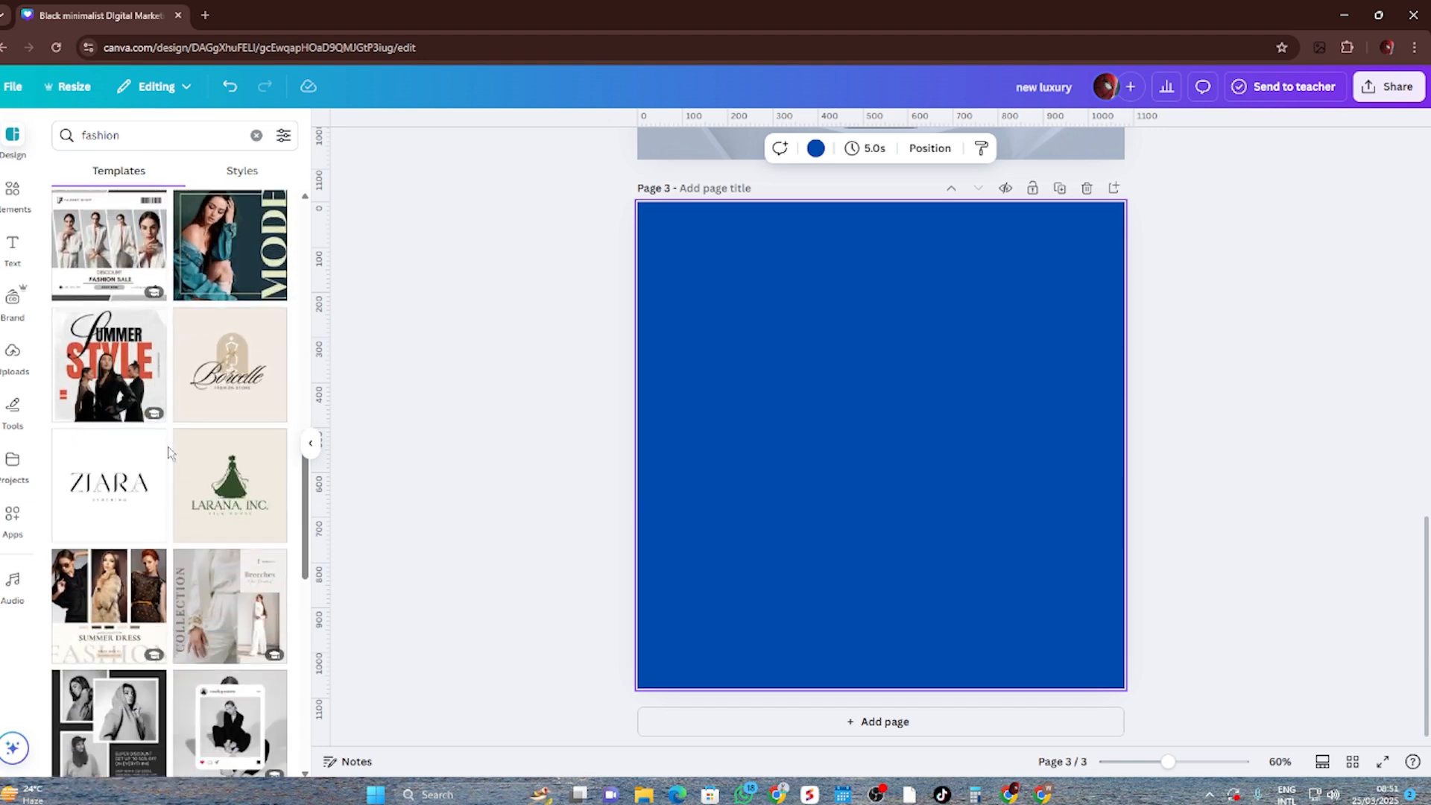
pyautogui.scroll(-5, 168, 452)
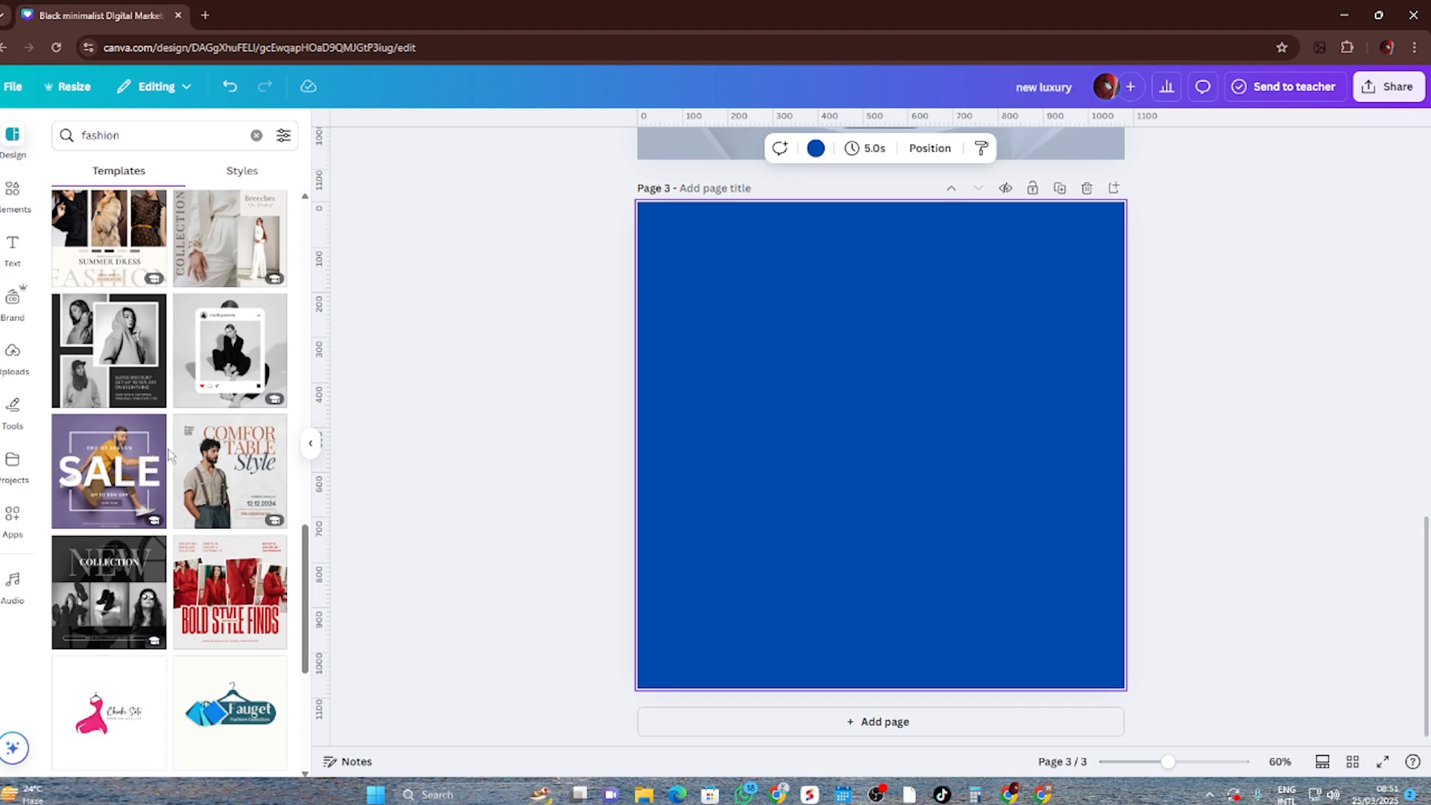
pyautogui.click(149, 423)
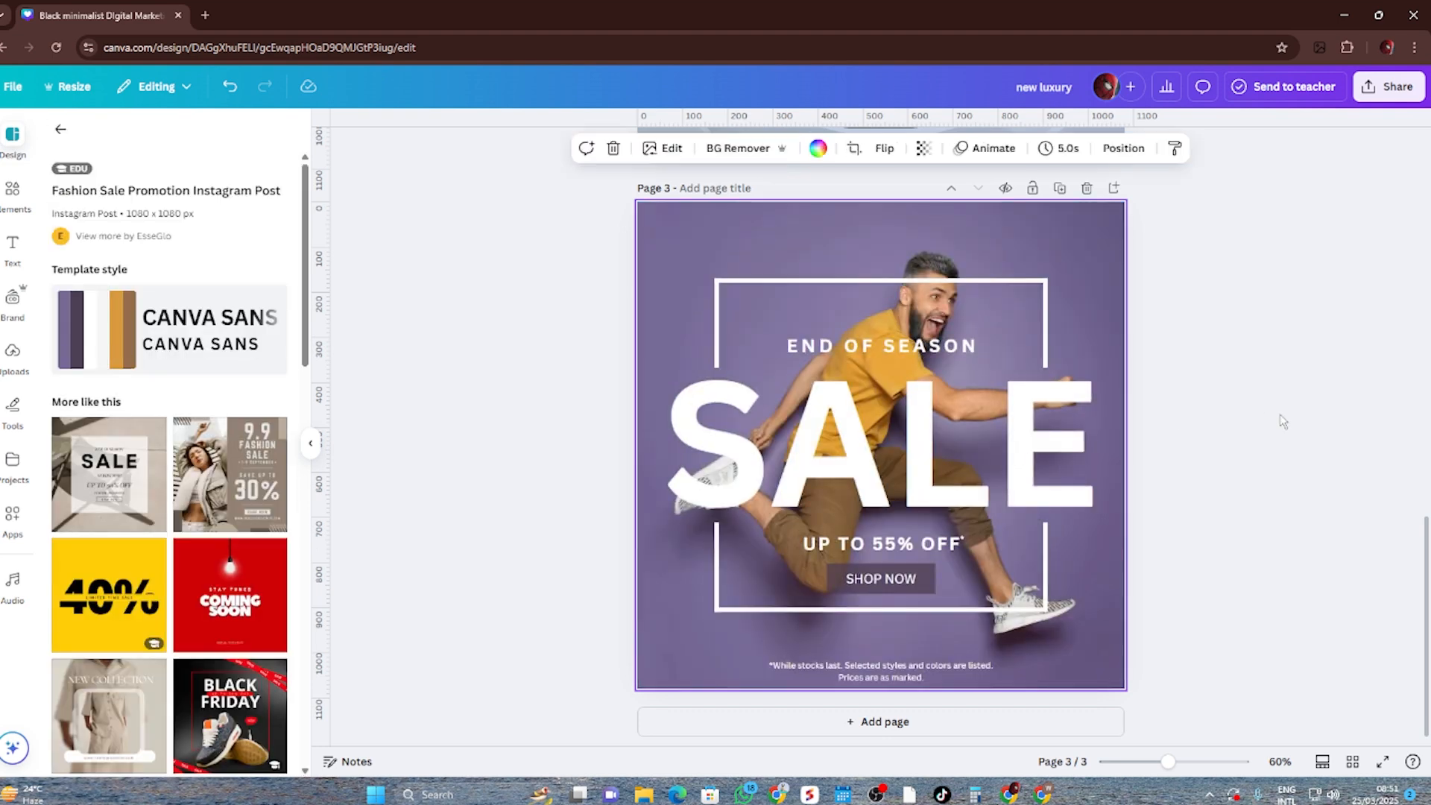
# Step: Try recoloring the overlay shape covering page 3 with blue and near-black #100F0D
pyautogui.click(1034, 231)
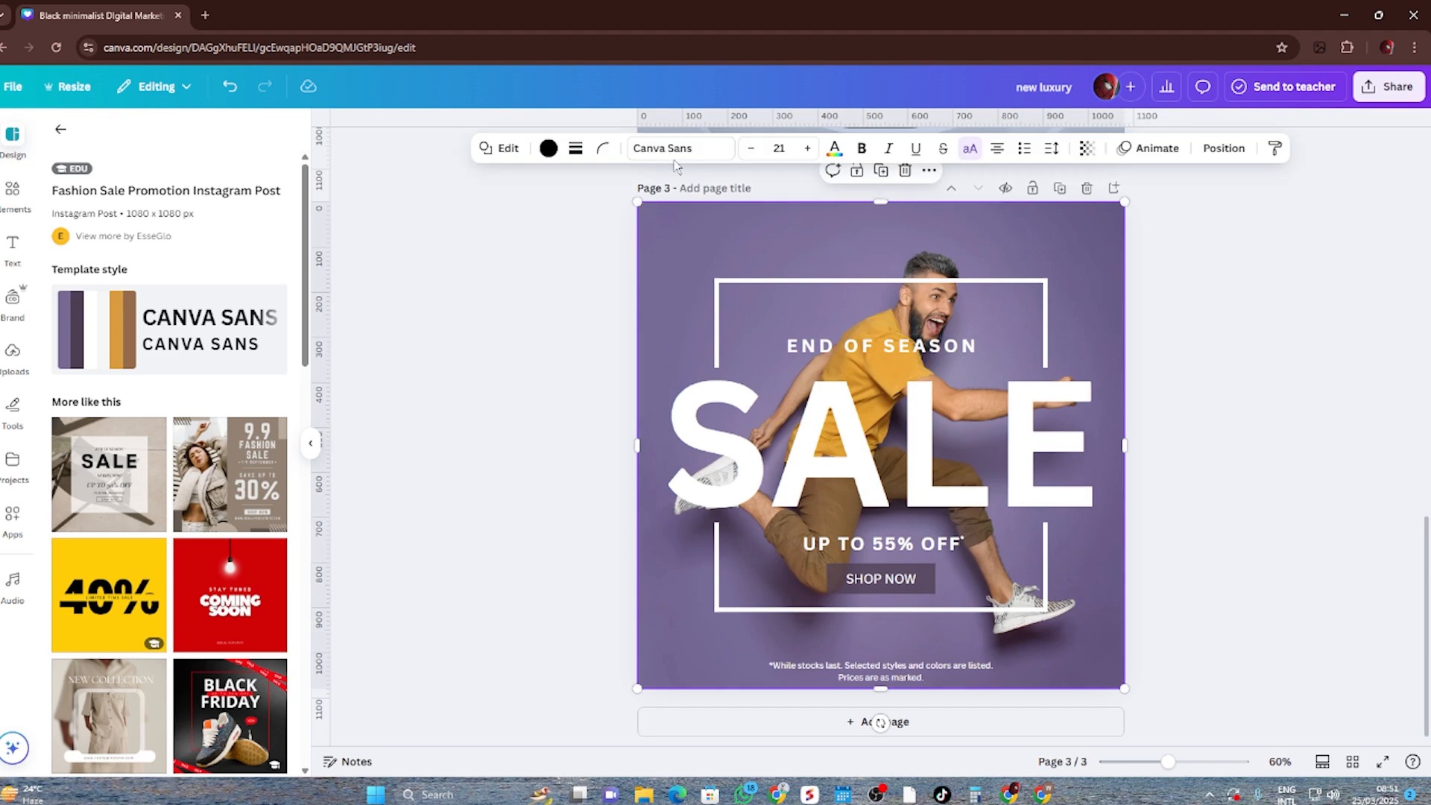
pyautogui.click(548, 149)
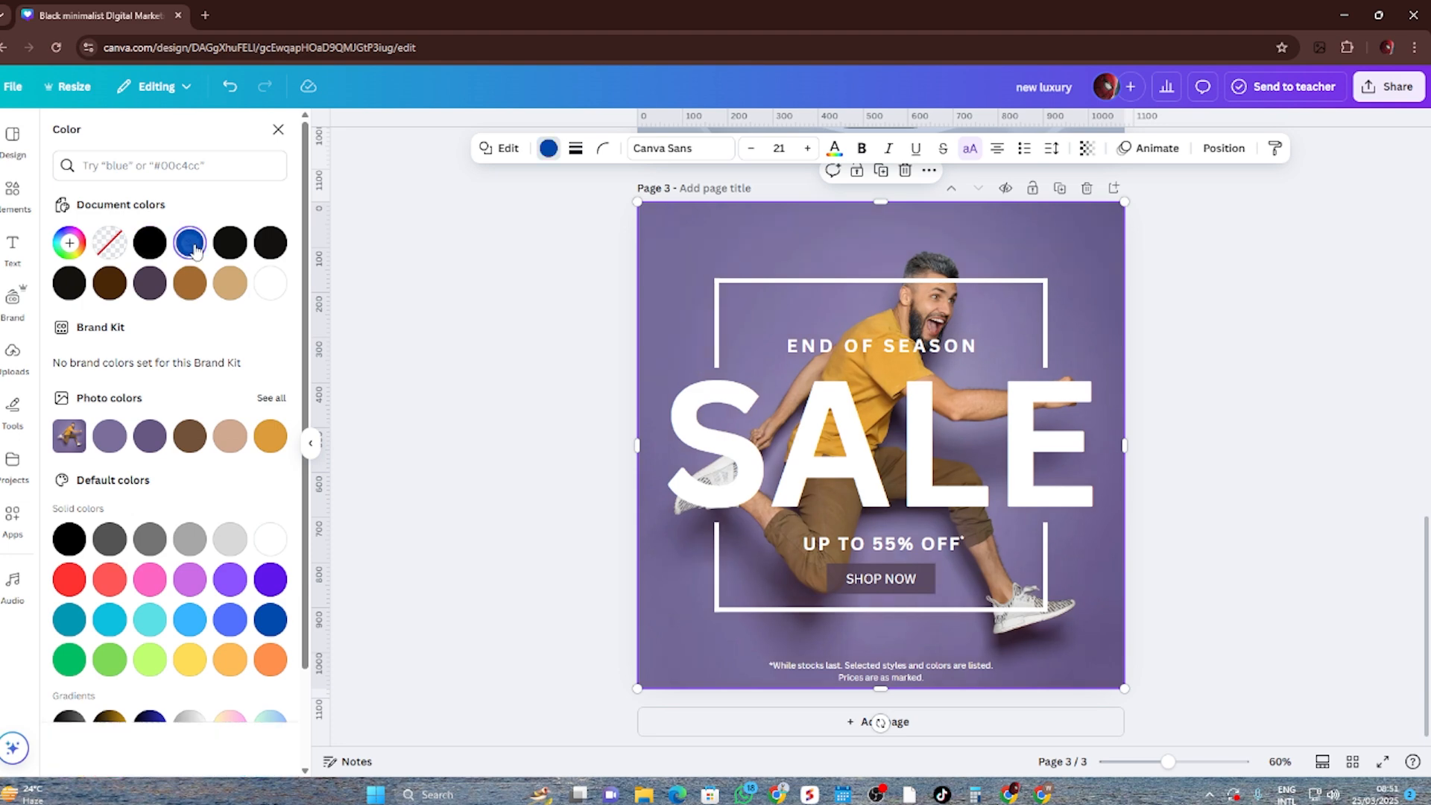
pyautogui.click(230, 242)
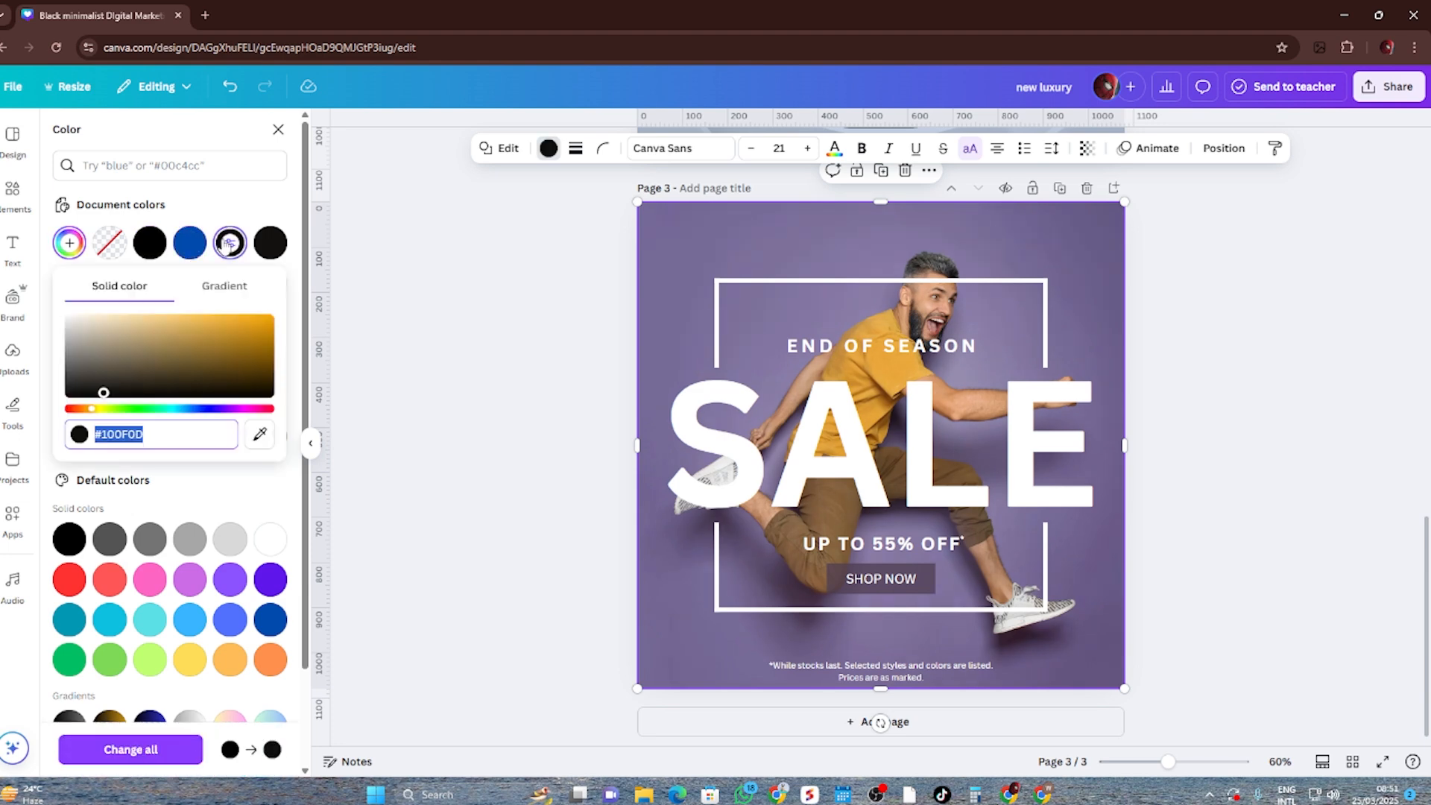
pyautogui.click(404, 285)
pyautogui.click(1093, 274)
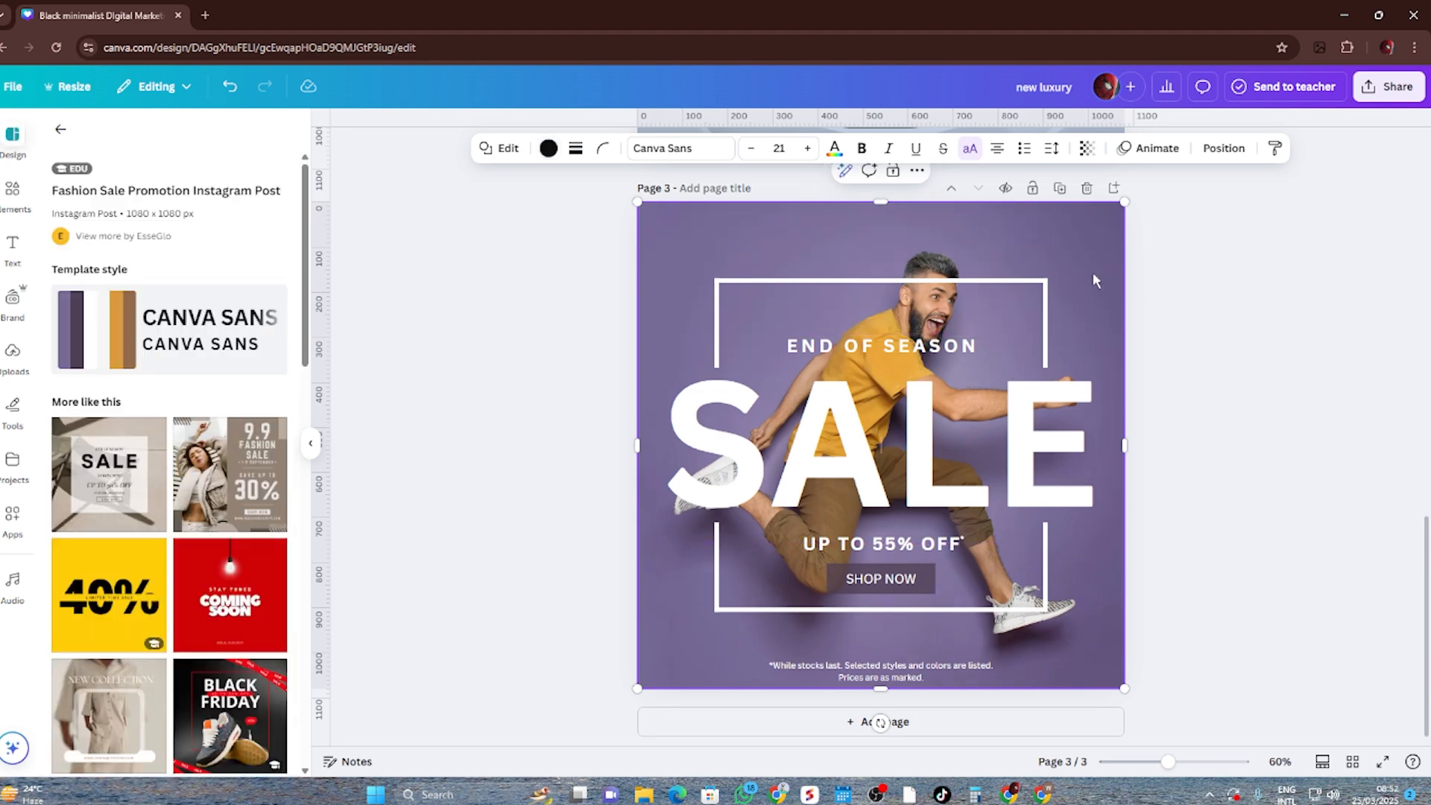
pyautogui.click(1234, 317)
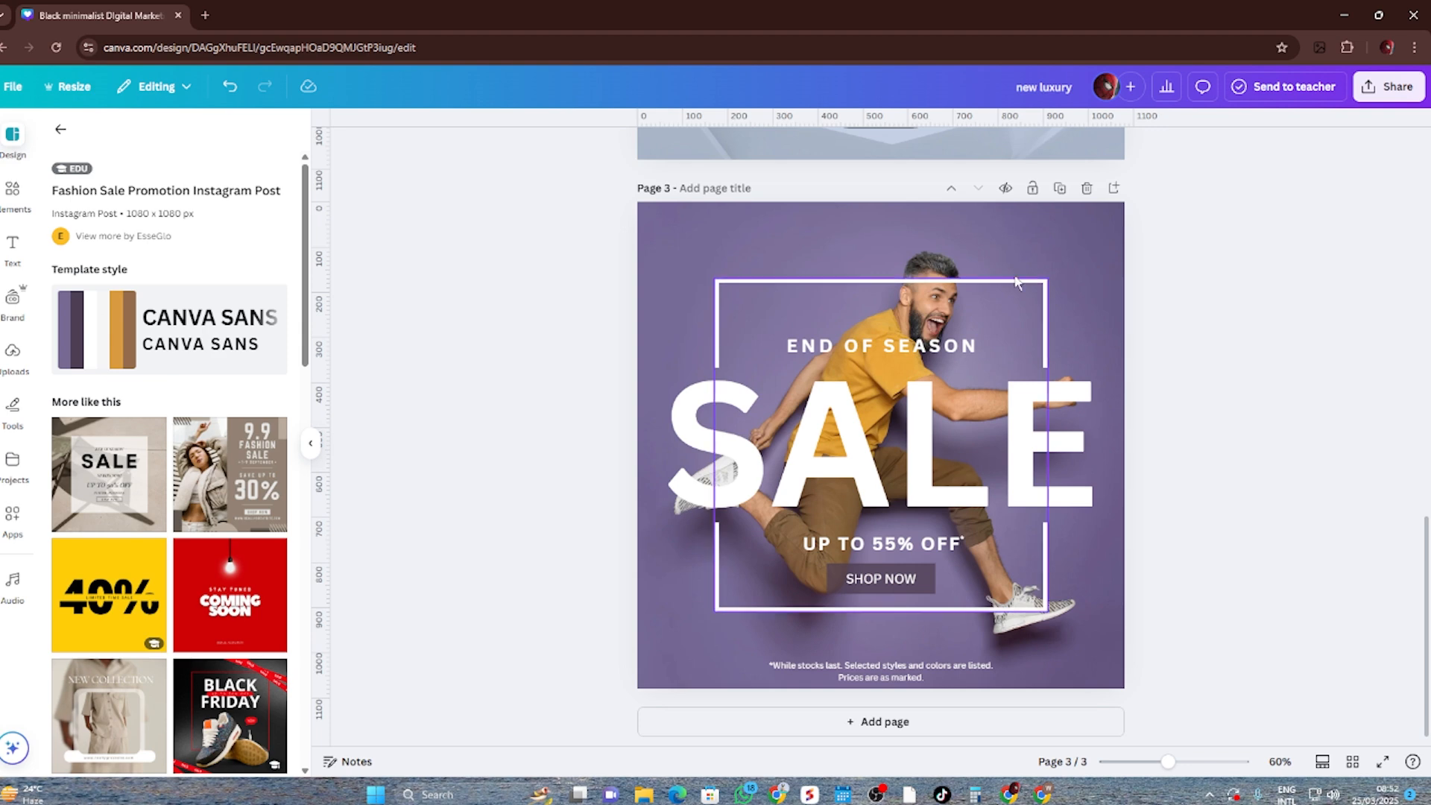
# Step: Try shifting the overlay shape off the purple photo on page 3 and bring it back over the page
pyautogui.click(1056, 249)
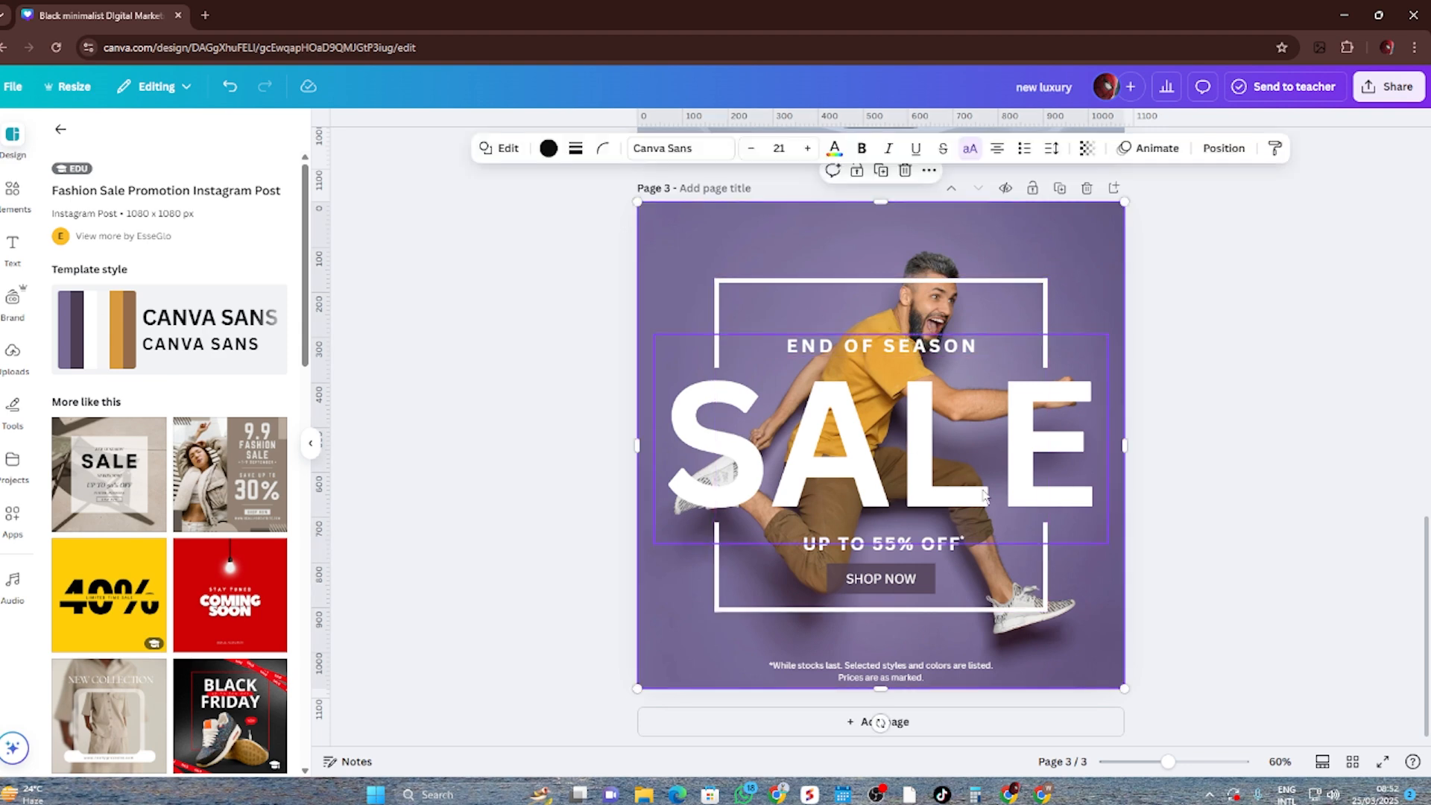
pyautogui.click(1072, 605)
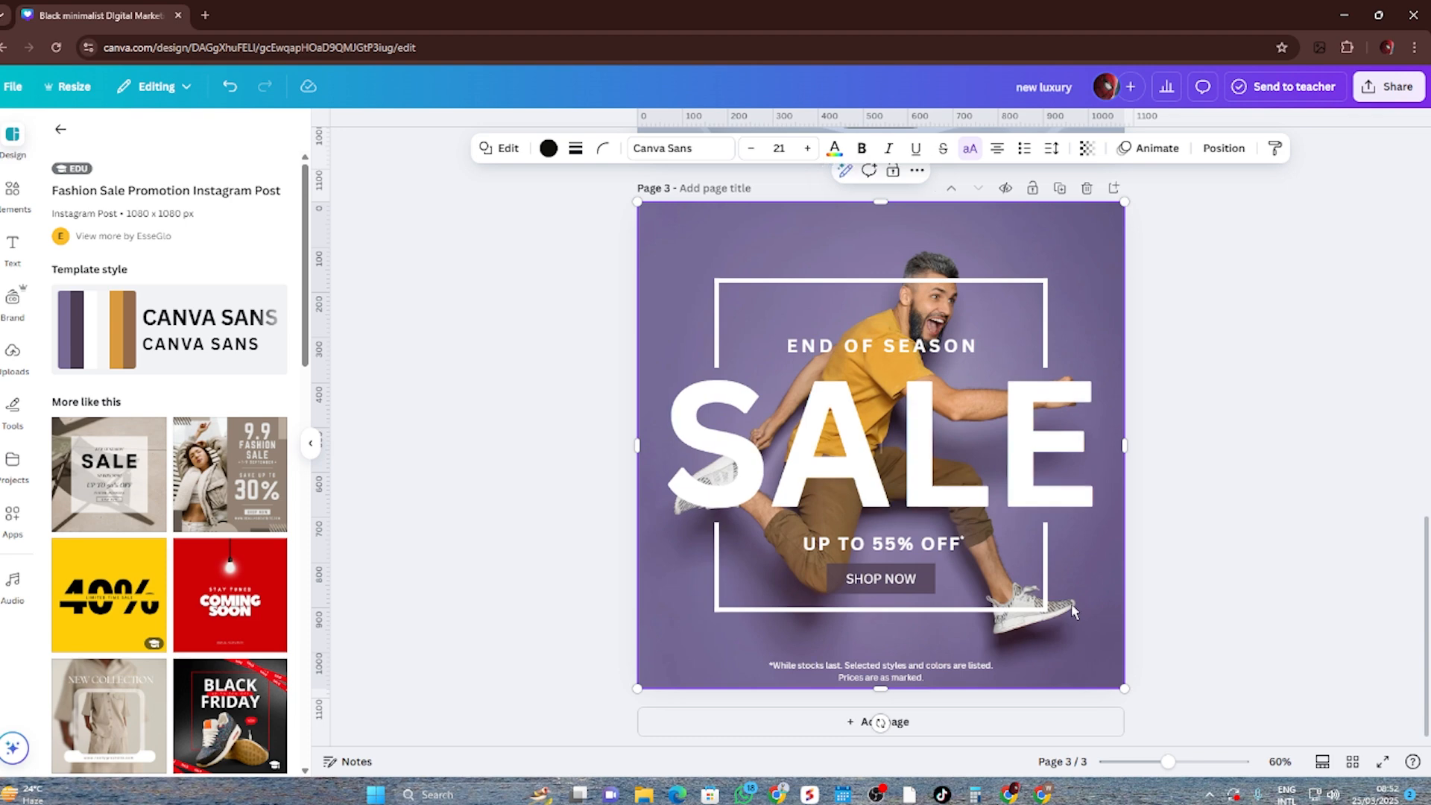
pyautogui.moveTo(946, 266); pyautogui.dragTo(701, 237)
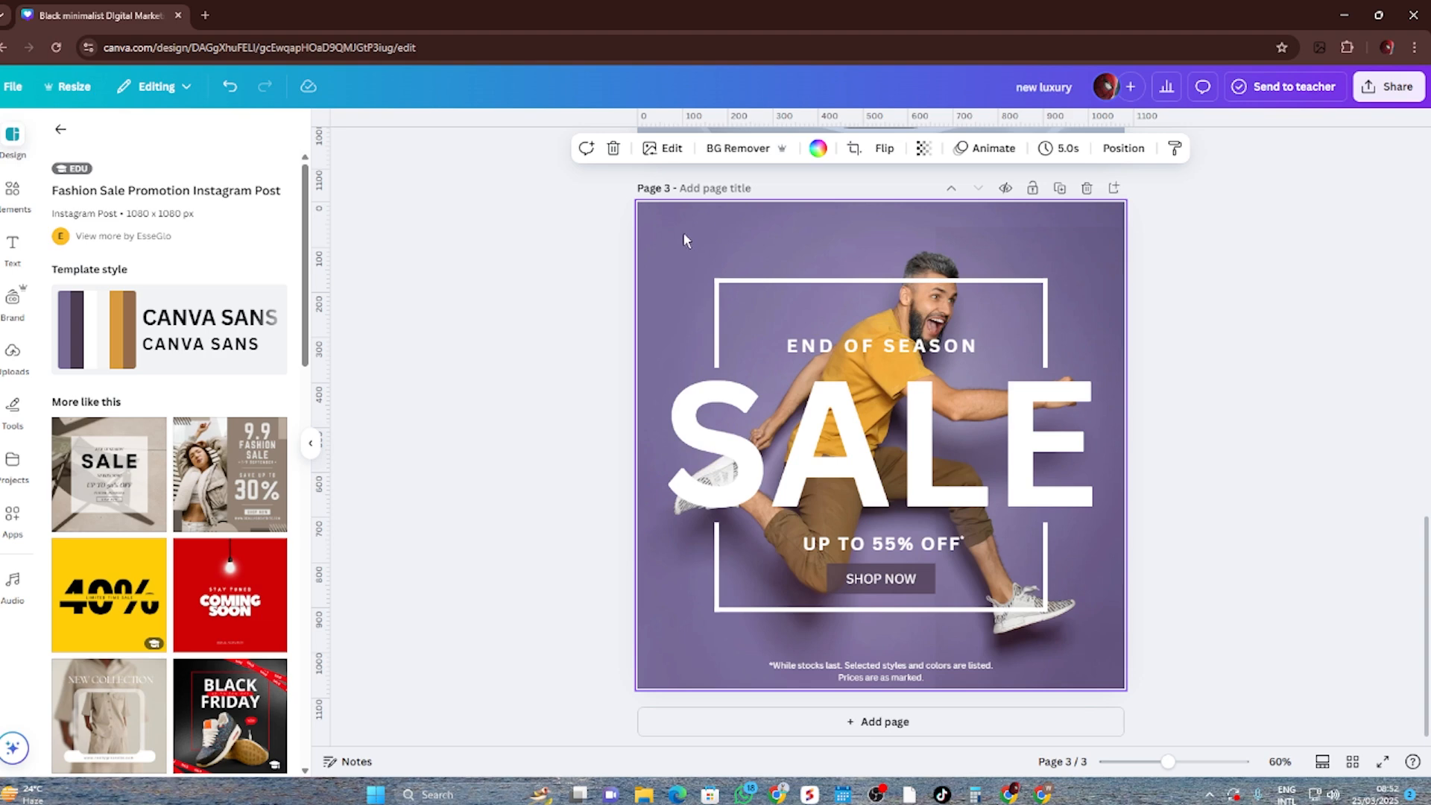
pyautogui.moveTo(1158, 300); pyautogui.dragTo(723, 270)
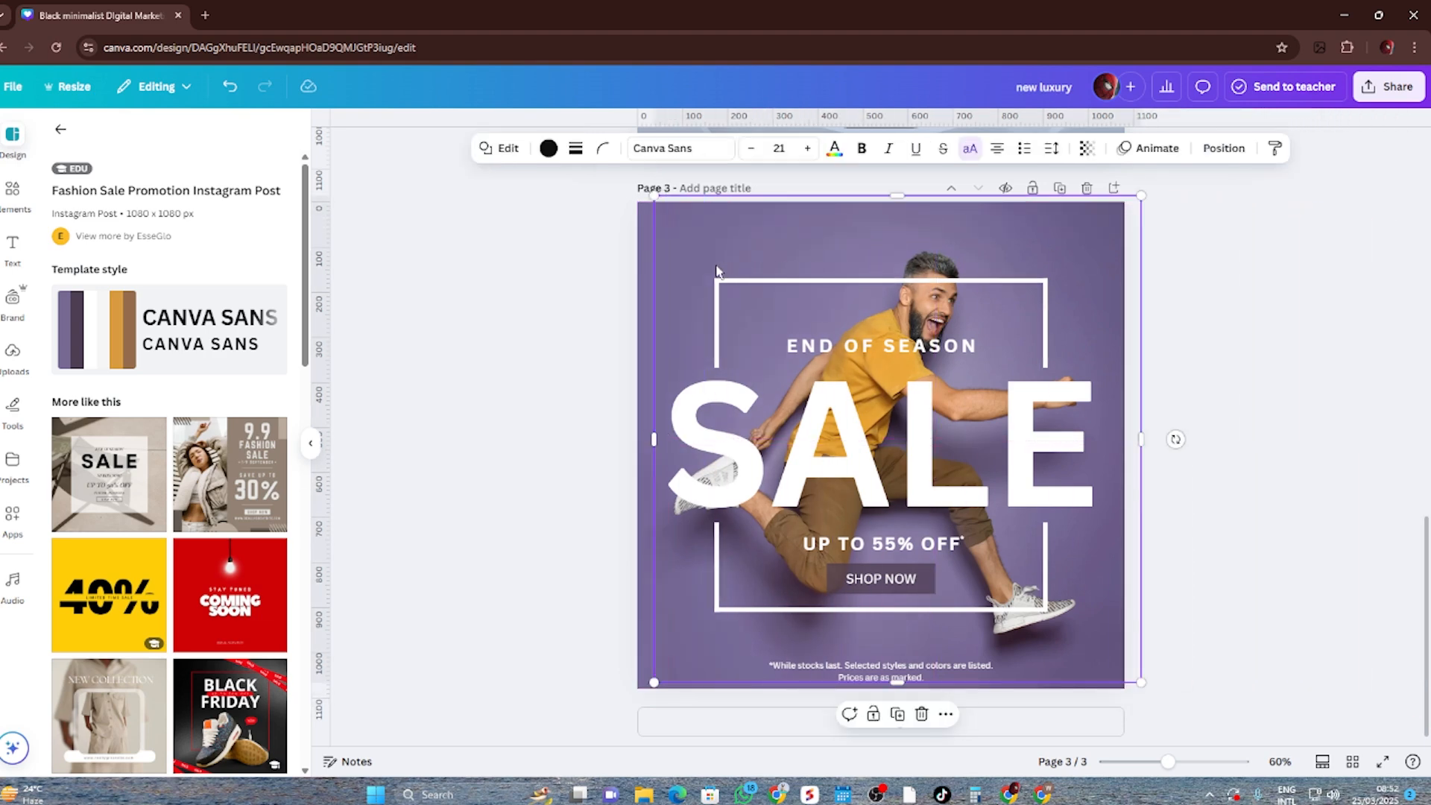
# Step: Set the transparency of the overlay shape covering page 3 to 0
pyautogui.click(1086, 149)
pyautogui.moveTo(1014, 211); pyautogui.dragTo(978, 218)
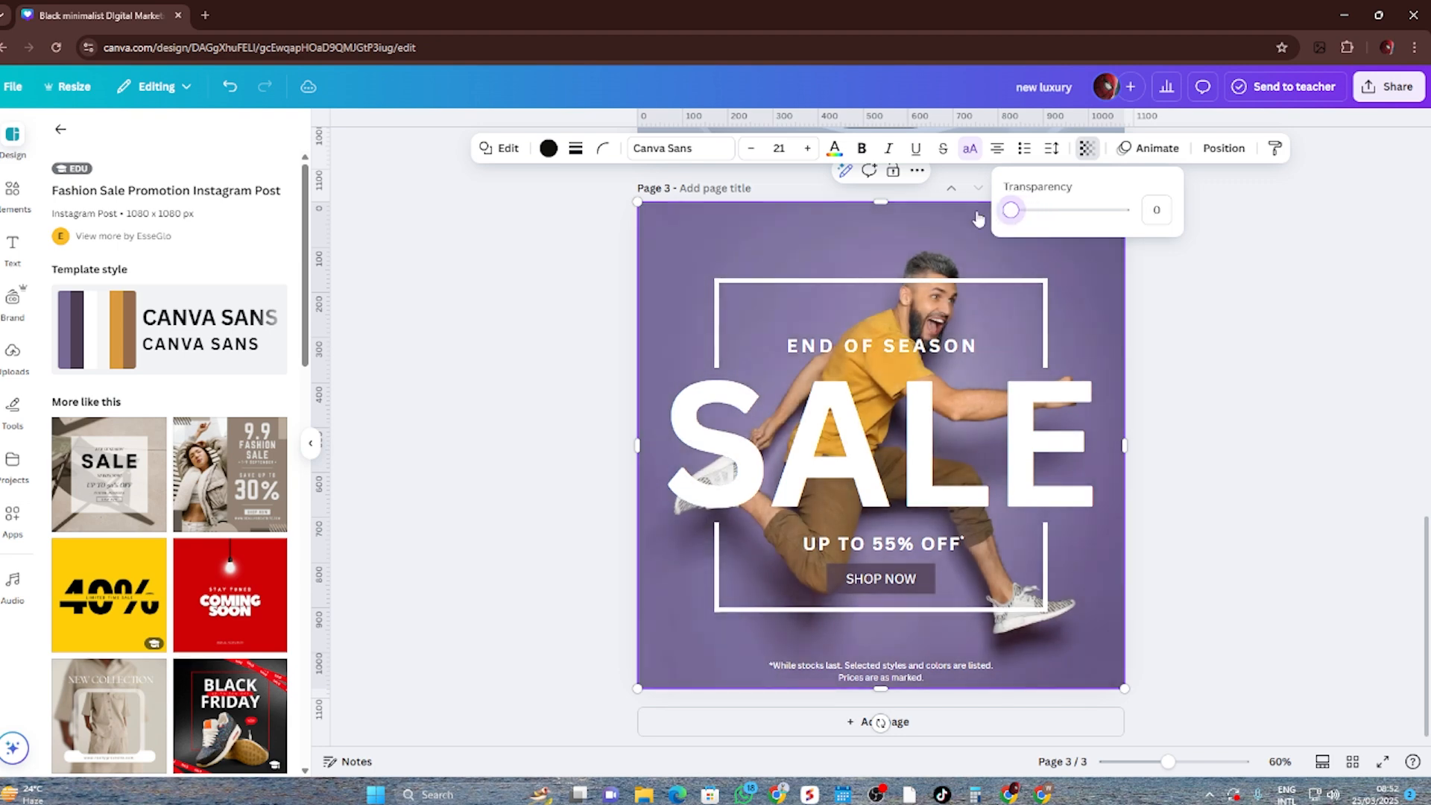
pyautogui.click(1222, 332)
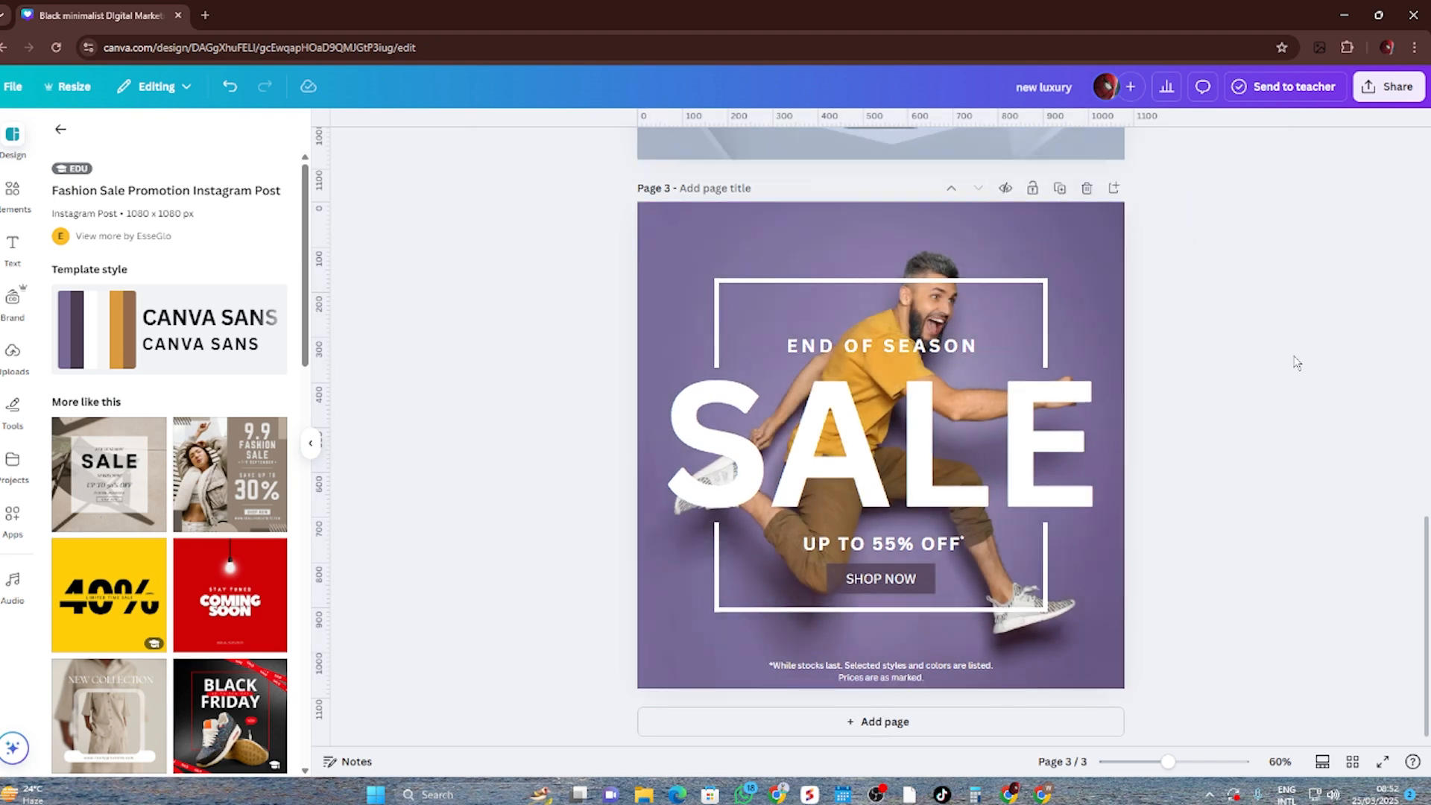
# Step: Try blue, black, purple and orange on the SALE heading, and return its text color to white
pyautogui.click(915, 443)
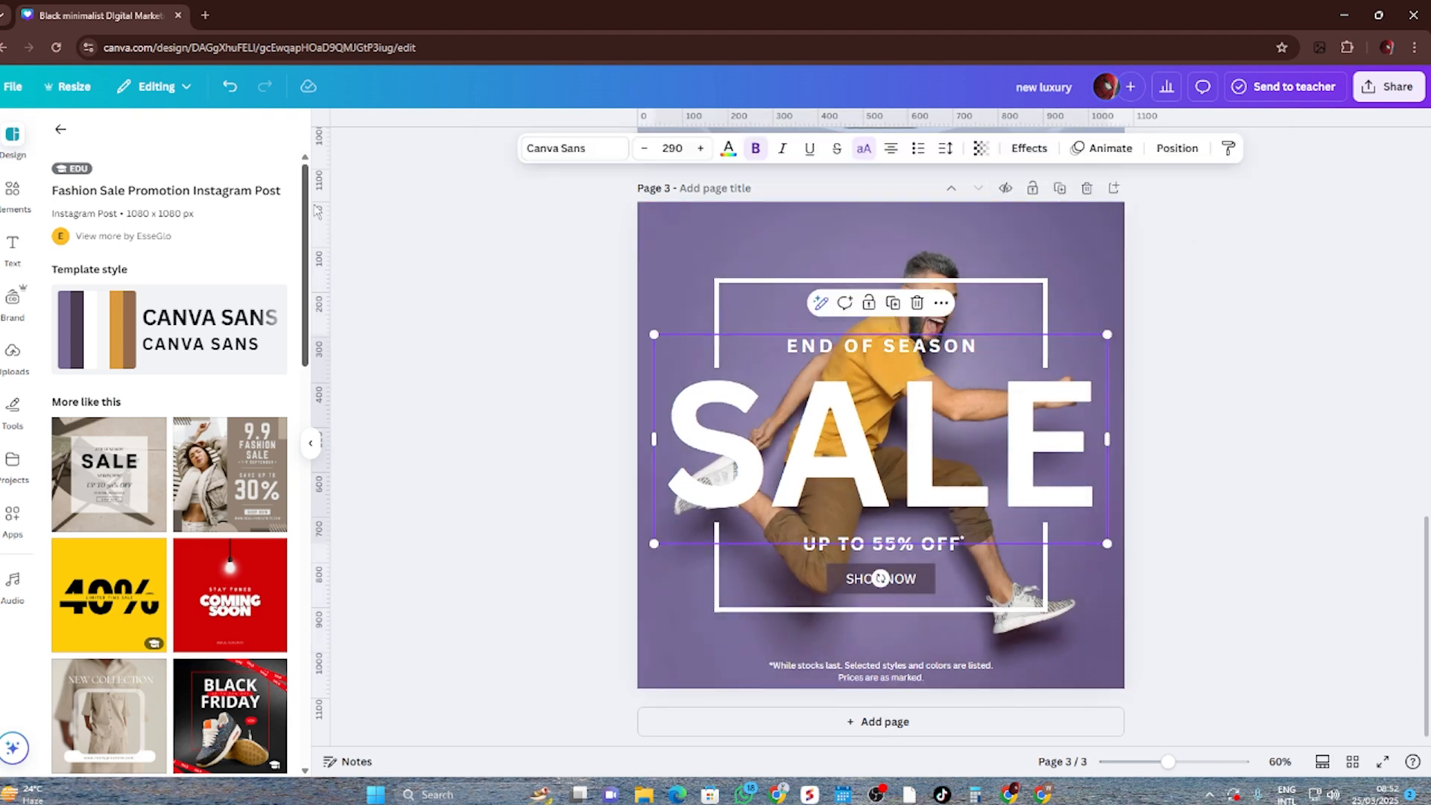
pyautogui.click(728, 148)
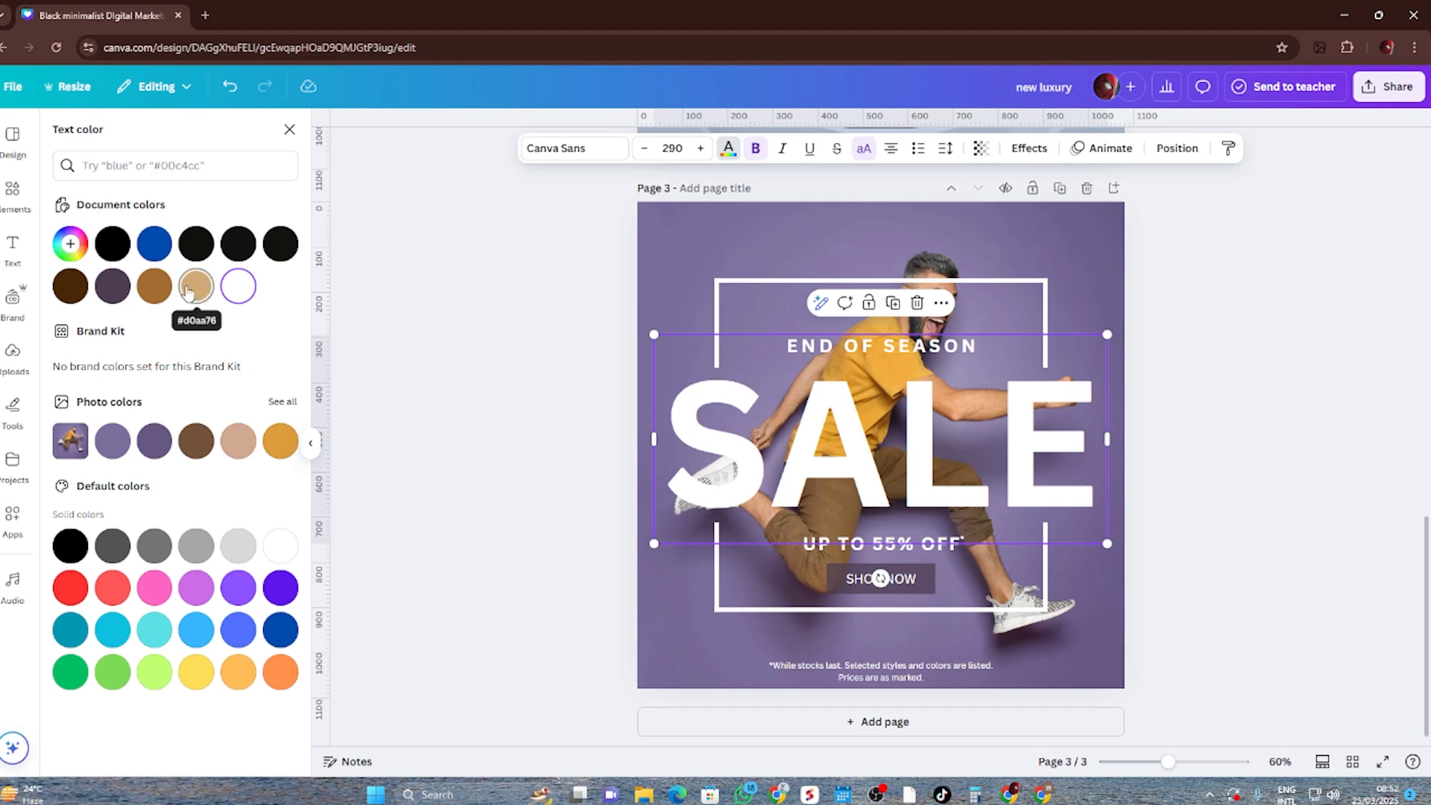
pyautogui.click(154, 246)
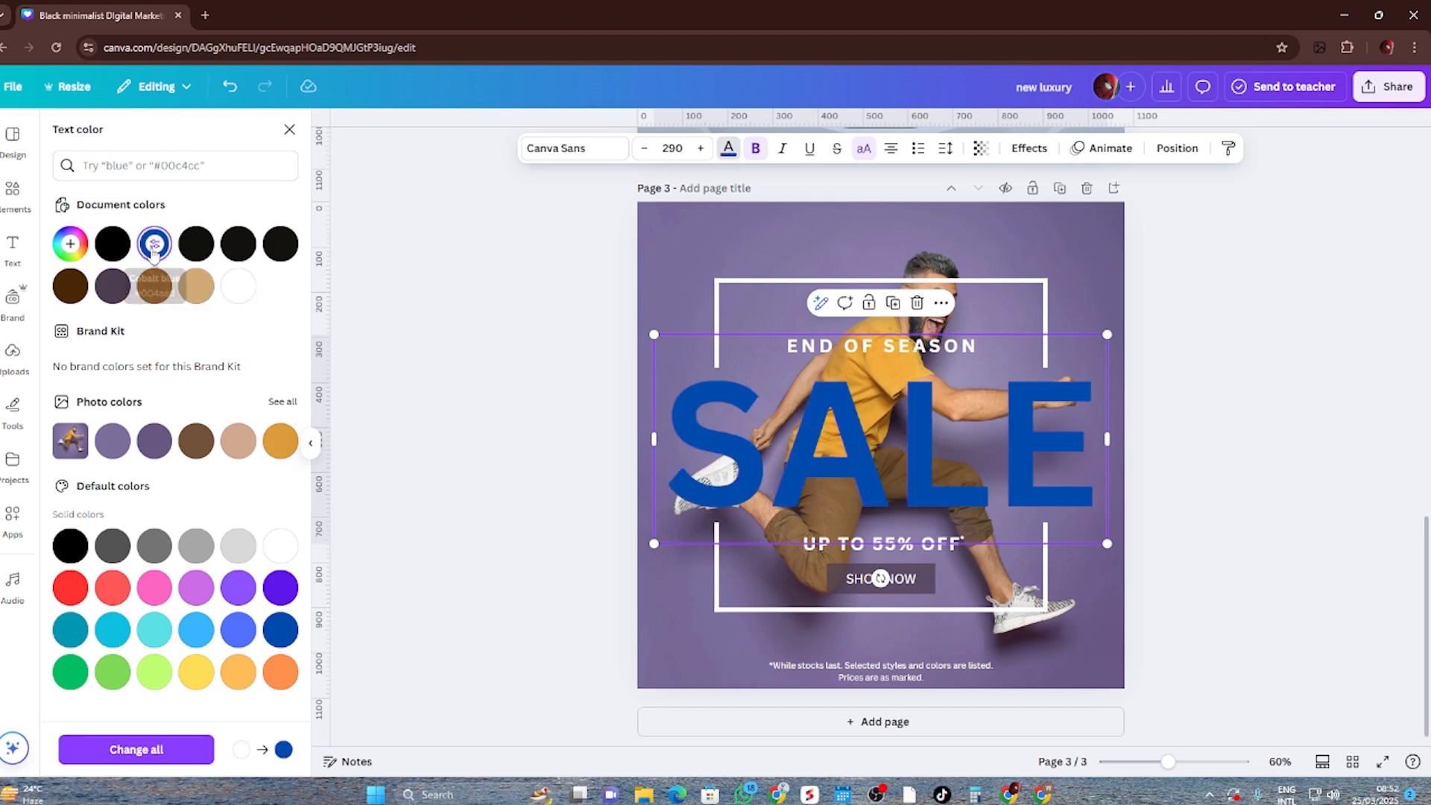
pyautogui.click(112, 243)
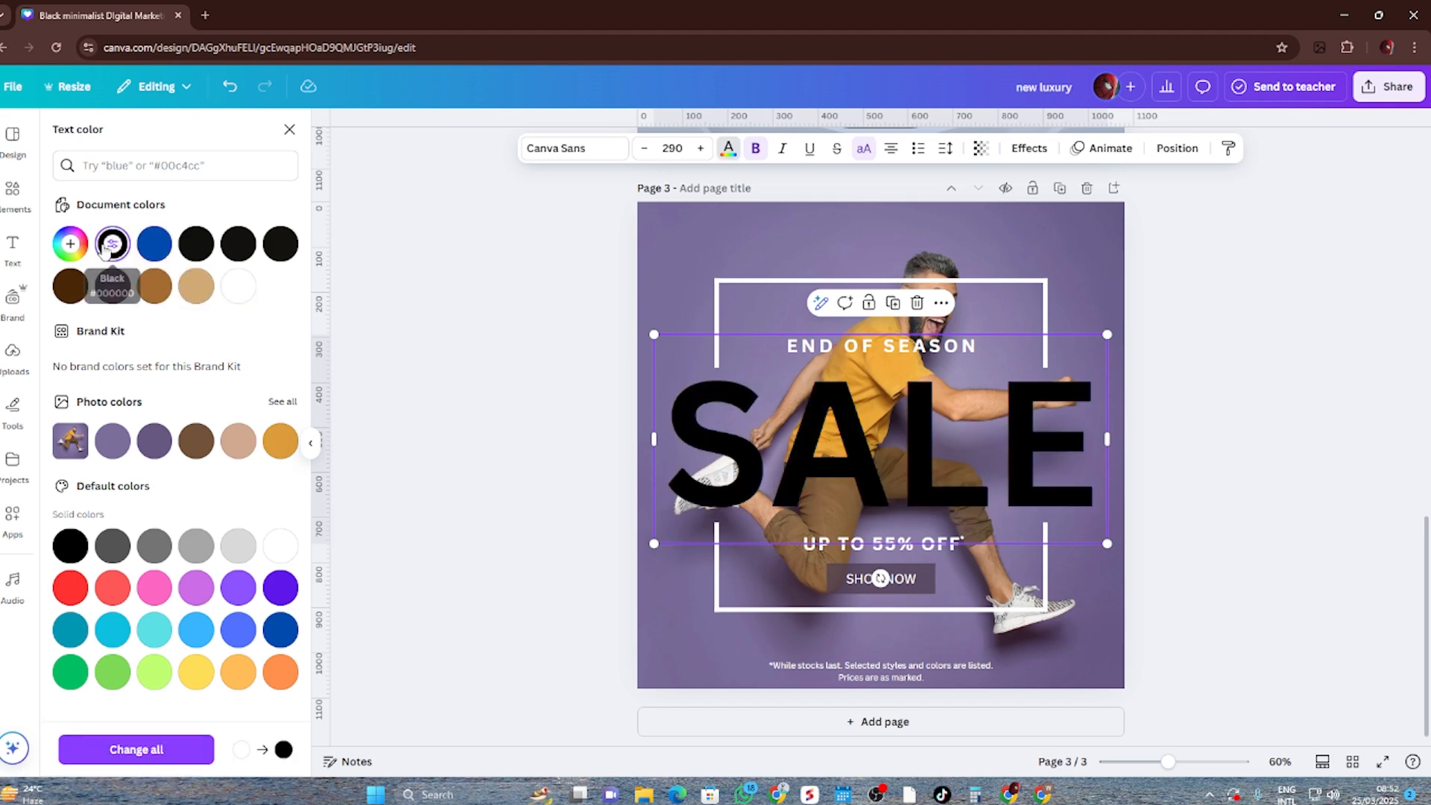
pyautogui.click(112, 440)
pyautogui.click(156, 444)
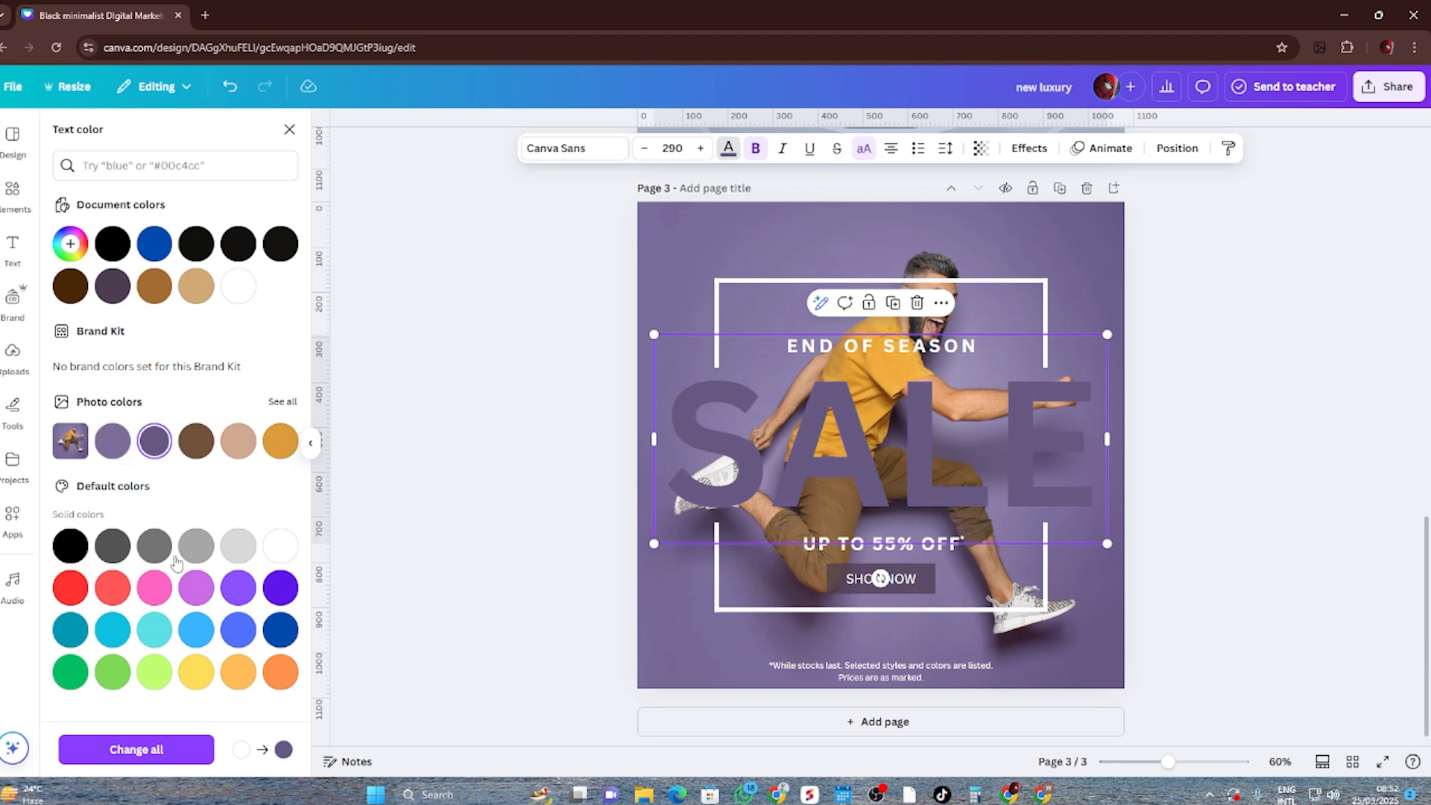
pyautogui.click(280, 671)
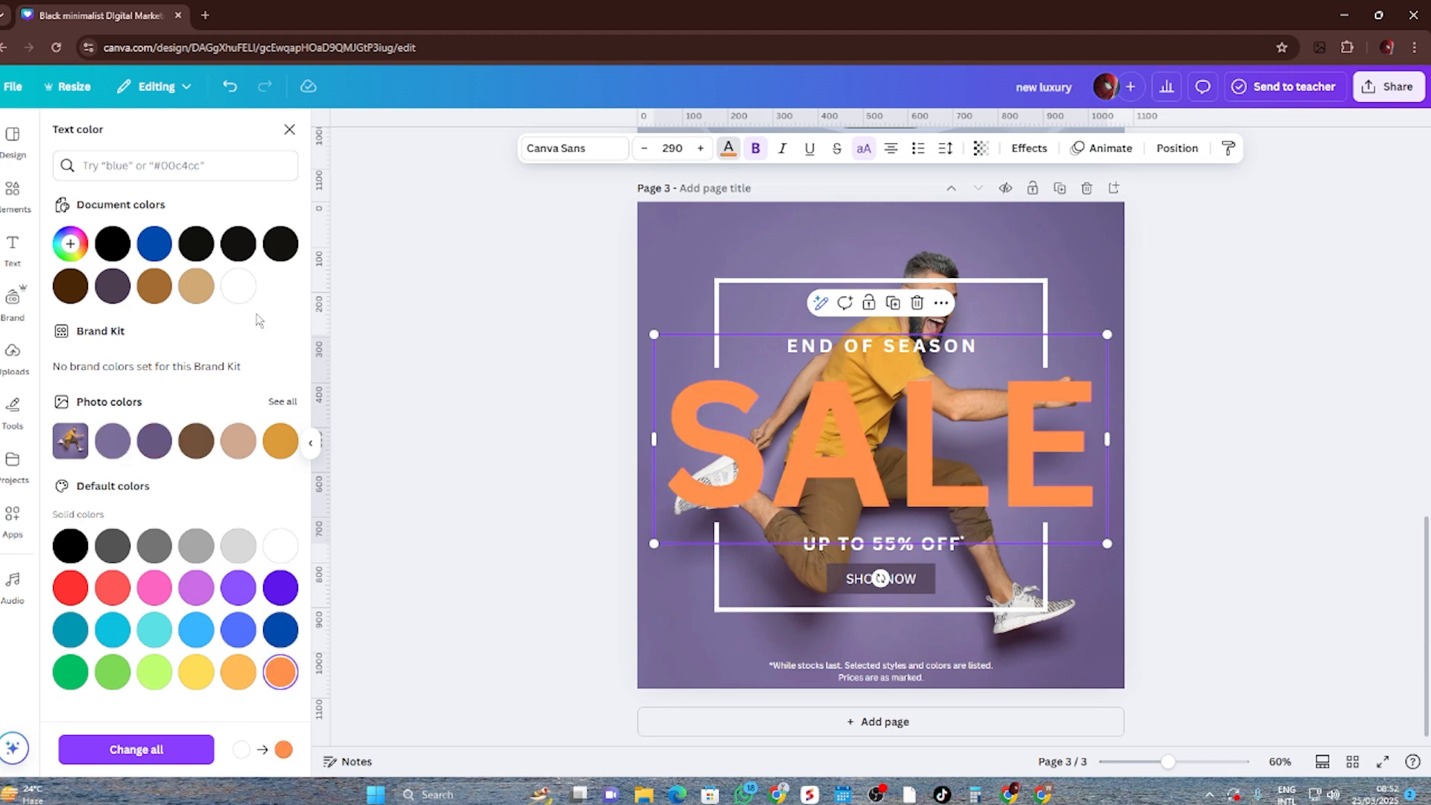
pyautogui.click(238, 285)
pyautogui.click(423, 372)
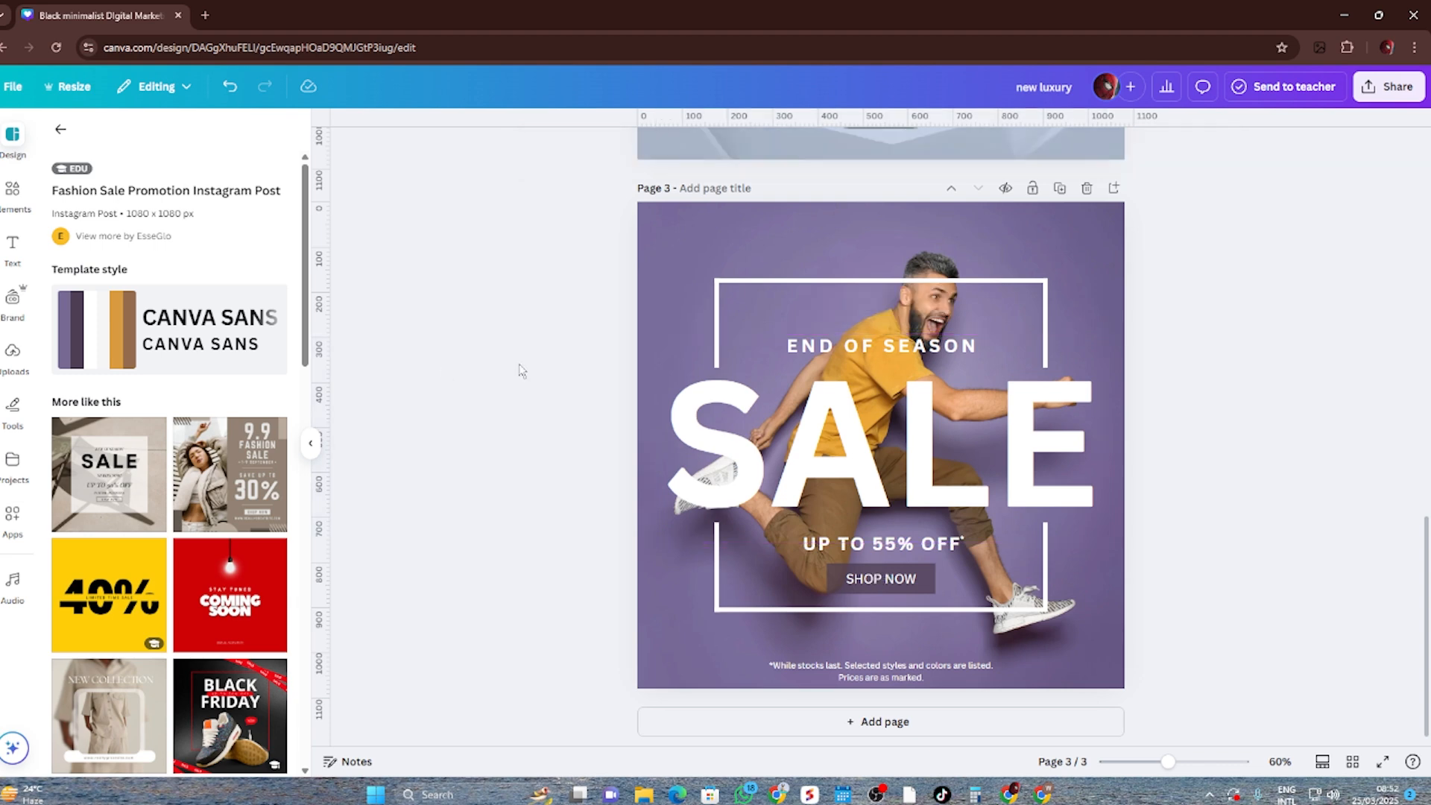
# Step: Change the text color of the END OF SEASON line to black #000000
pyautogui.click(897, 349)
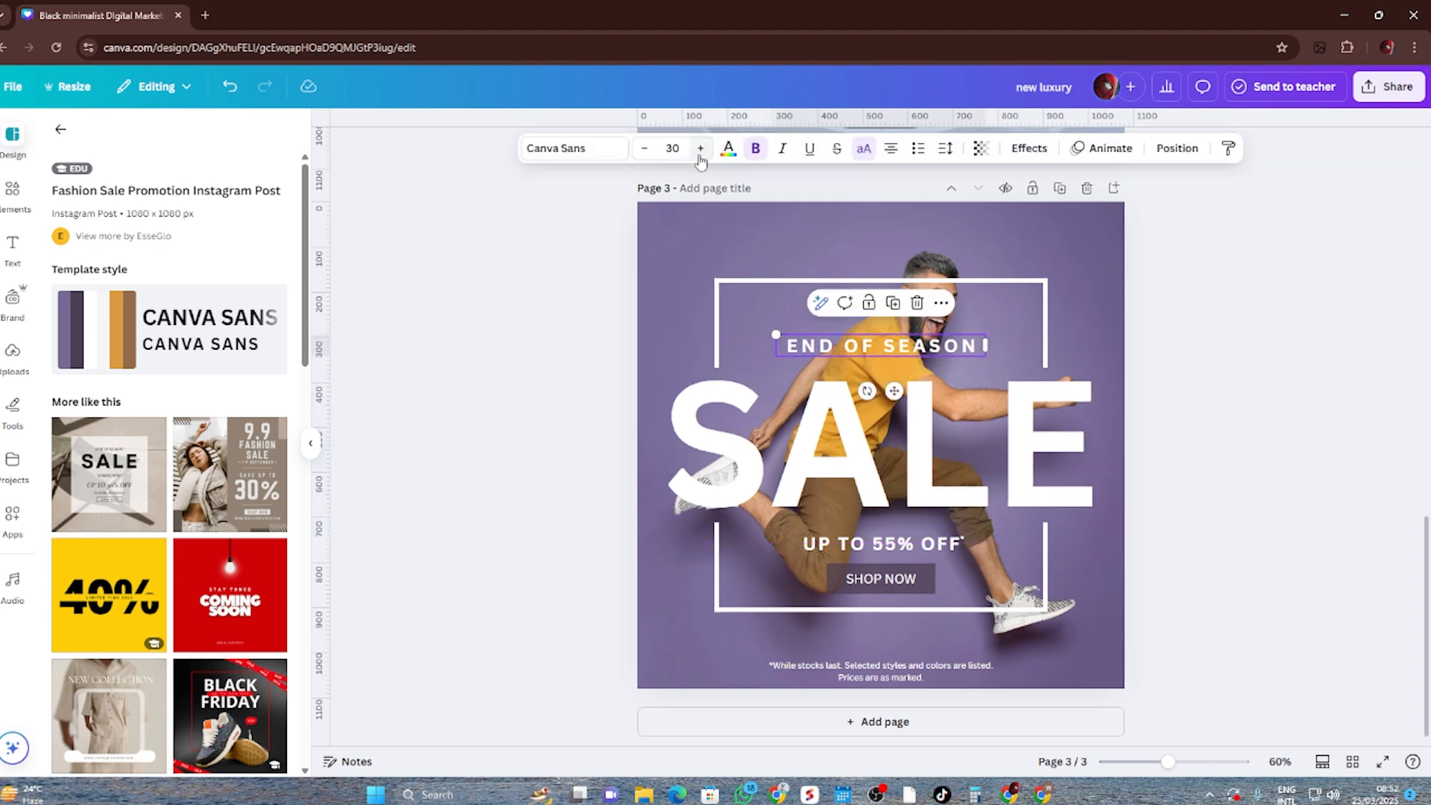
pyautogui.click(728, 148)
pyautogui.click(112, 243)
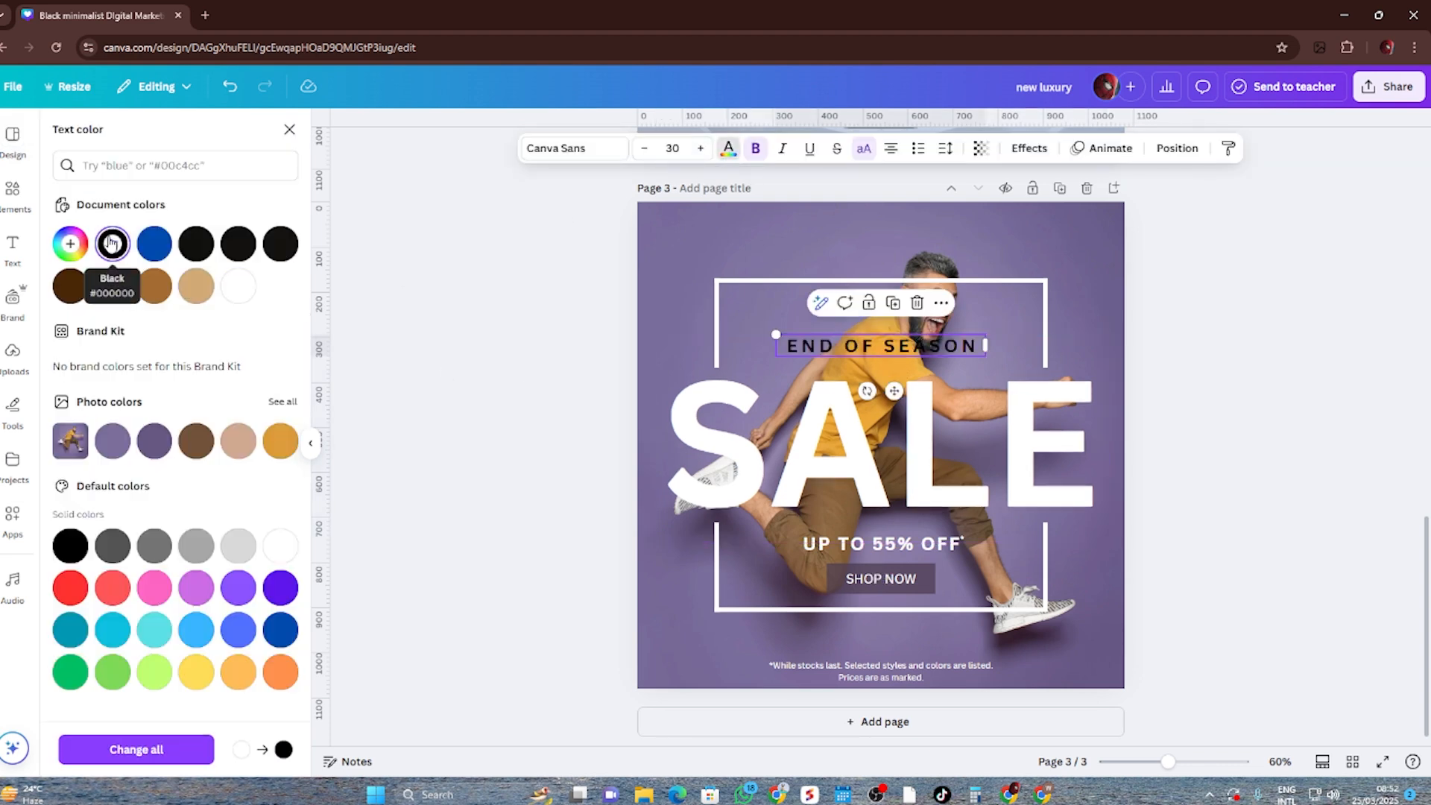
pyautogui.click(504, 320)
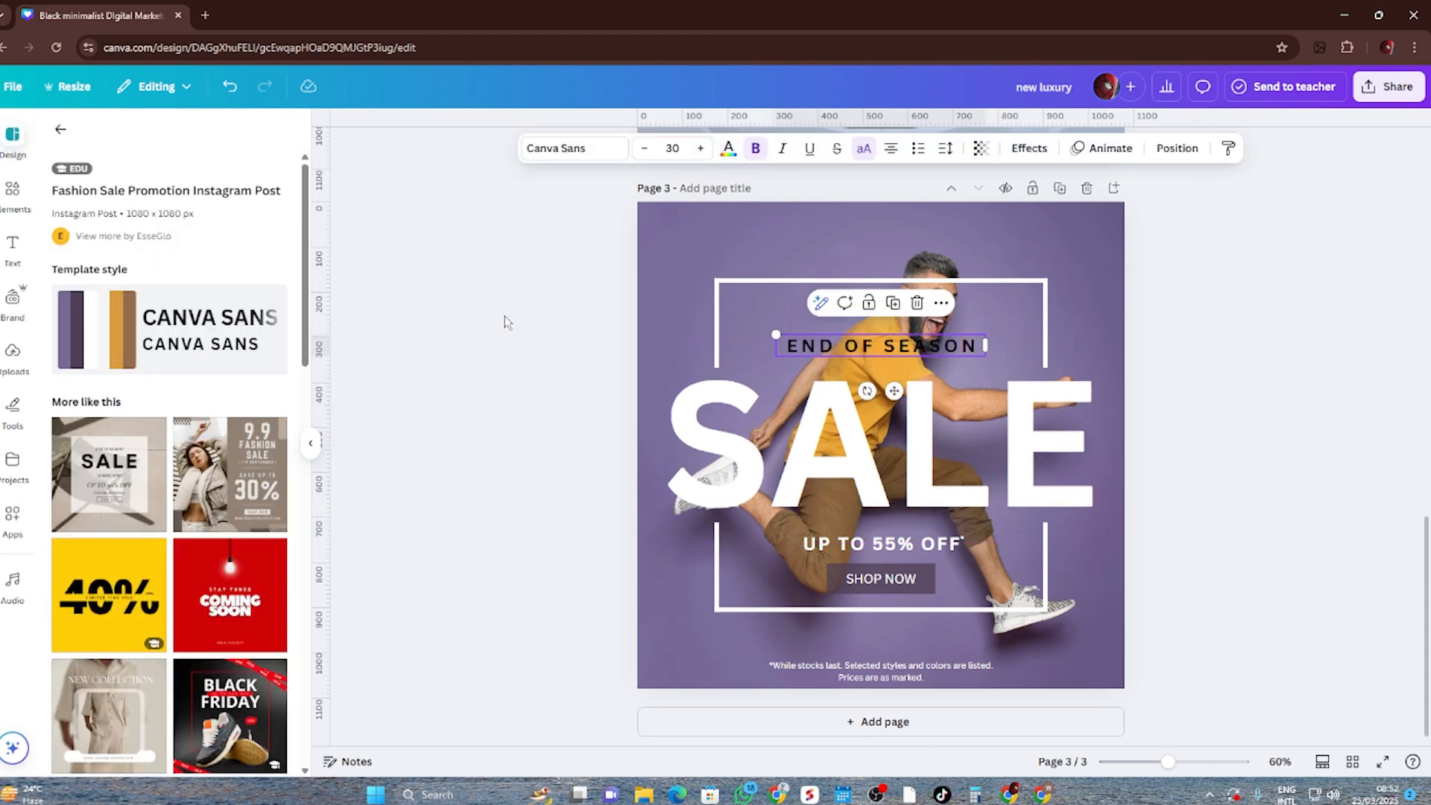
# Step: Move the UP TO 55% OFF text above the white frame, widen its text box and enlarge it to font size 44.6
pyautogui.click(903, 572)
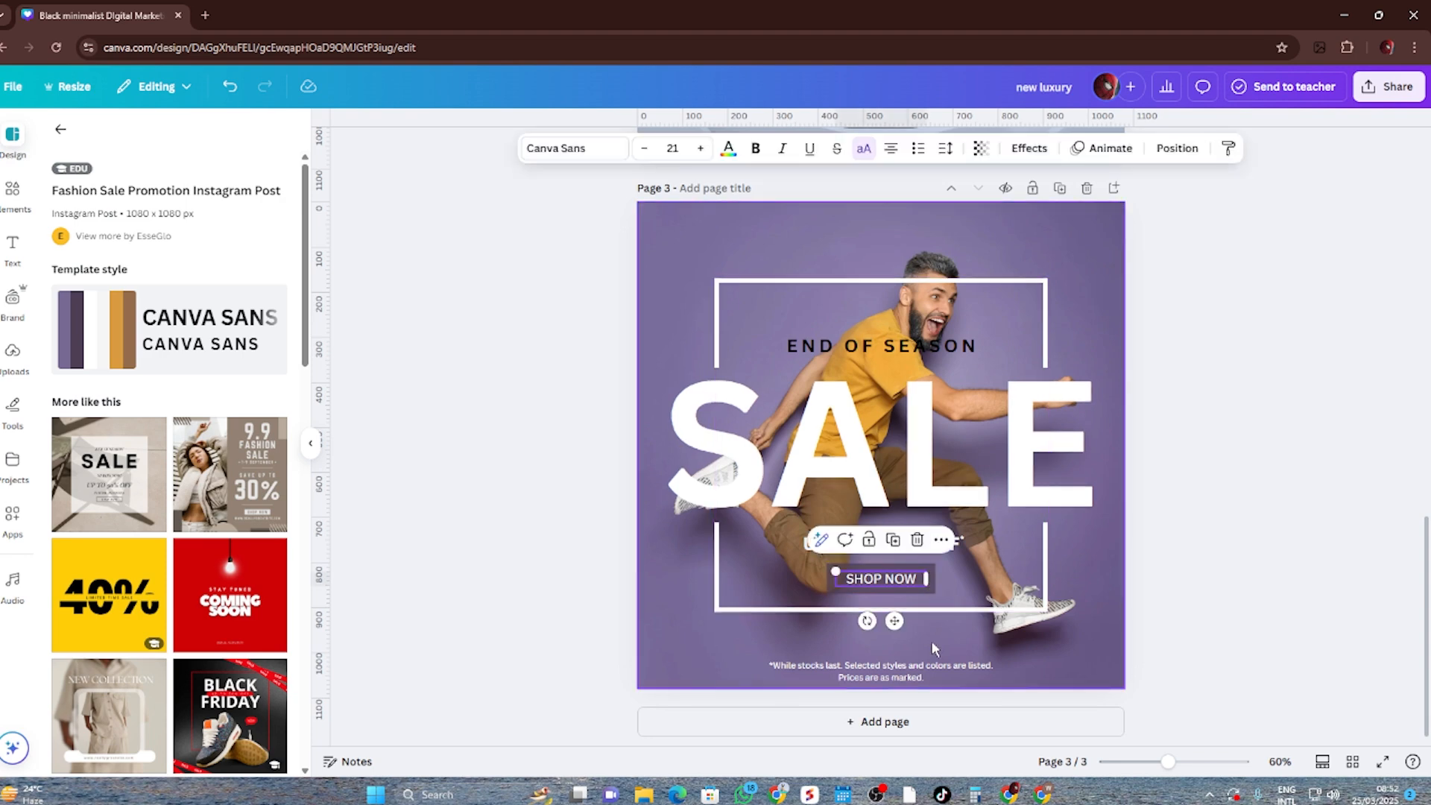
pyautogui.click(1267, 577)
pyautogui.click(895, 550)
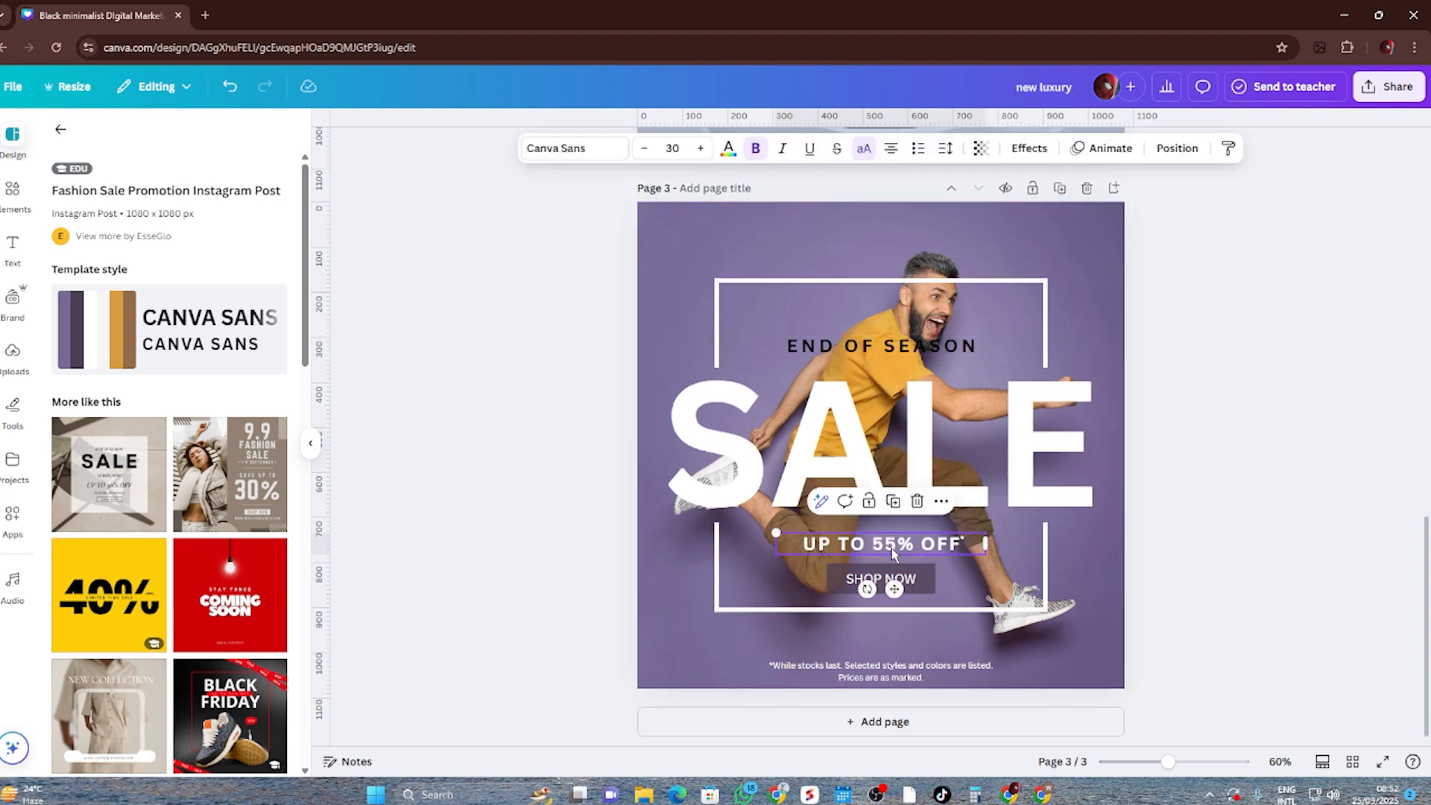
pyautogui.moveTo(895, 551); pyautogui.dragTo(896, 253)
pyautogui.doubleClick(896, 253)
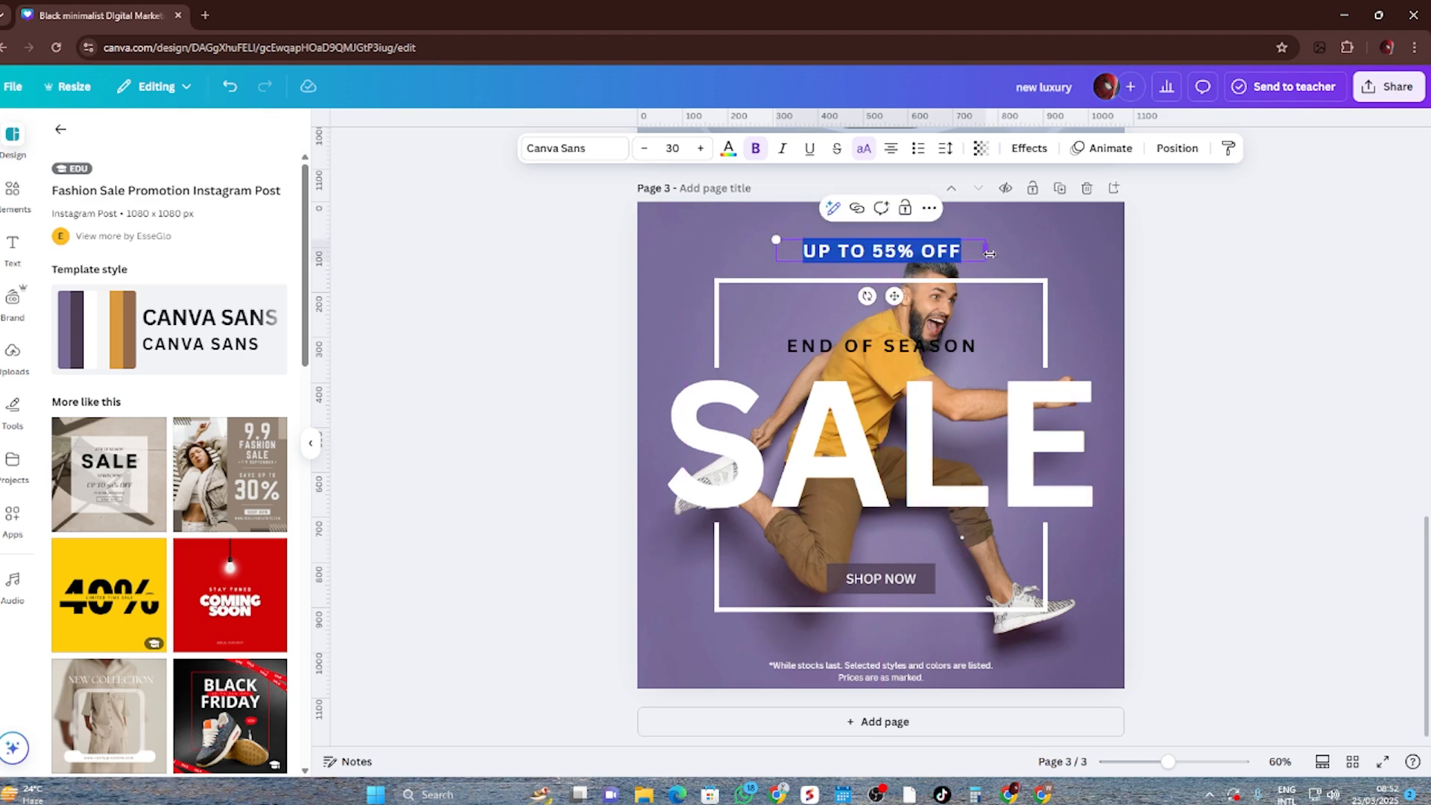
pyautogui.moveTo(990, 254); pyautogui.dragTo(1113, 257)
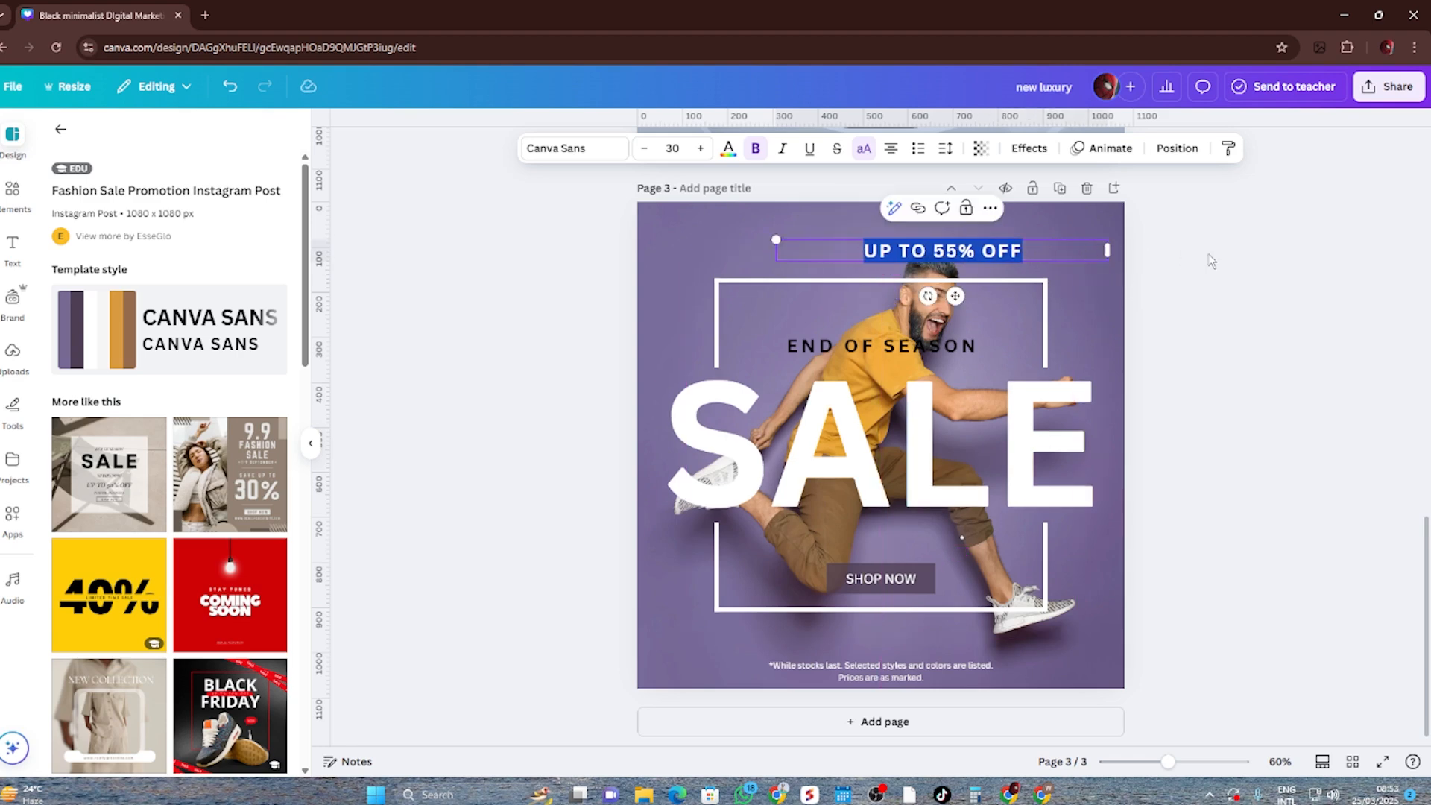
pyautogui.moveTo(772, 239); pyautogui.dragTo(614, 228)
pyautogui.click(1267, 331)
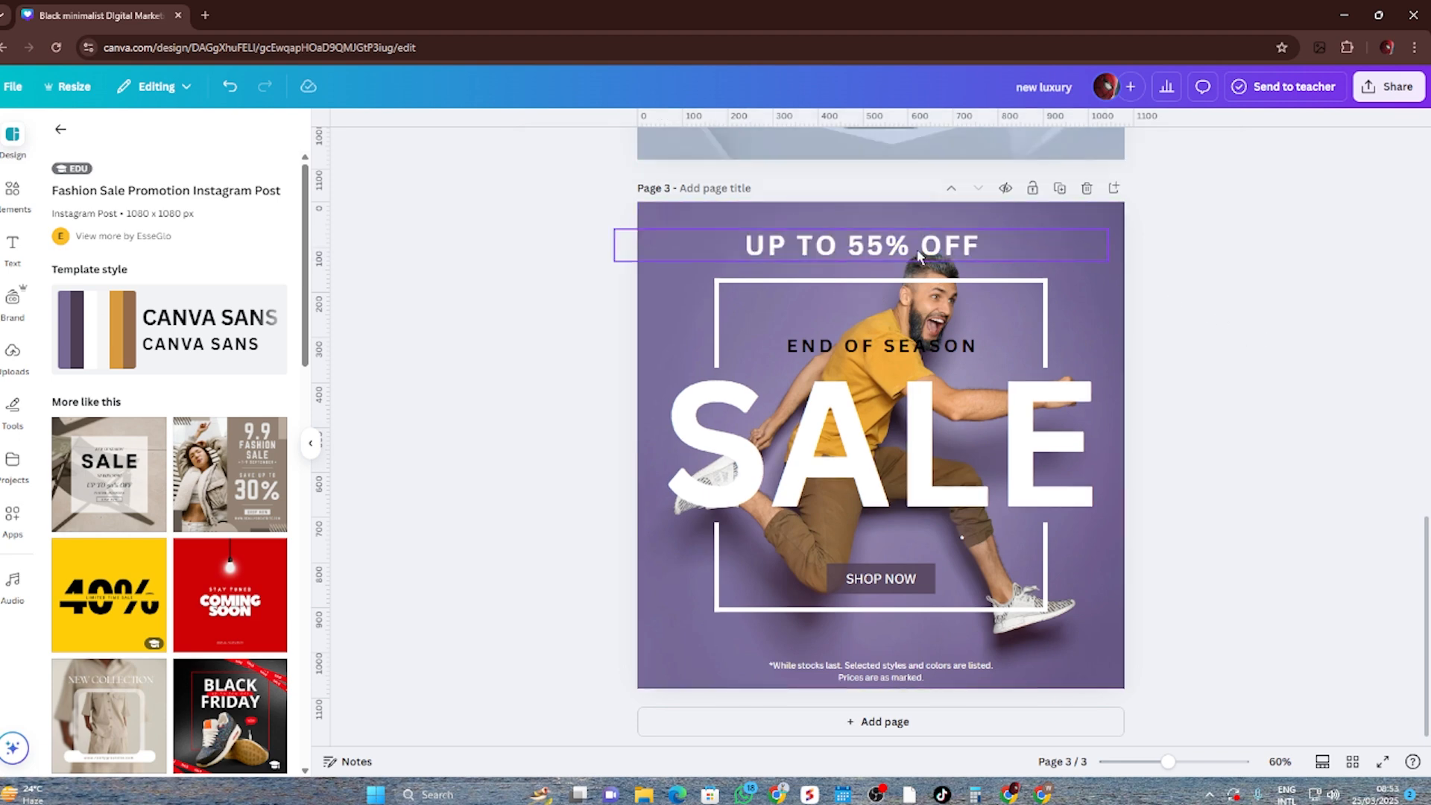
# Step: Place the UP TO 55% OFF text across the middle of the SALE heading and color it black
pyautogui.moveTo(917, 249); pyautogui.dragTo(935, 451)
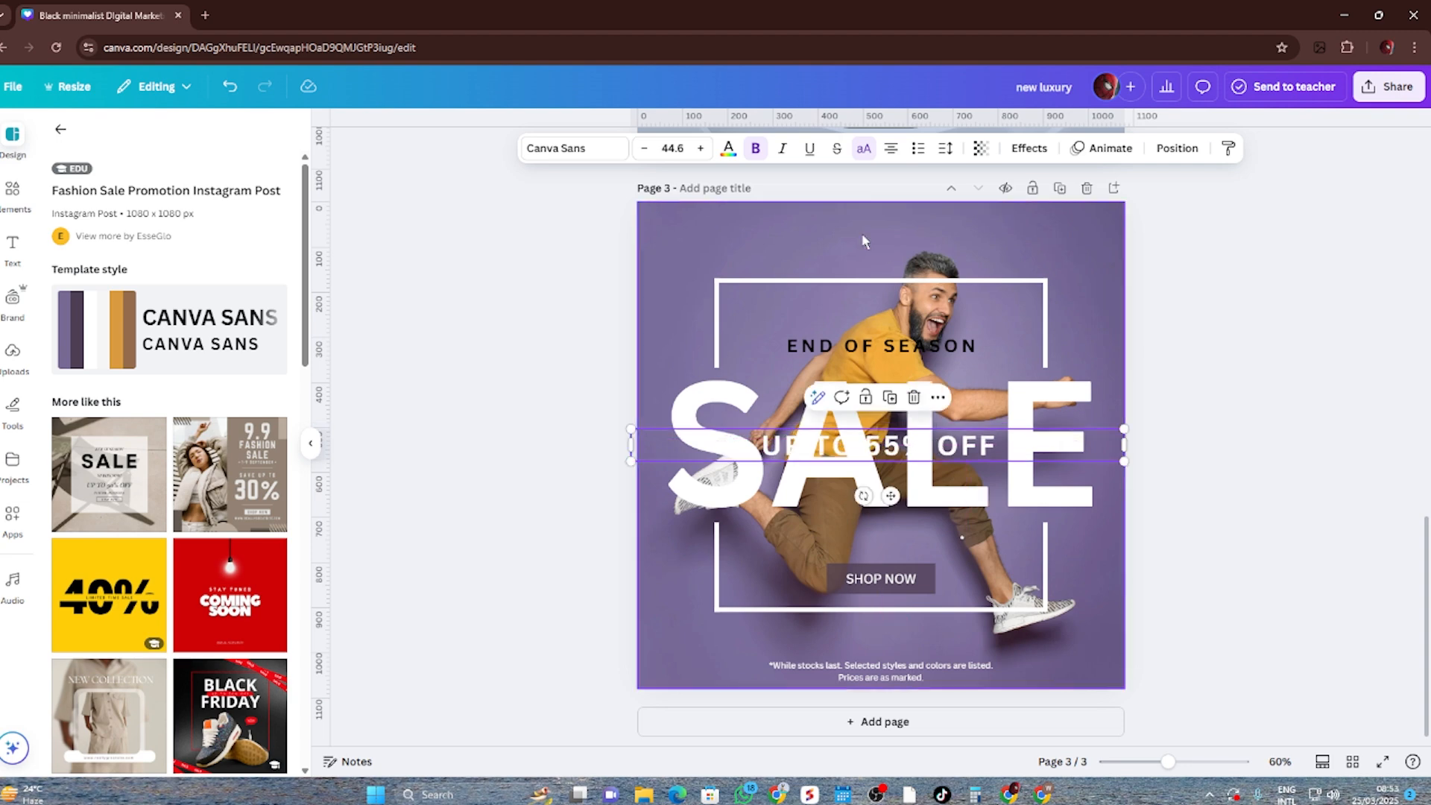
pyautogui.click(727, 149)
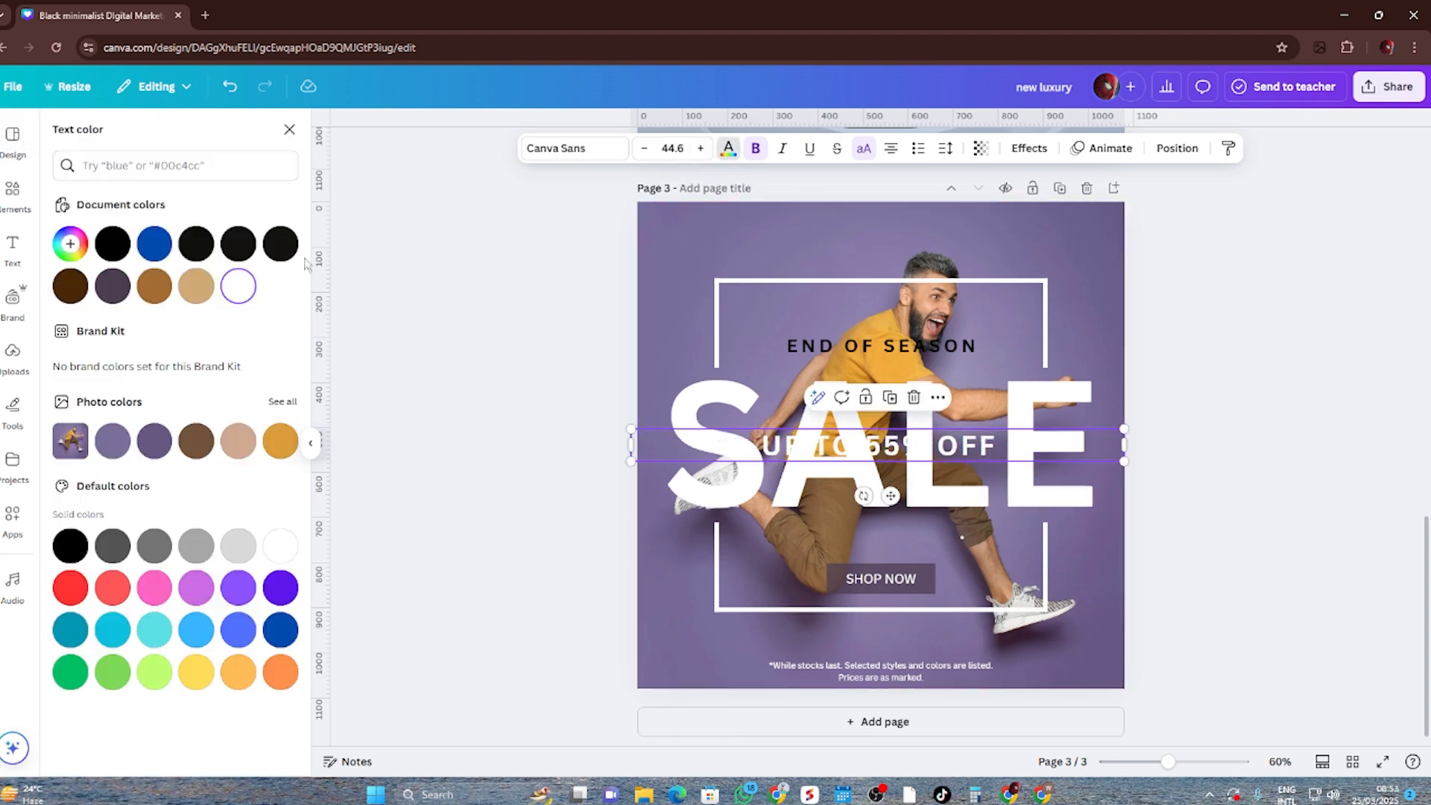
pyautogui.click(112, 243)
pyautogui.click(362, 319)
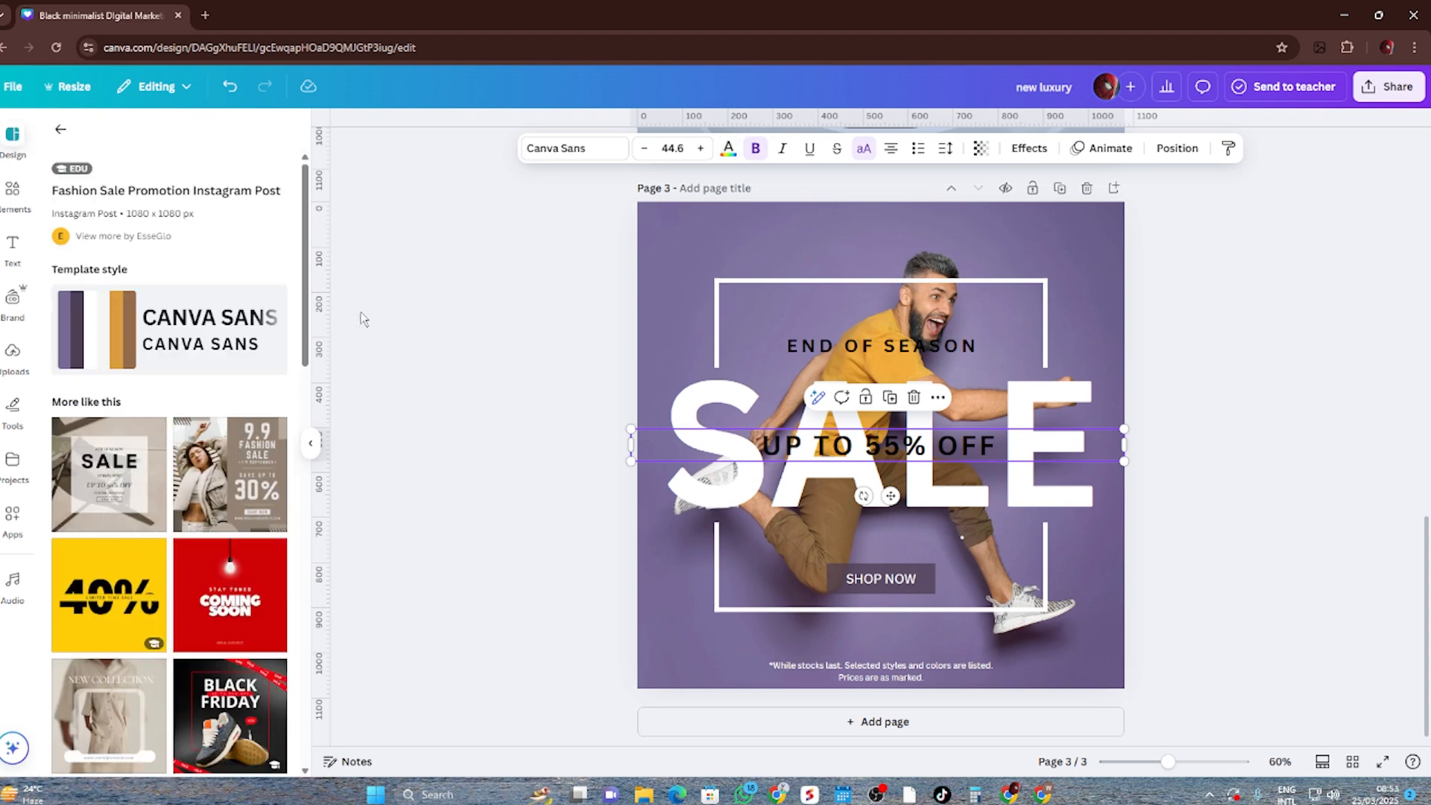
pyautogui.click(370, 326)
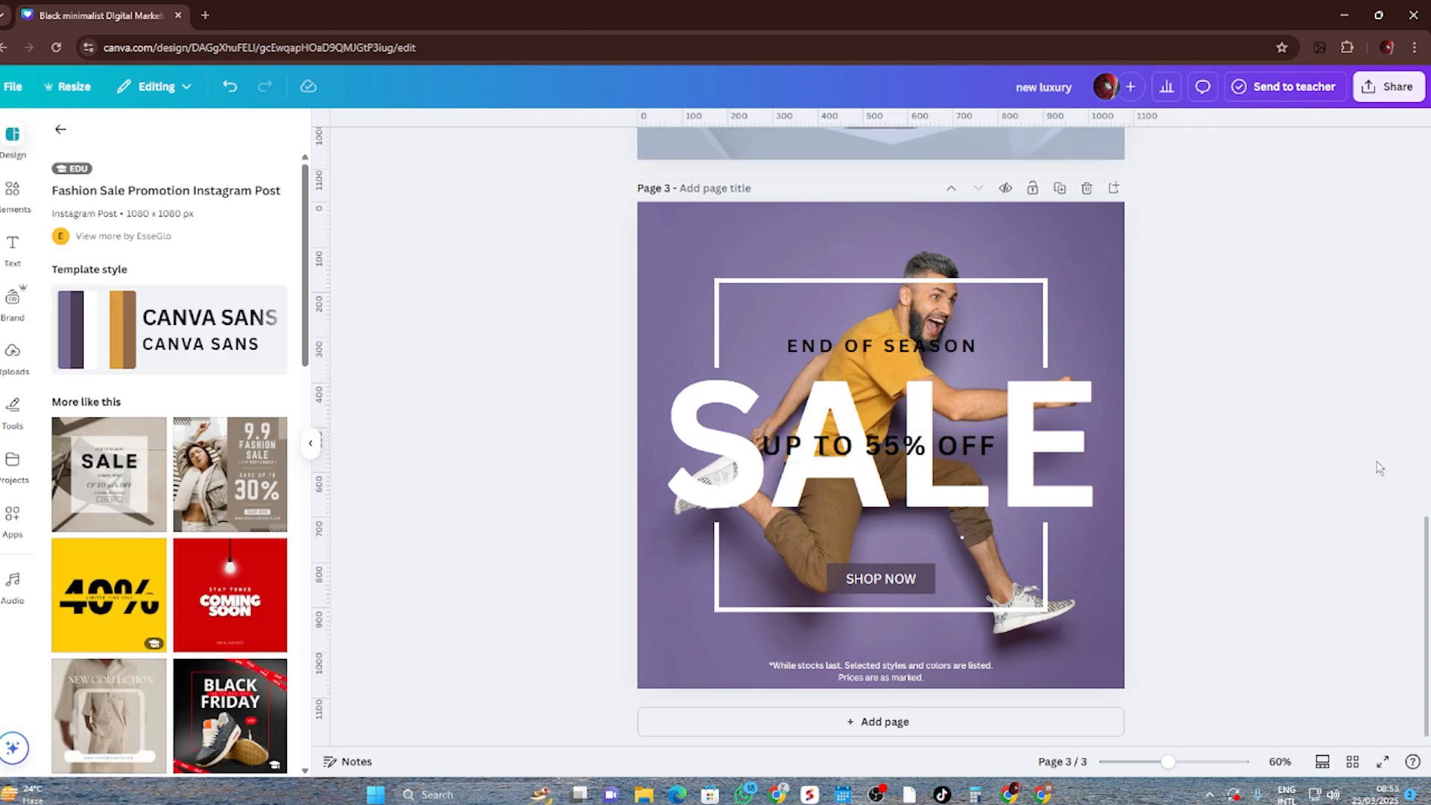
pyautogui.click(903, 457)
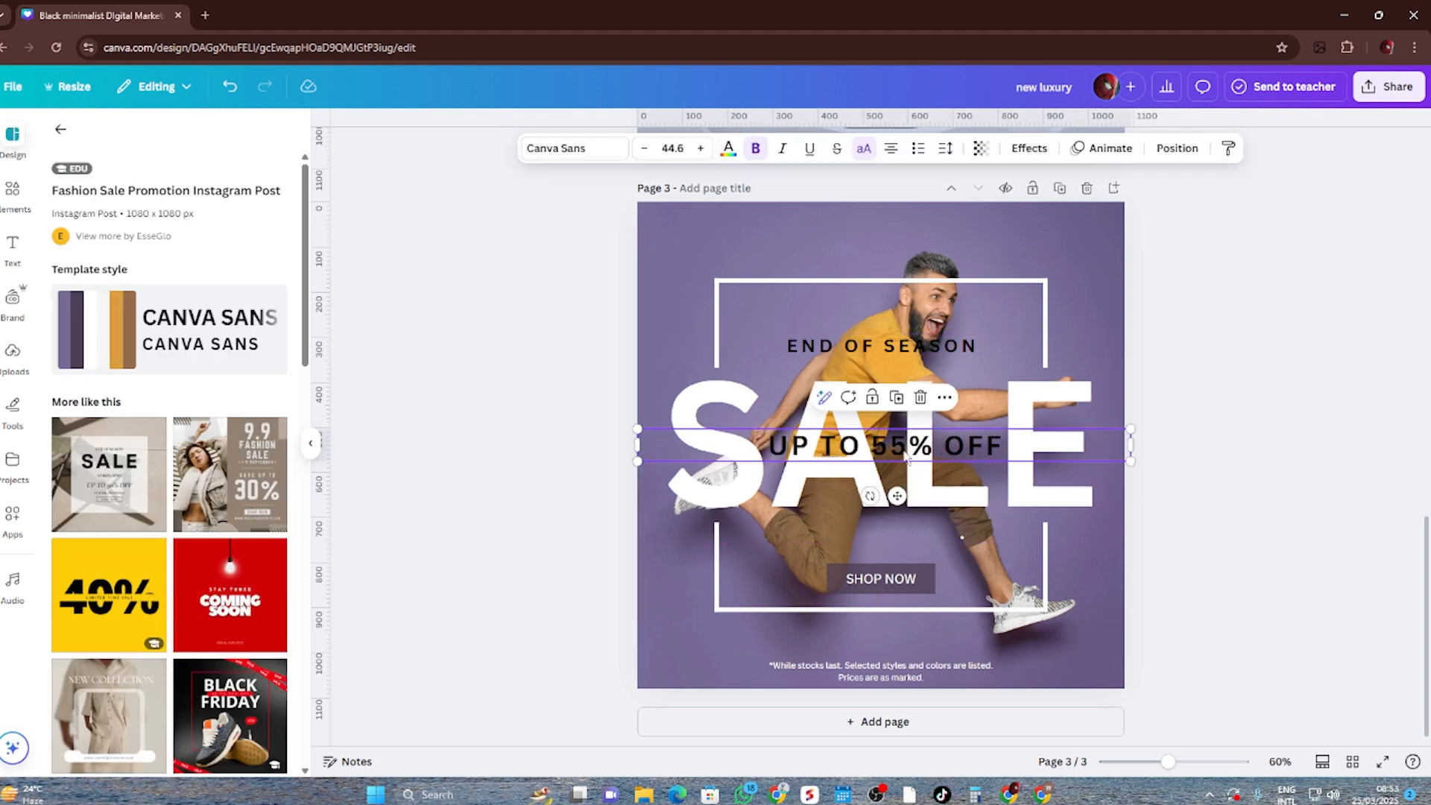
pyautogui.doubleClick(907, 460)
pyautogui.click(1307, 469)
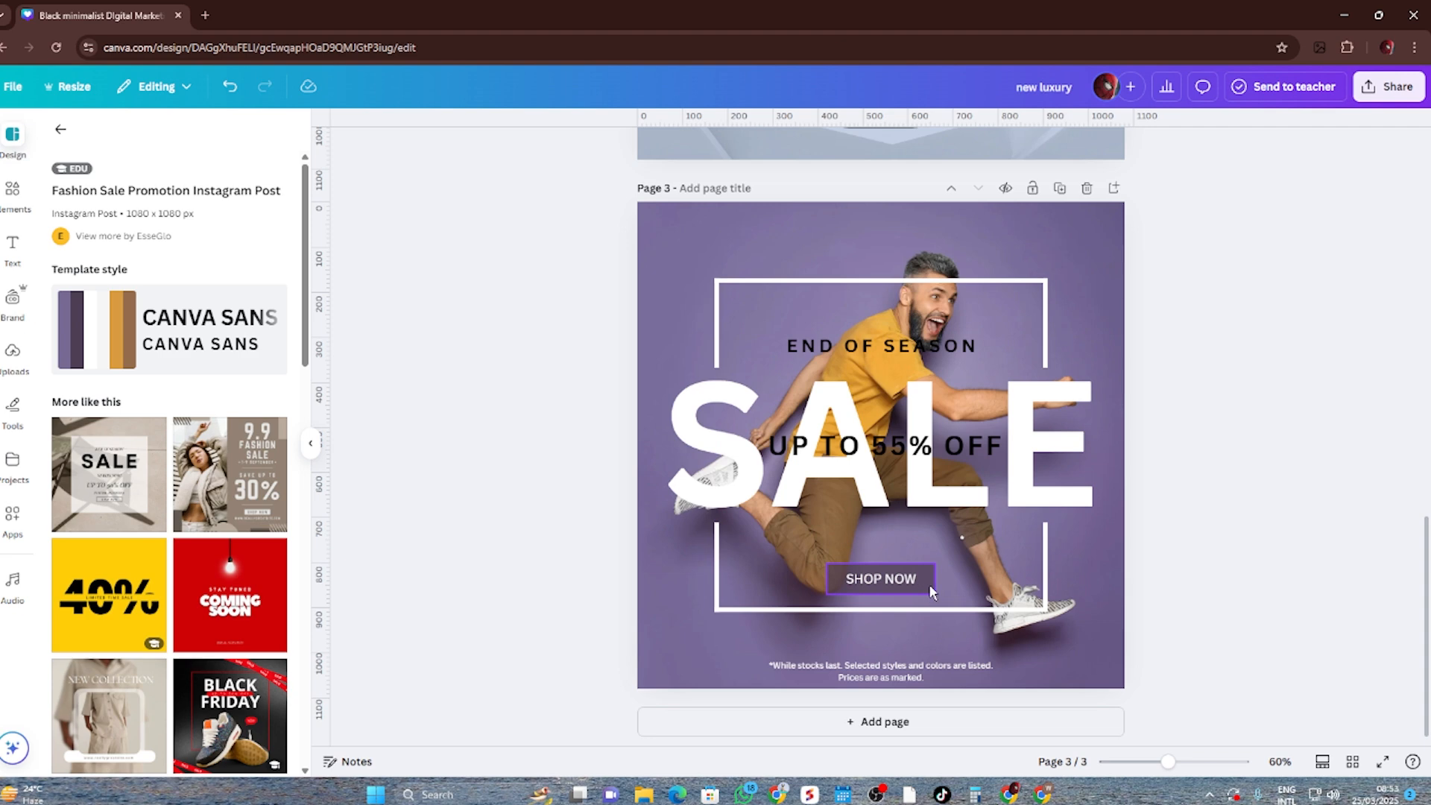
# Step: Move a dark rectangle from the SHOP NOW button onto the UP TO 55% OFF text and stretch it to the text's full width
pyautogui.moveTo(929, 583); pyautogui.dragTo(937, 448)
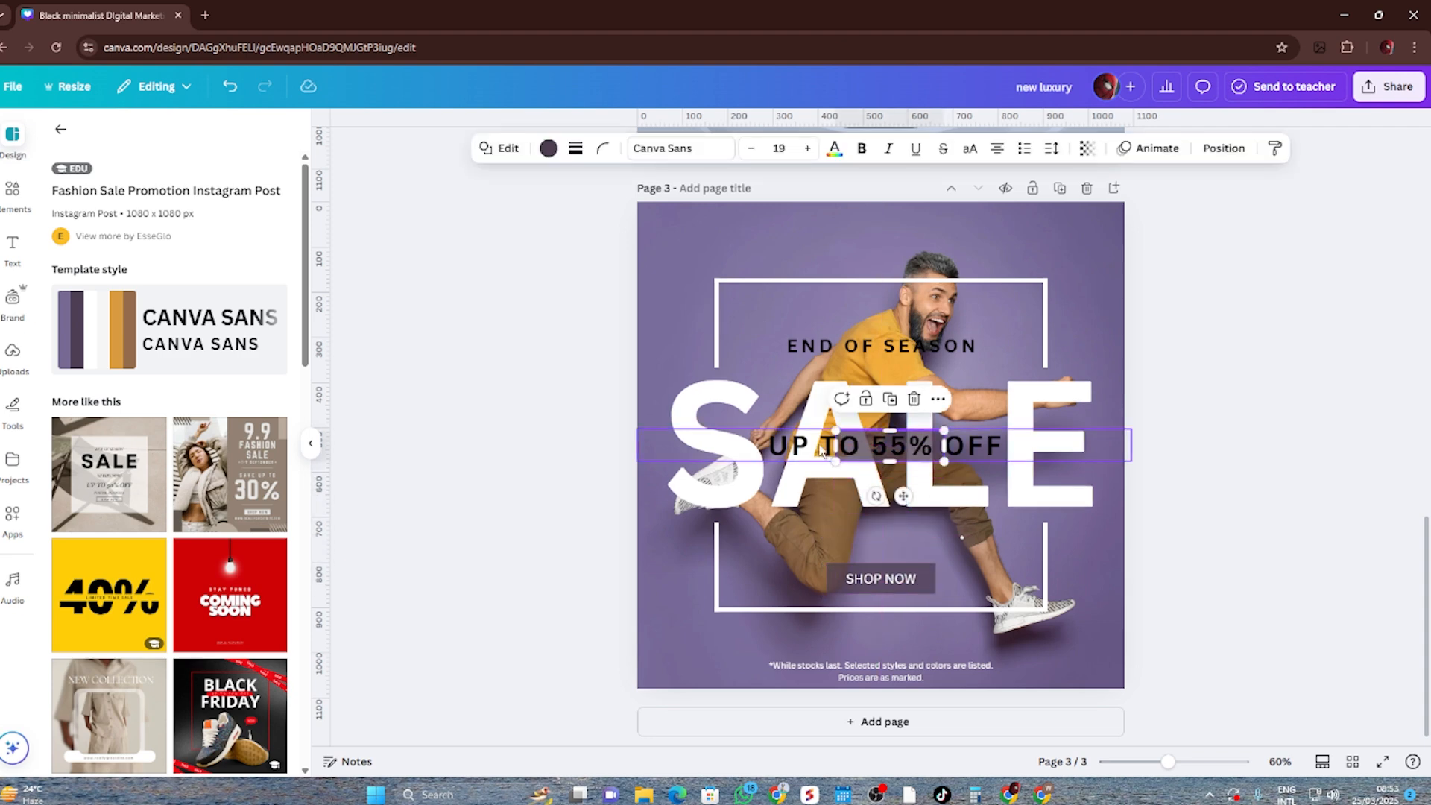
pyautogui.moveTo(836, 444); pyautogui.dragTo(750, 445)
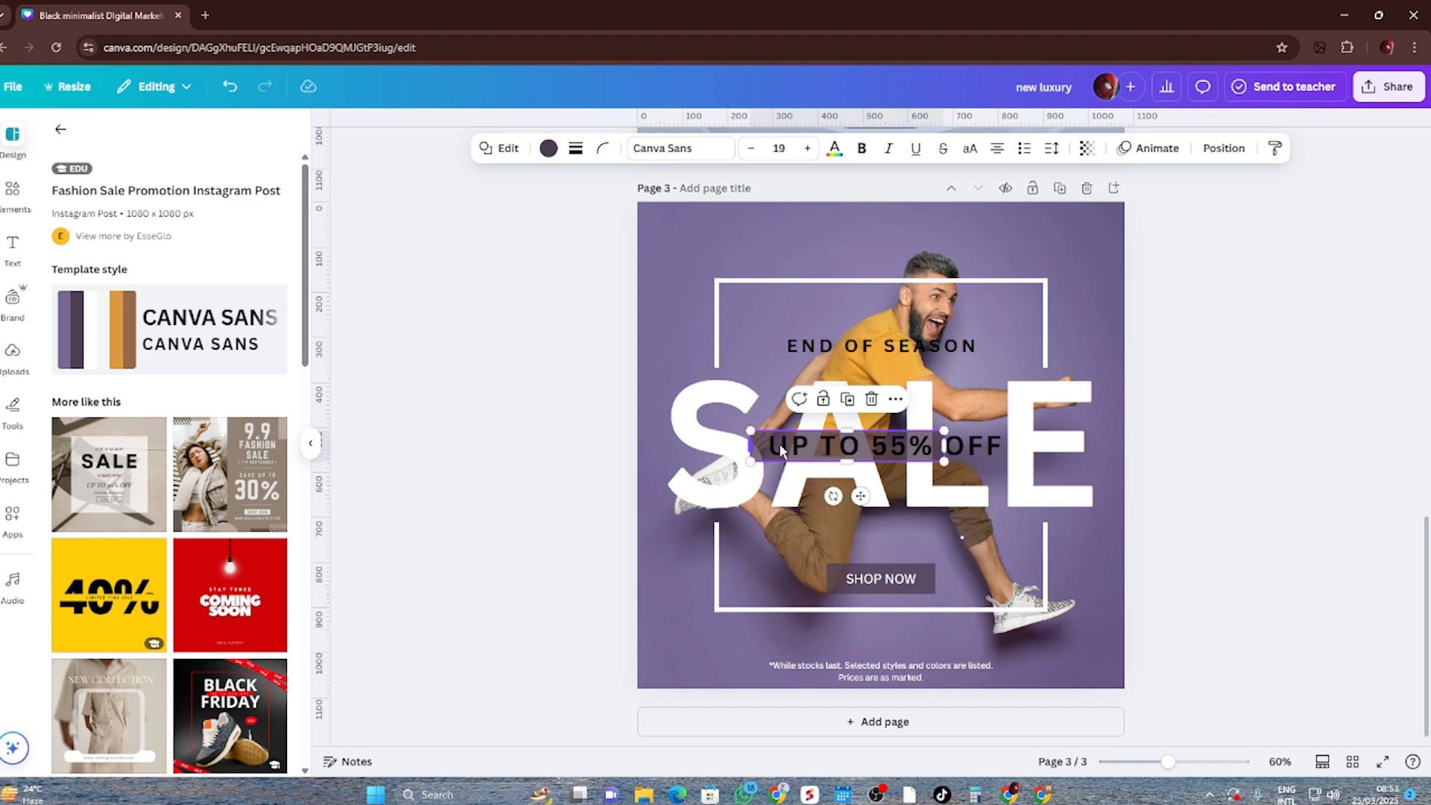
pyautogui.moveTo(945, 446); pyautogui.dragTo(1017, 445)
pyautogui.click(1321, 482)
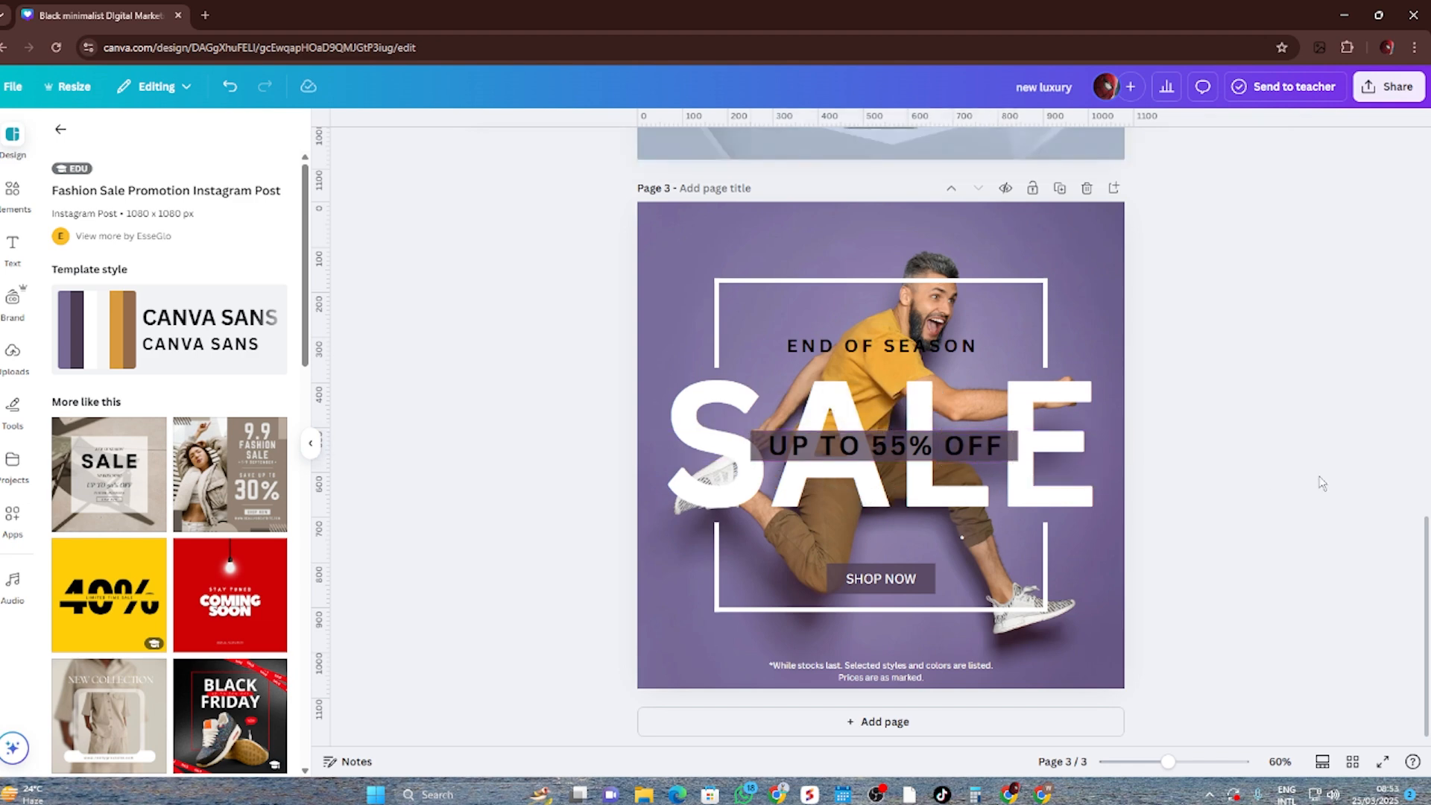
# Step: Change the color of the UP TO 55% OFF text on the SALE page to white
pyautogui.click(898, 450)
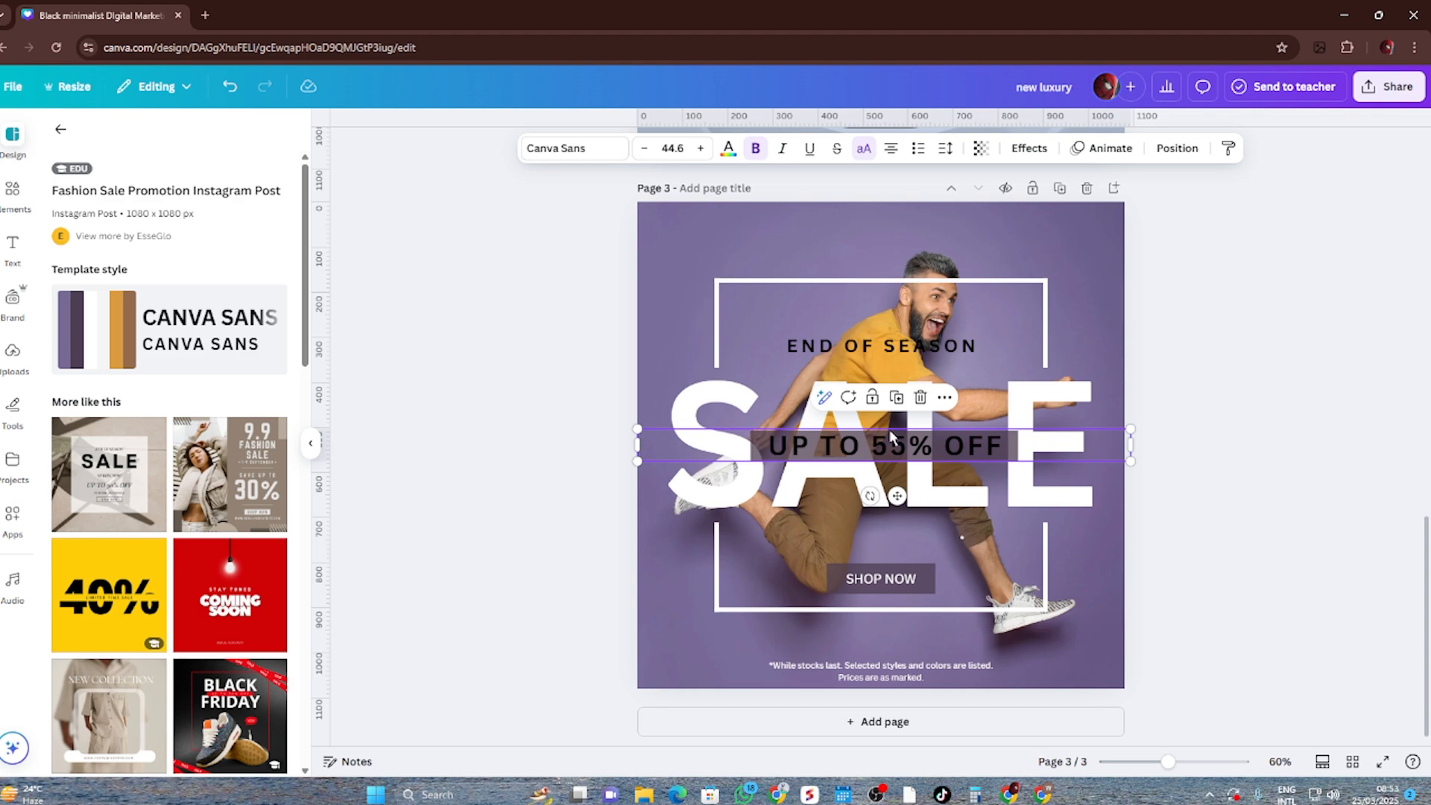
pyautogui.click(733, 148)
pyautogui.click(236, 284)
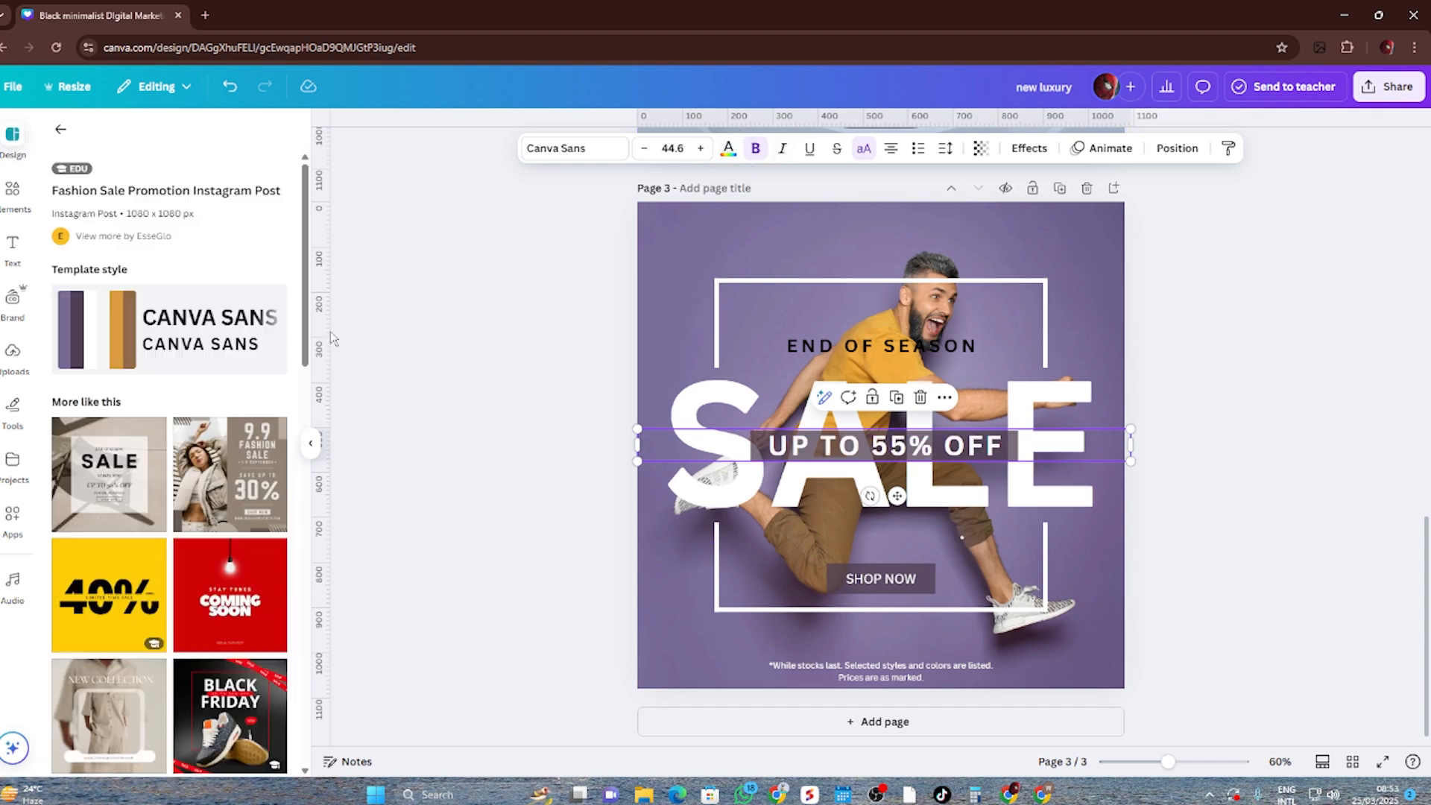
pyautogui.click(333, 339)
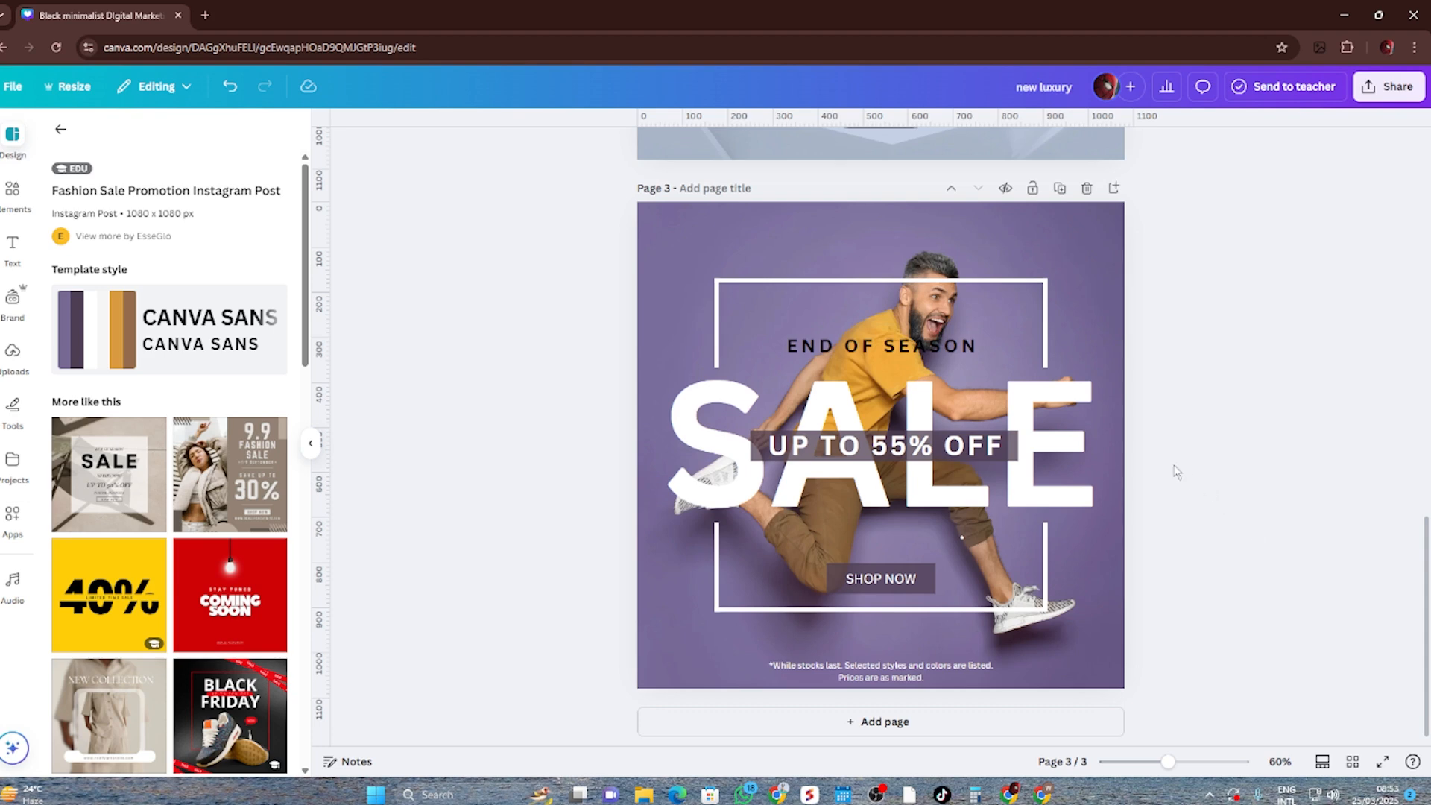
# Step: Download pages 1–3 of the design as PNG files at 1,080 × 1,080 px
pyautogui.scroll(10, 1173, 457)
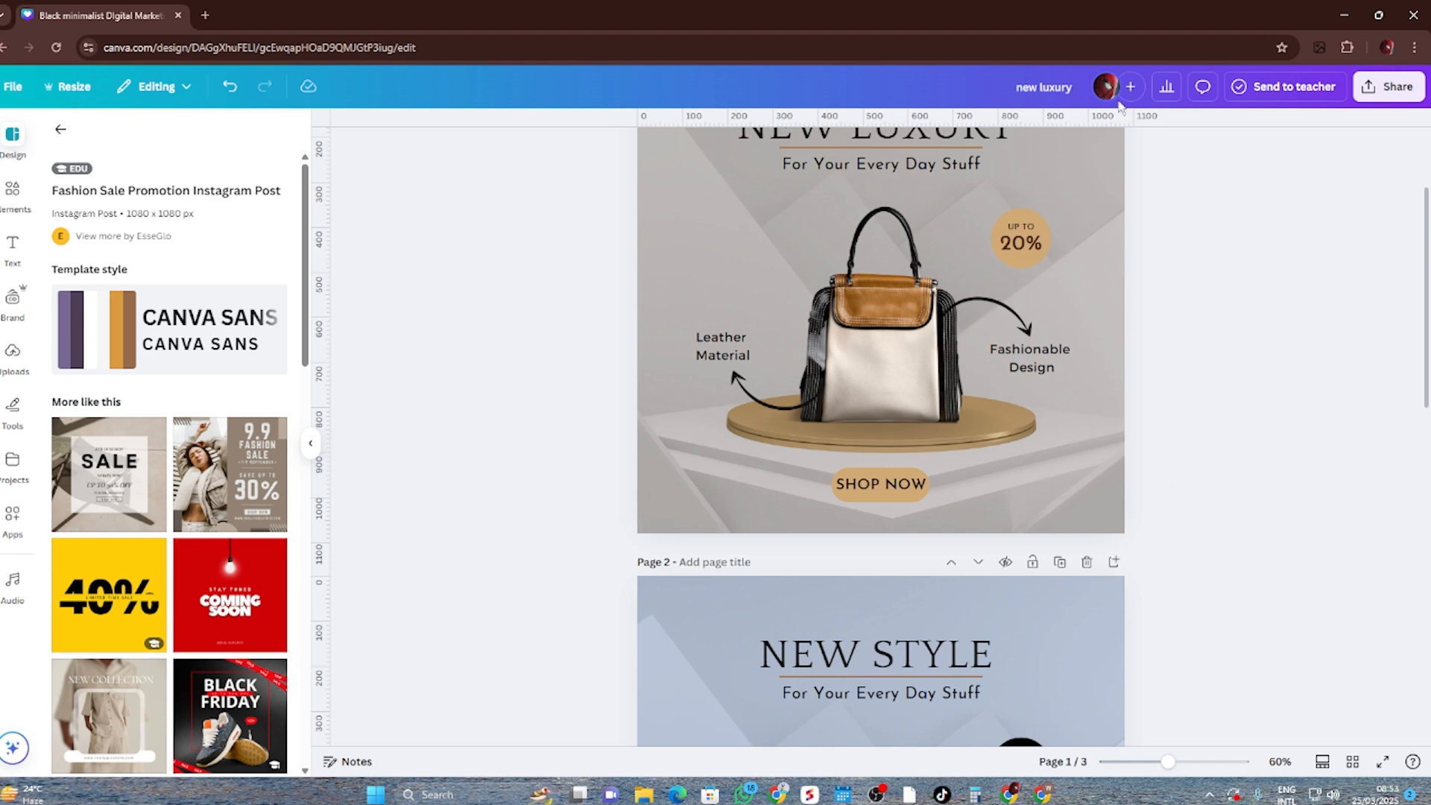
pyautogui.click(1391, 95)
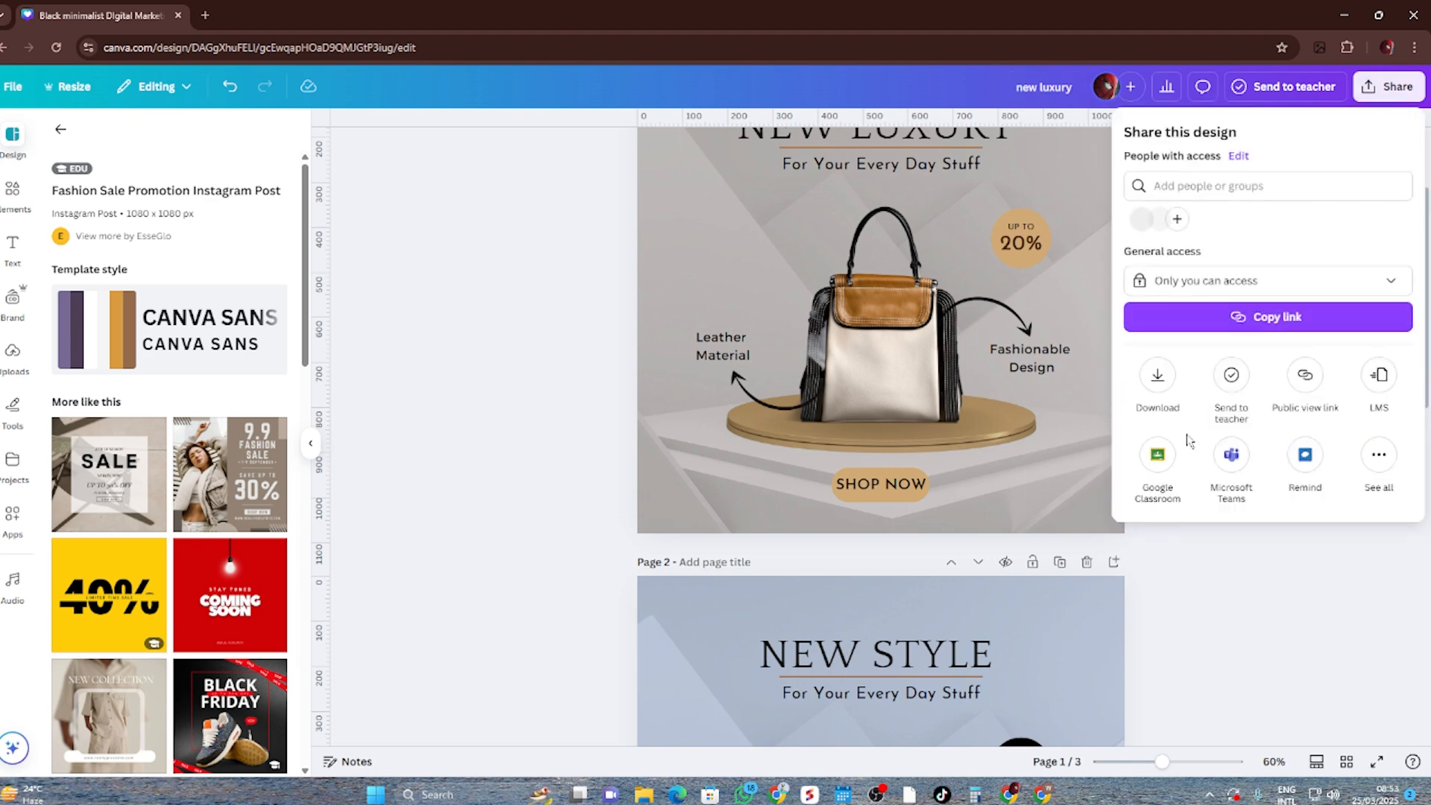
pyautogui.click(1159, 376)
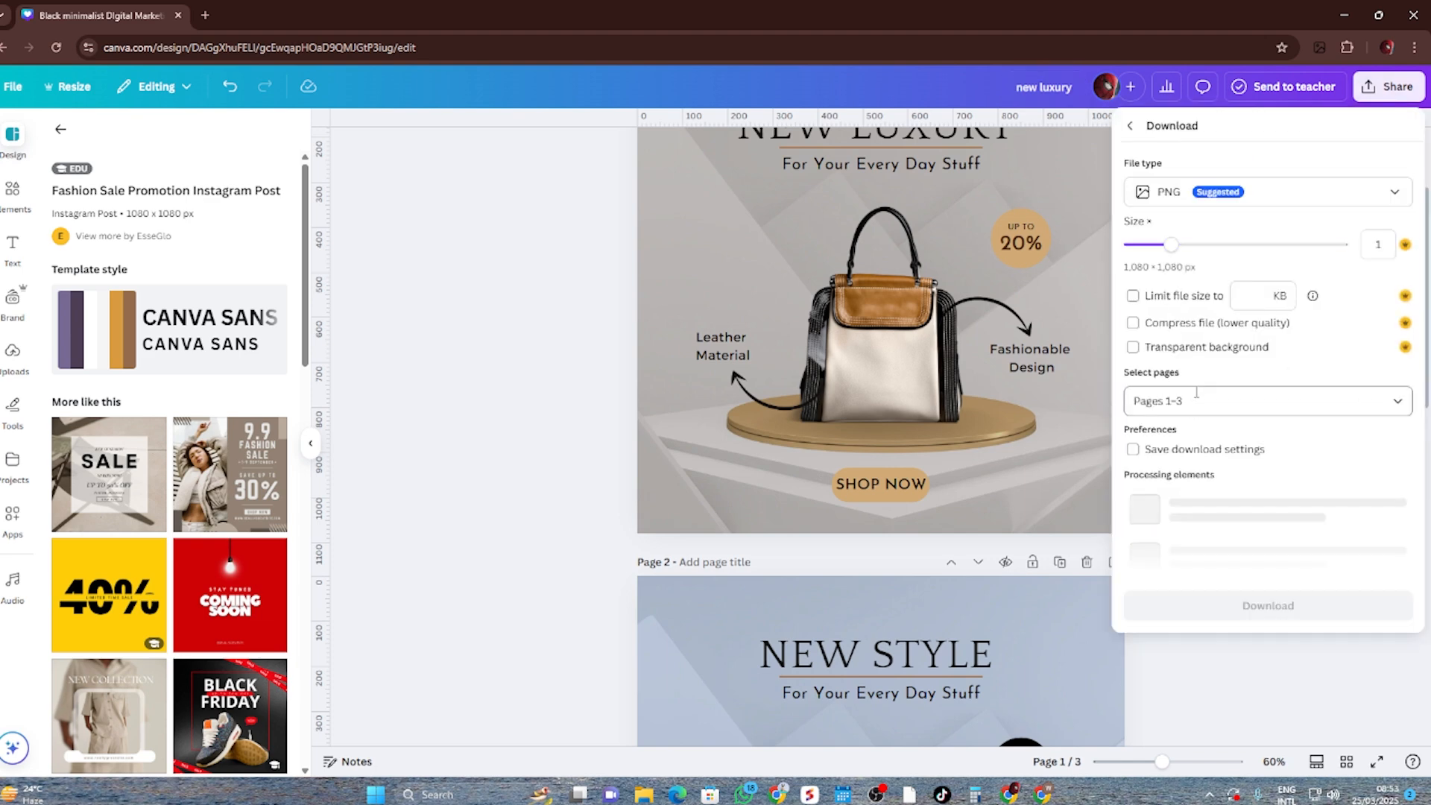
pyautogui.click(1396, 403)
pyautogui.scroll(-3, 1267, 514)
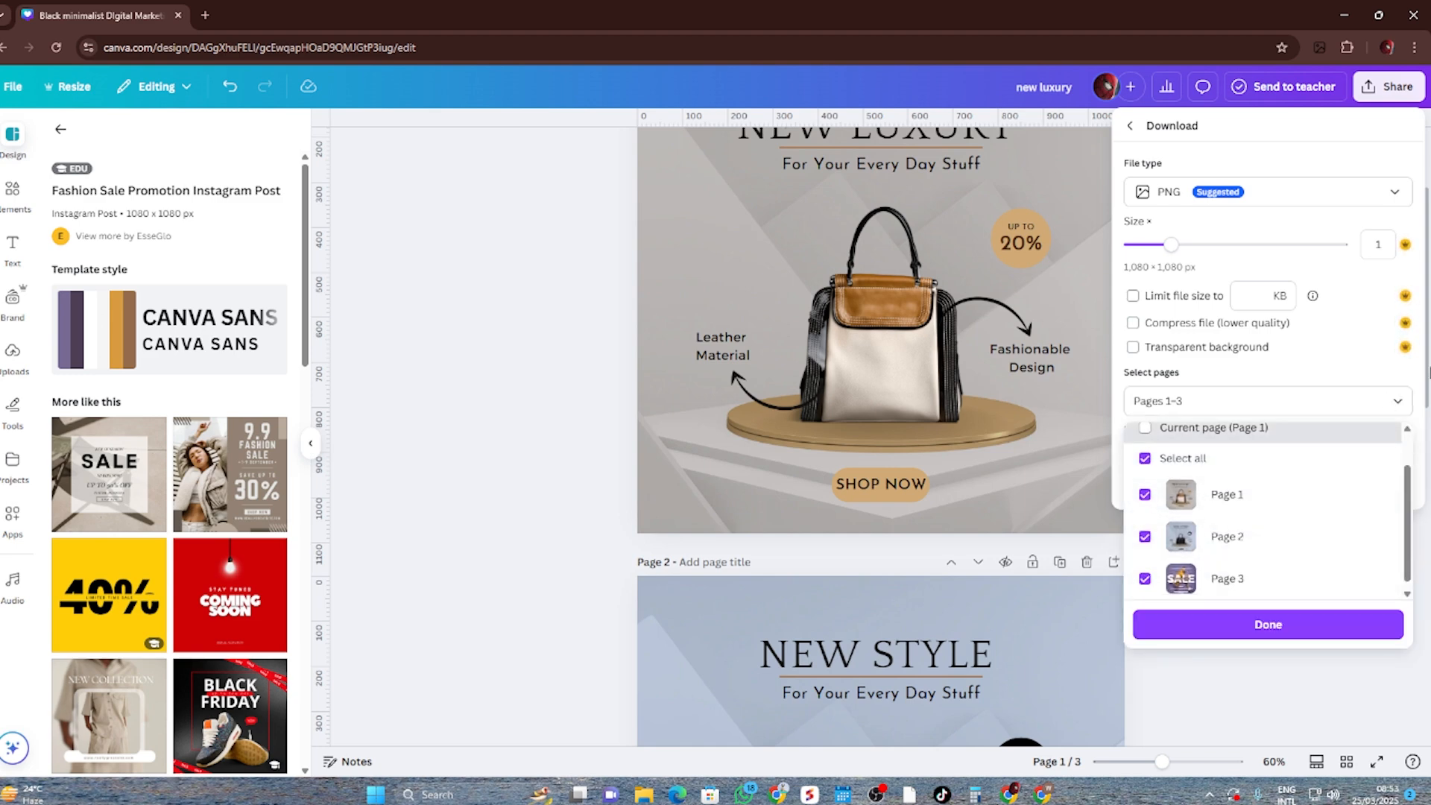
pyautogui.click(1396, 406)
pyautogui.click(1297, 496)
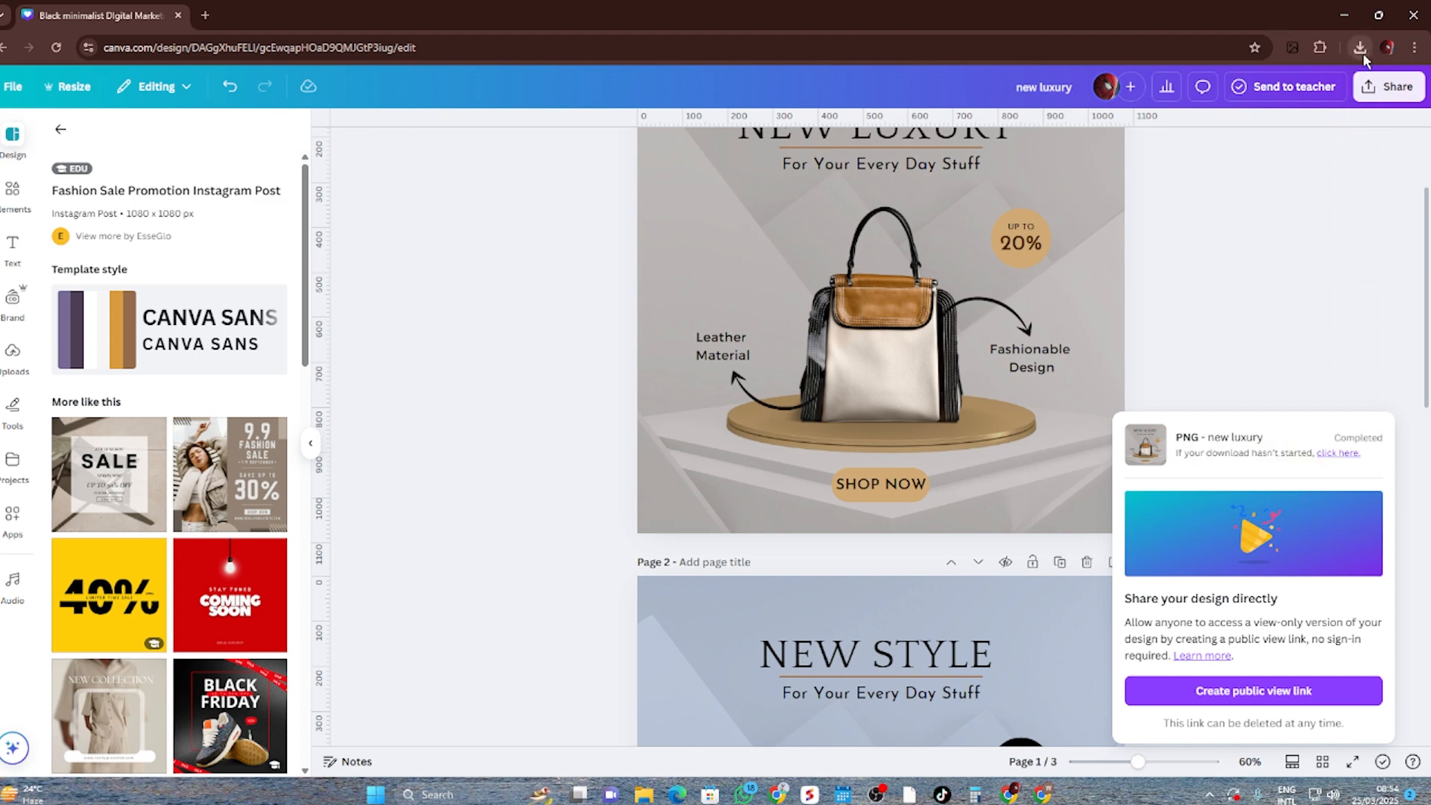
# Step: Show the downloaded new luxury.zip in File Explorer and extract it to a new luxury folder within Downloads
pyautogui.click(1360, 47)
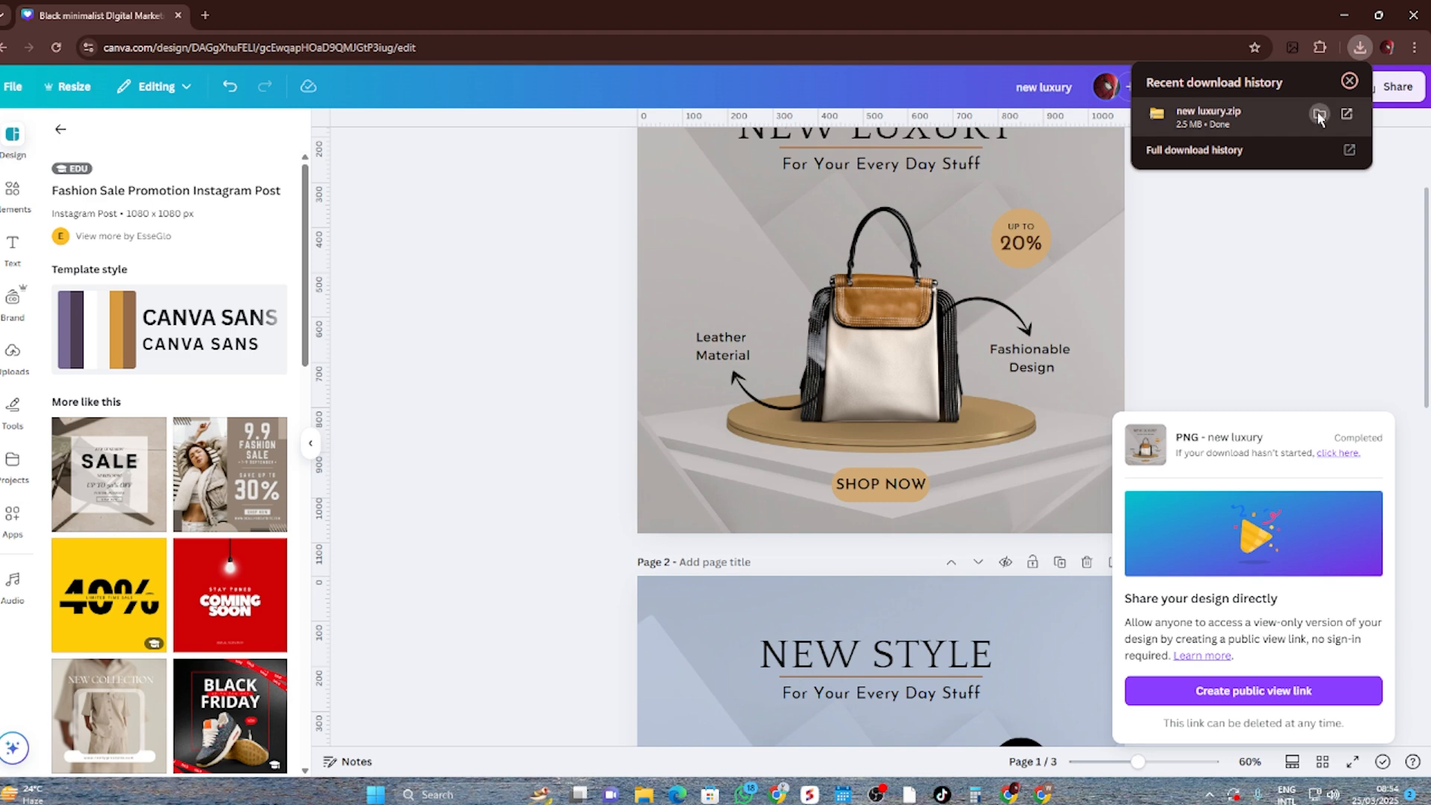
pyautogui.click(1318, 114)
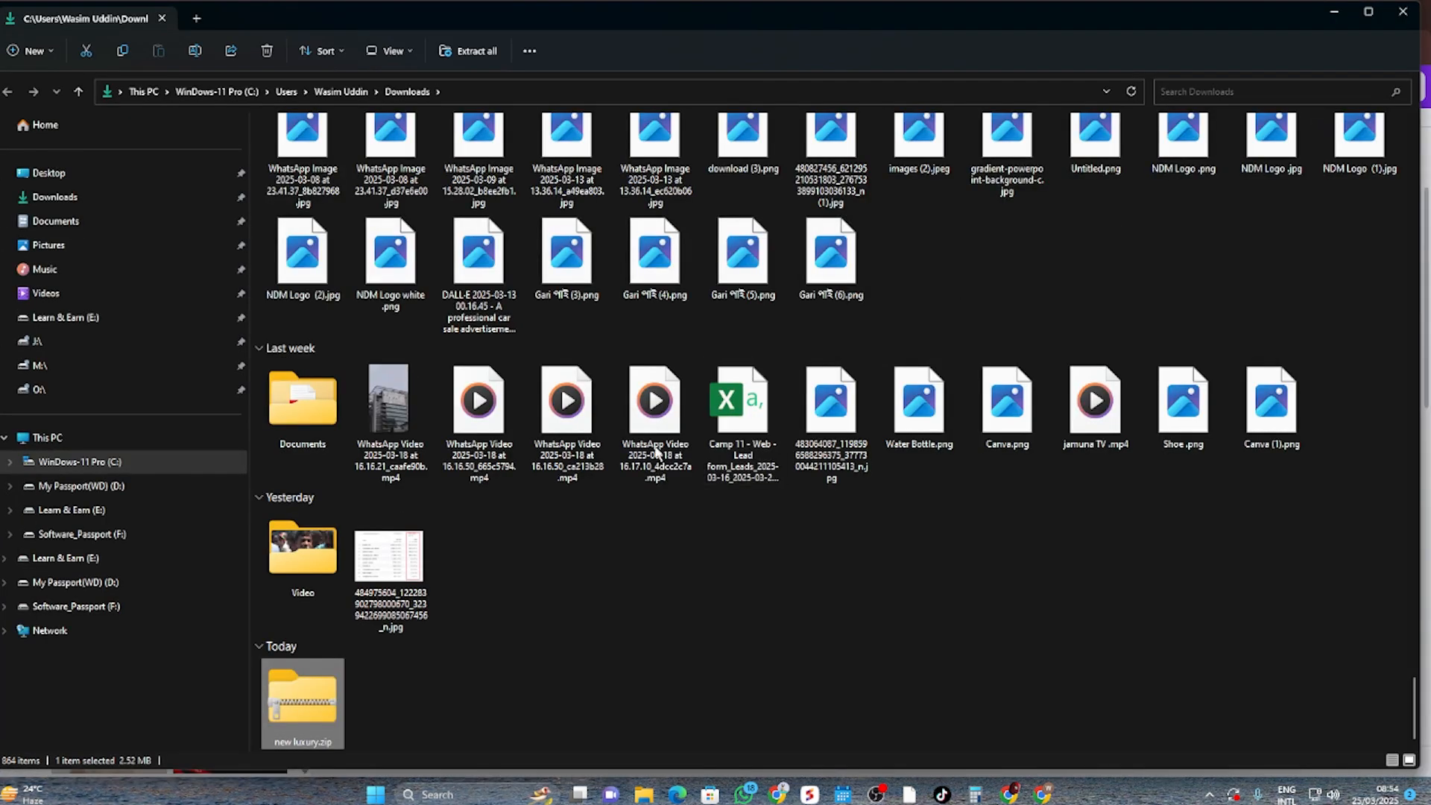
pyautogui.rightClick(319, 701)
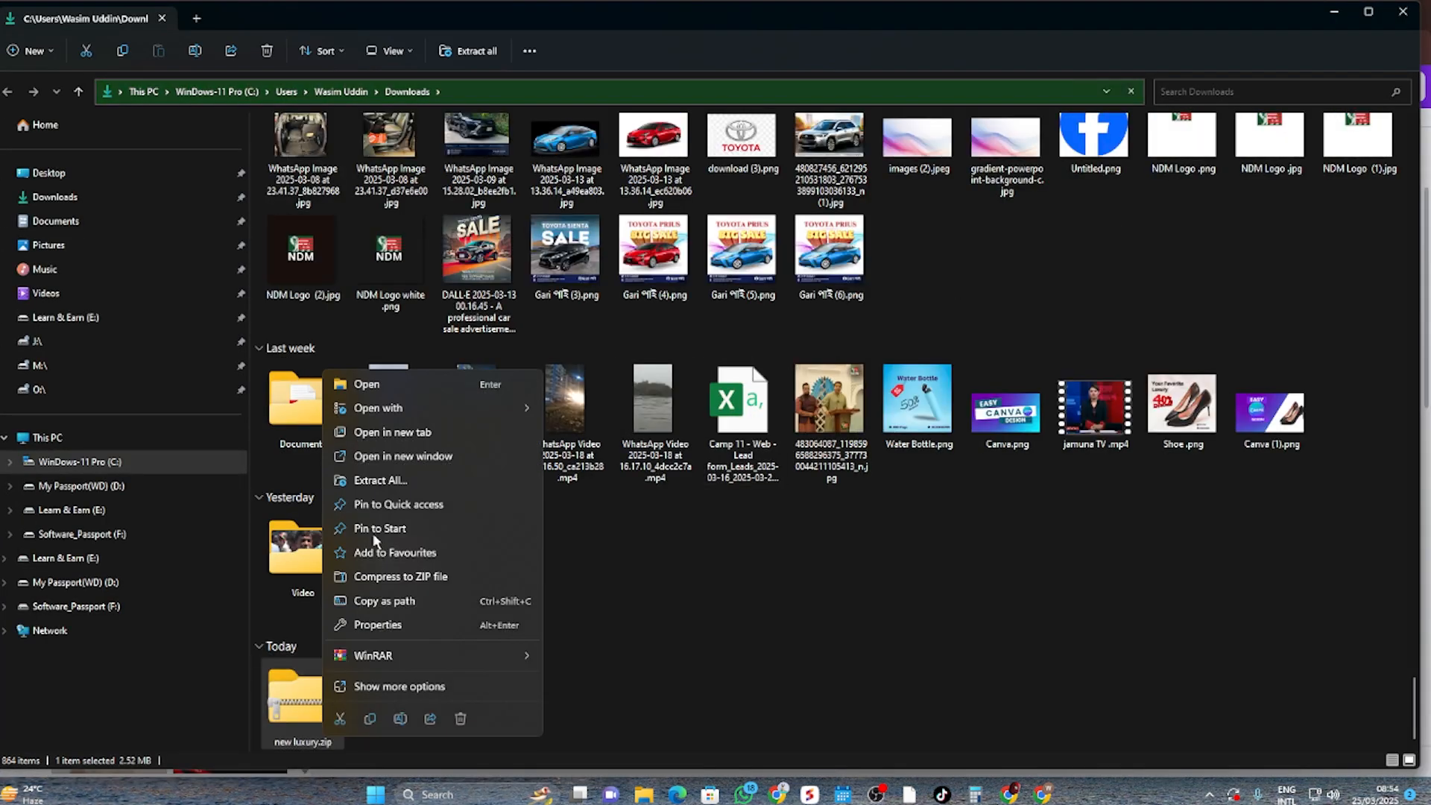
pyautogui.click(392, 480)
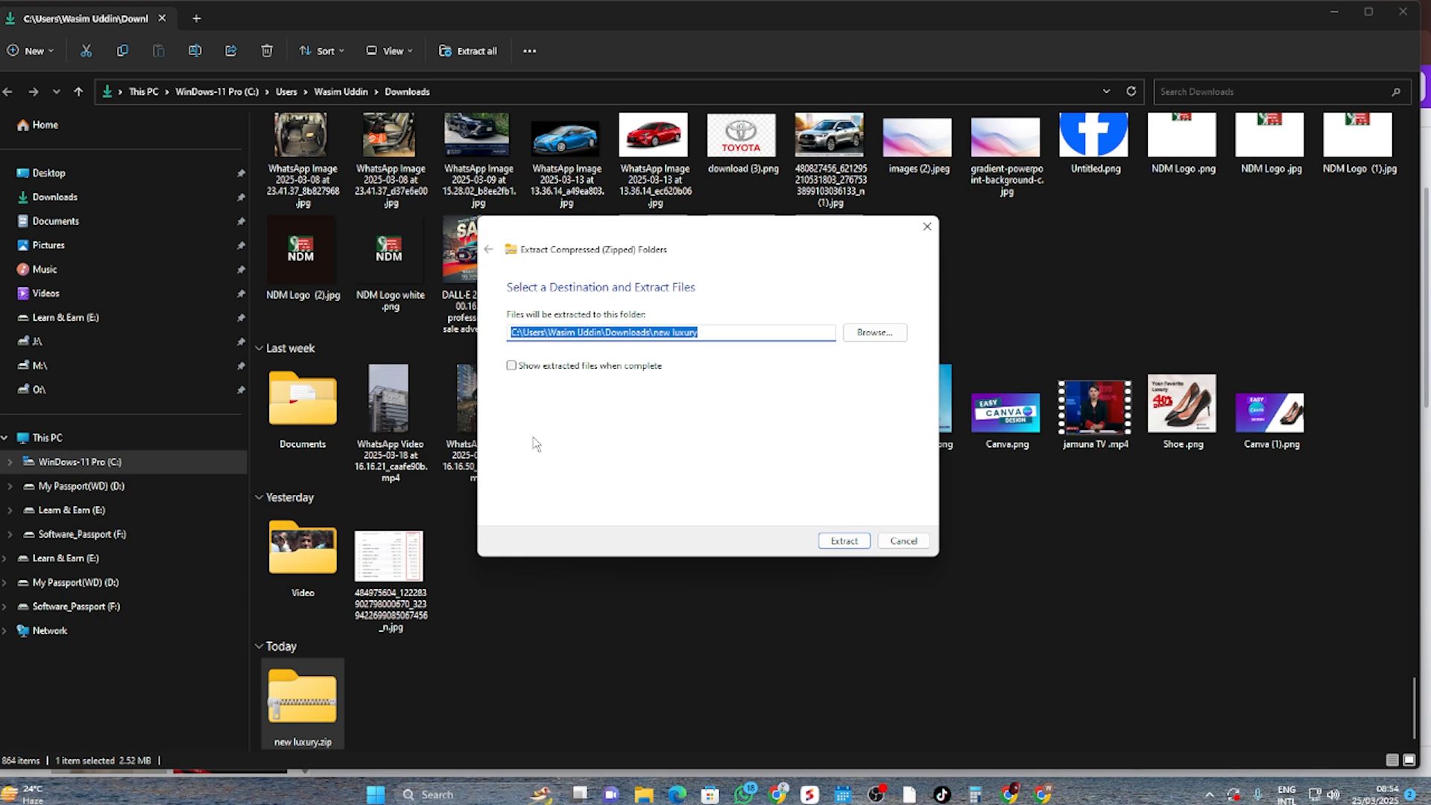
pyautogui.click(857, 540)
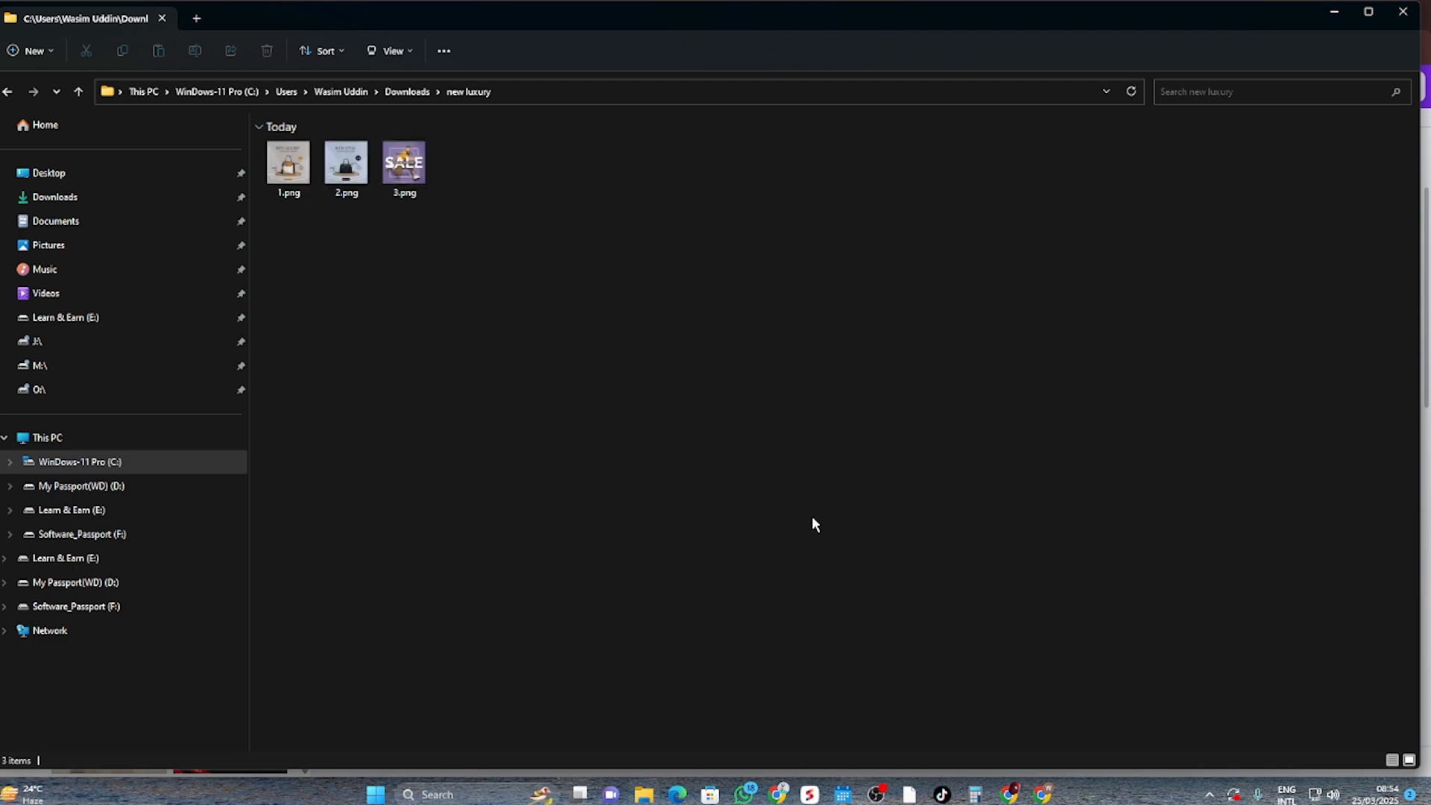
# Step: Display the extracted images in the new luxury folder as large thumbnails
pyautogui.scroll(-8, 812, 517)
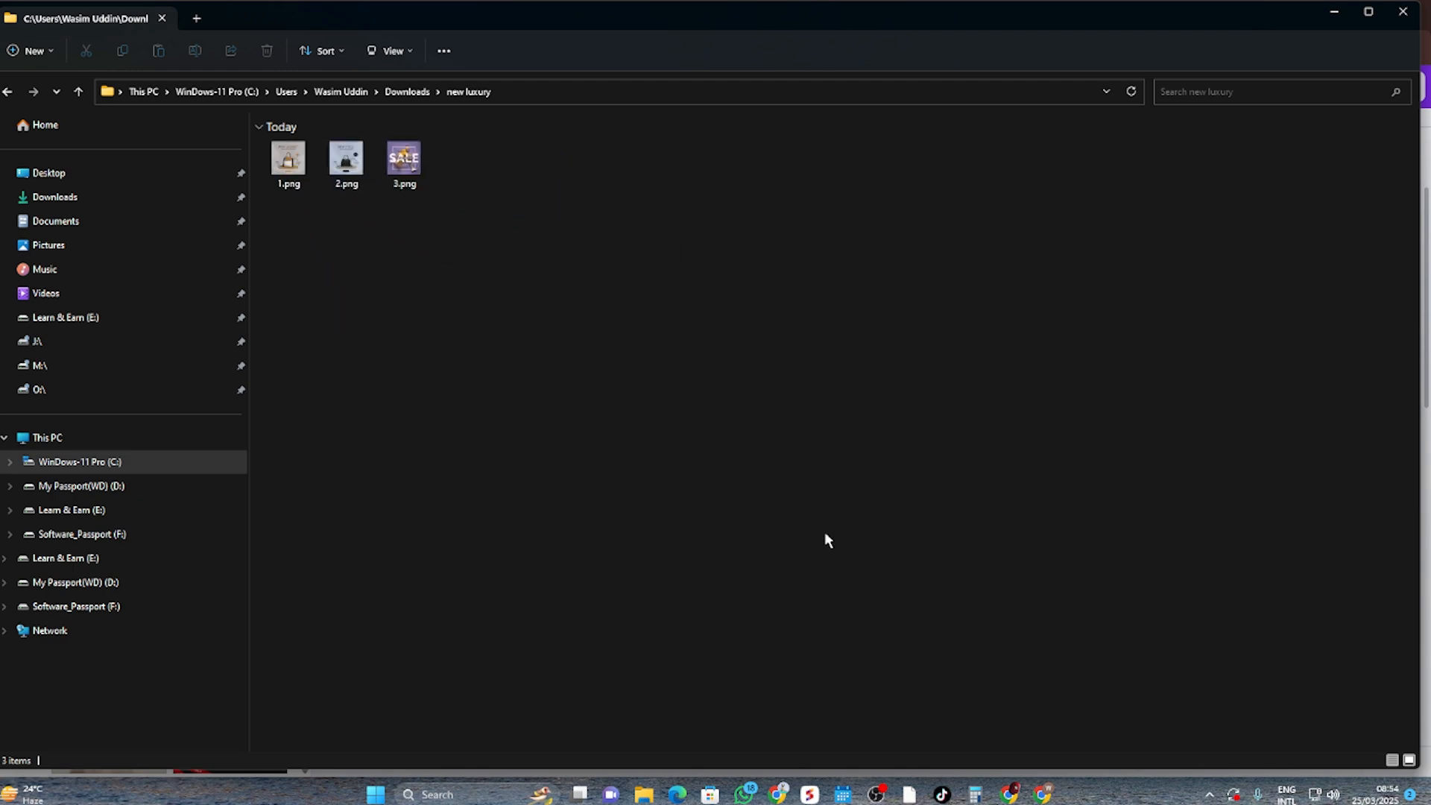
pyautogui.scroll(-3, 887, 548)
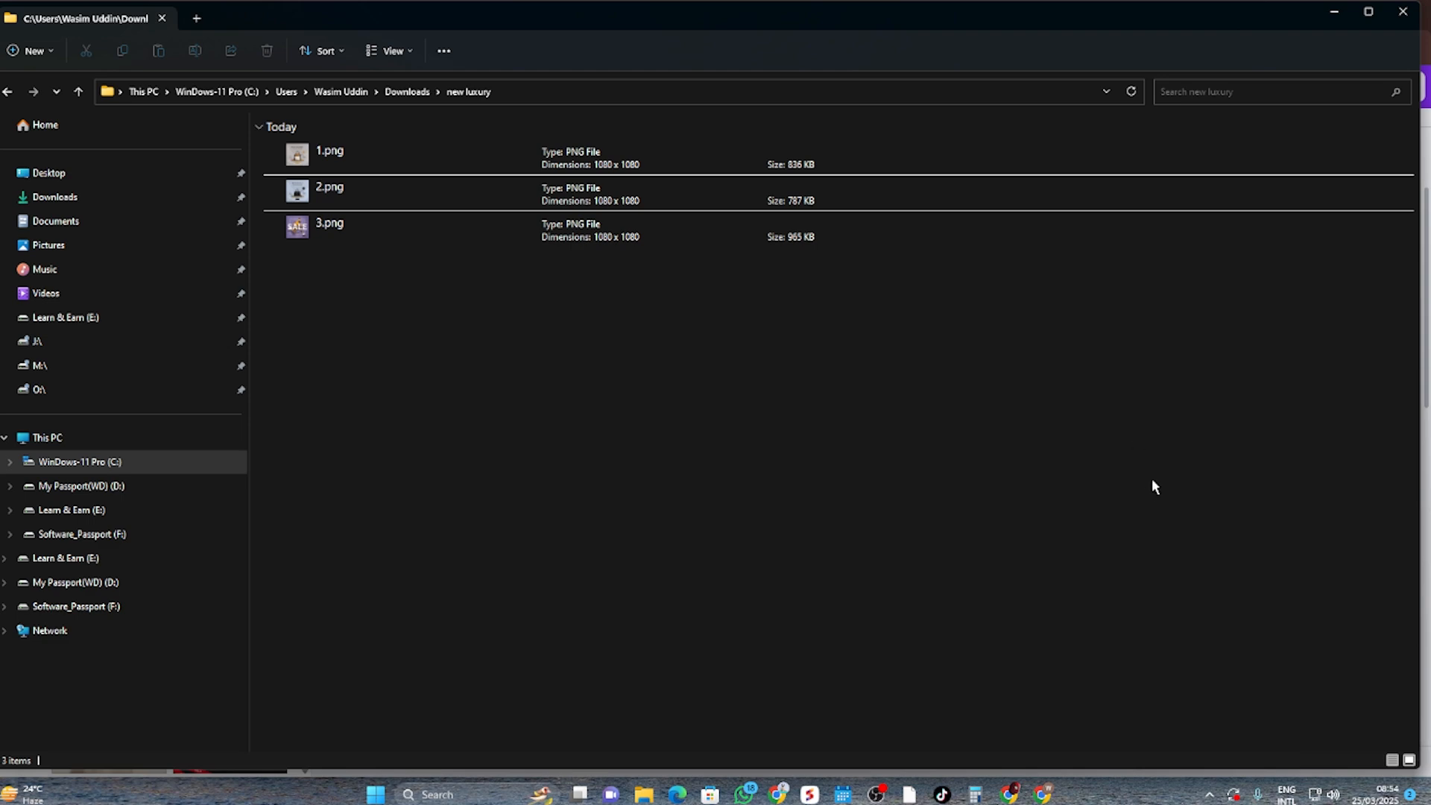
pyautogui.click(1409, 762)
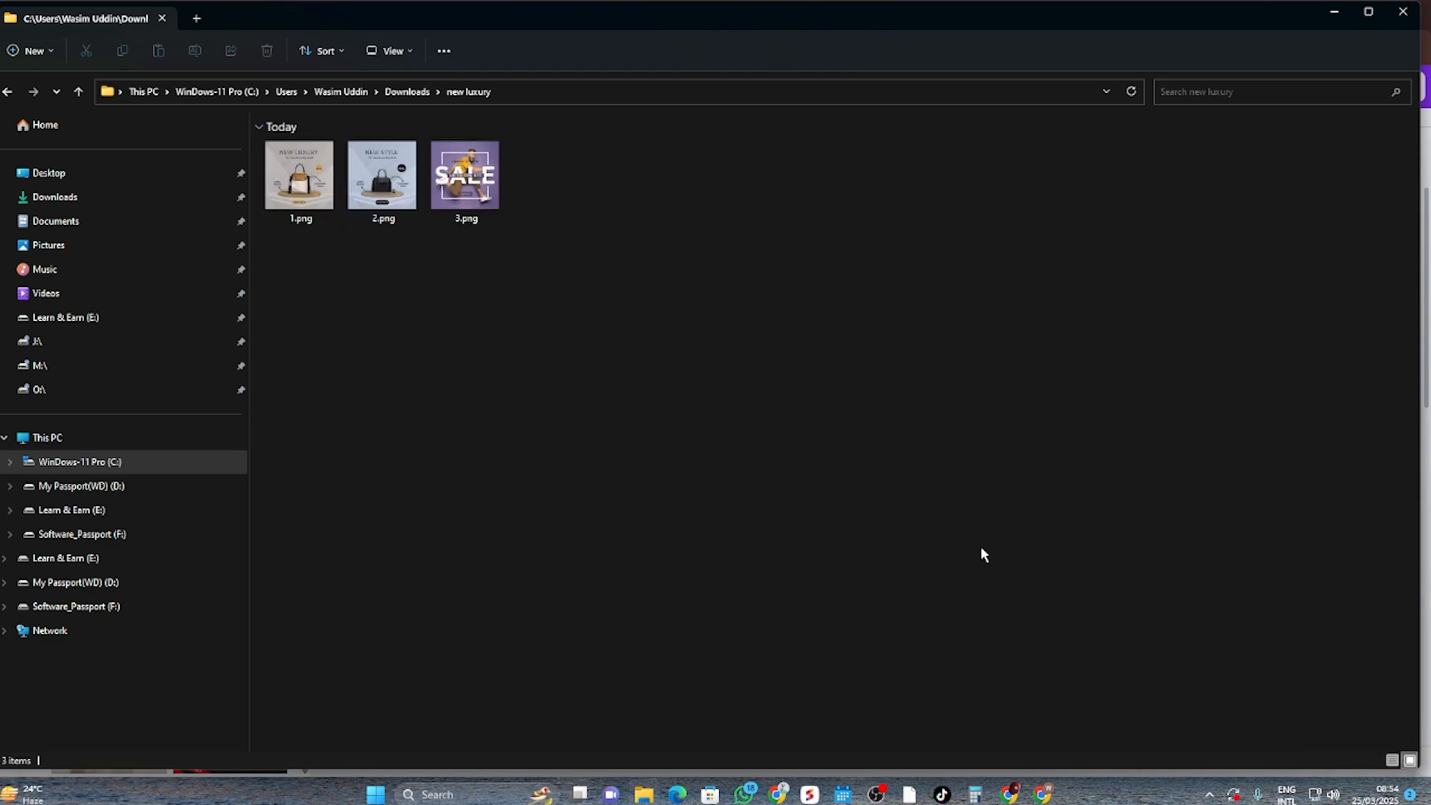
pyautogui.scroll(3, 681, 443)
# Step: Open 1.png in the image viewer, page through the three exported advertisements to review them, and close the viewer
pyautogui.click(319, 235)
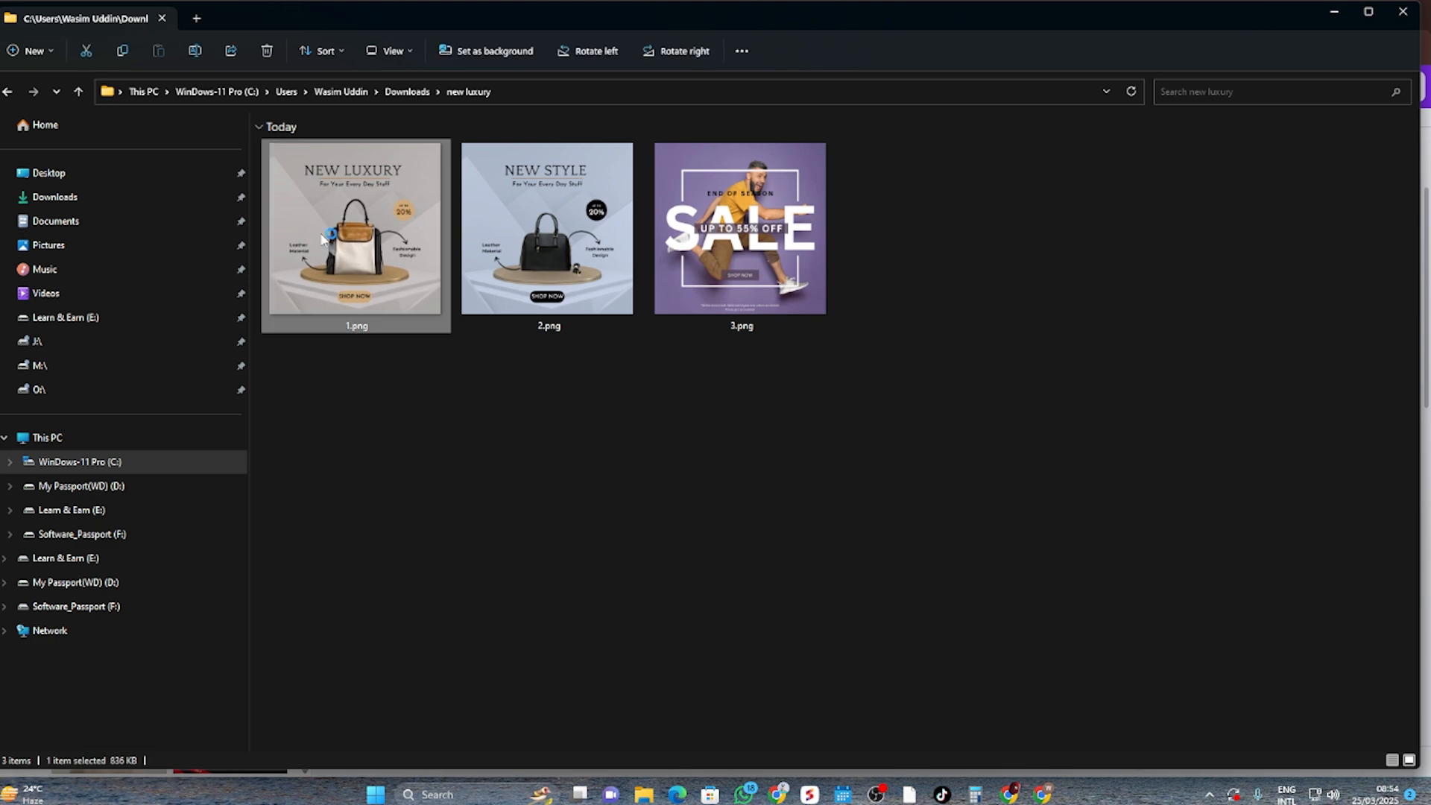
pyautogui.doubleClick(322, 238)
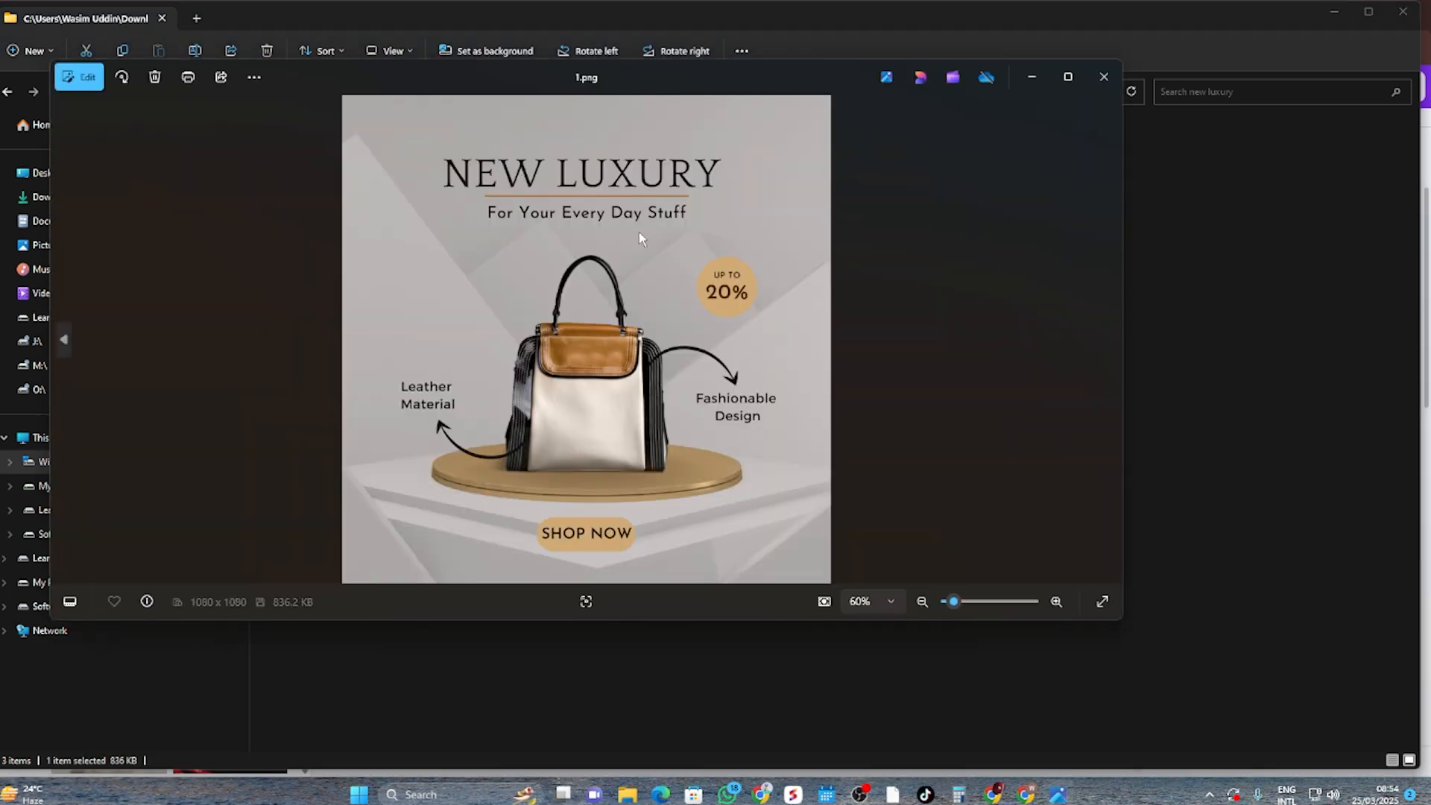
pyautogui.press('Right')
pyautogui.press('Right')
pyautogui.press('Left')
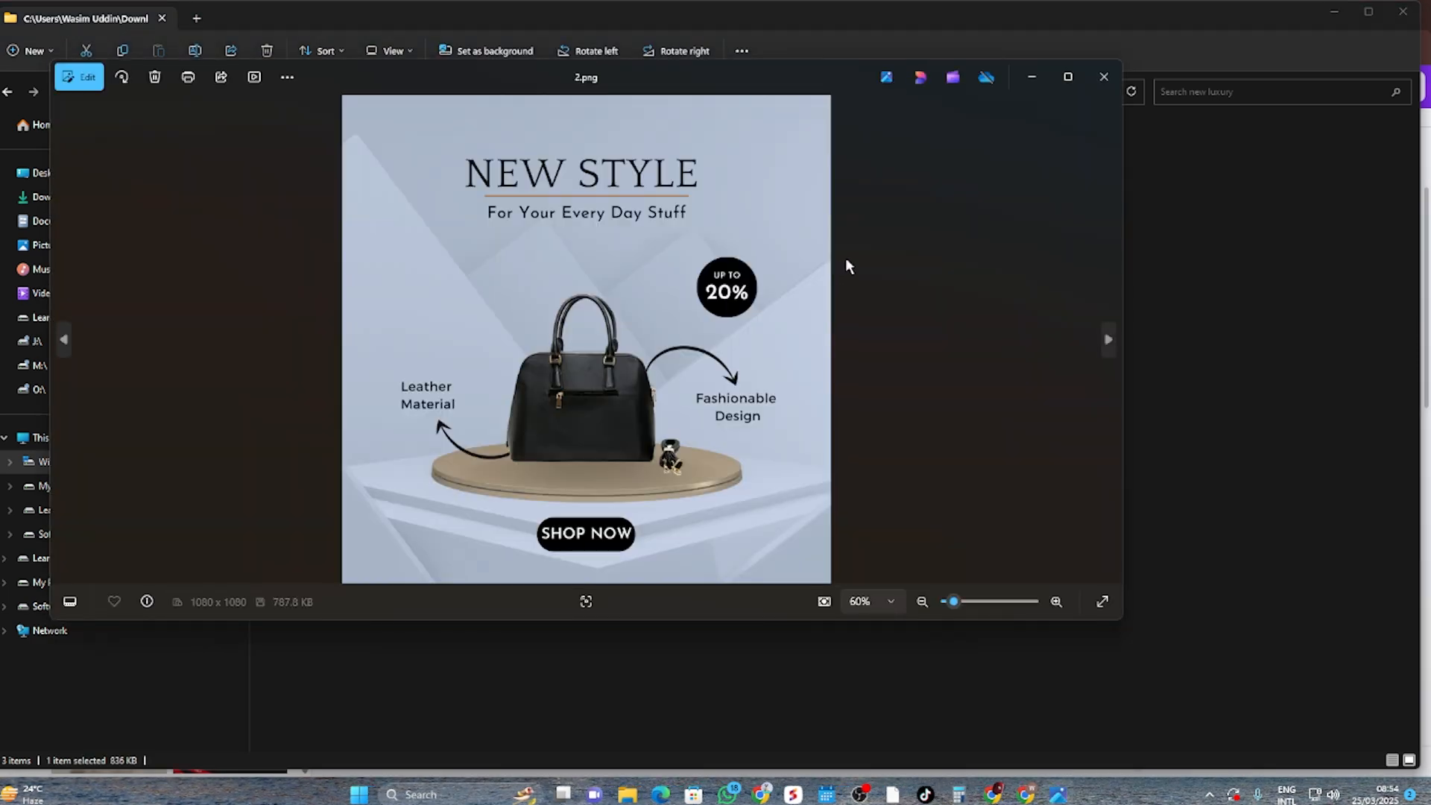
pyautogui.press('Left')
pyautogui.press('Right')
pyautogui.press('Right')
pyautogui.click(1103, 77)
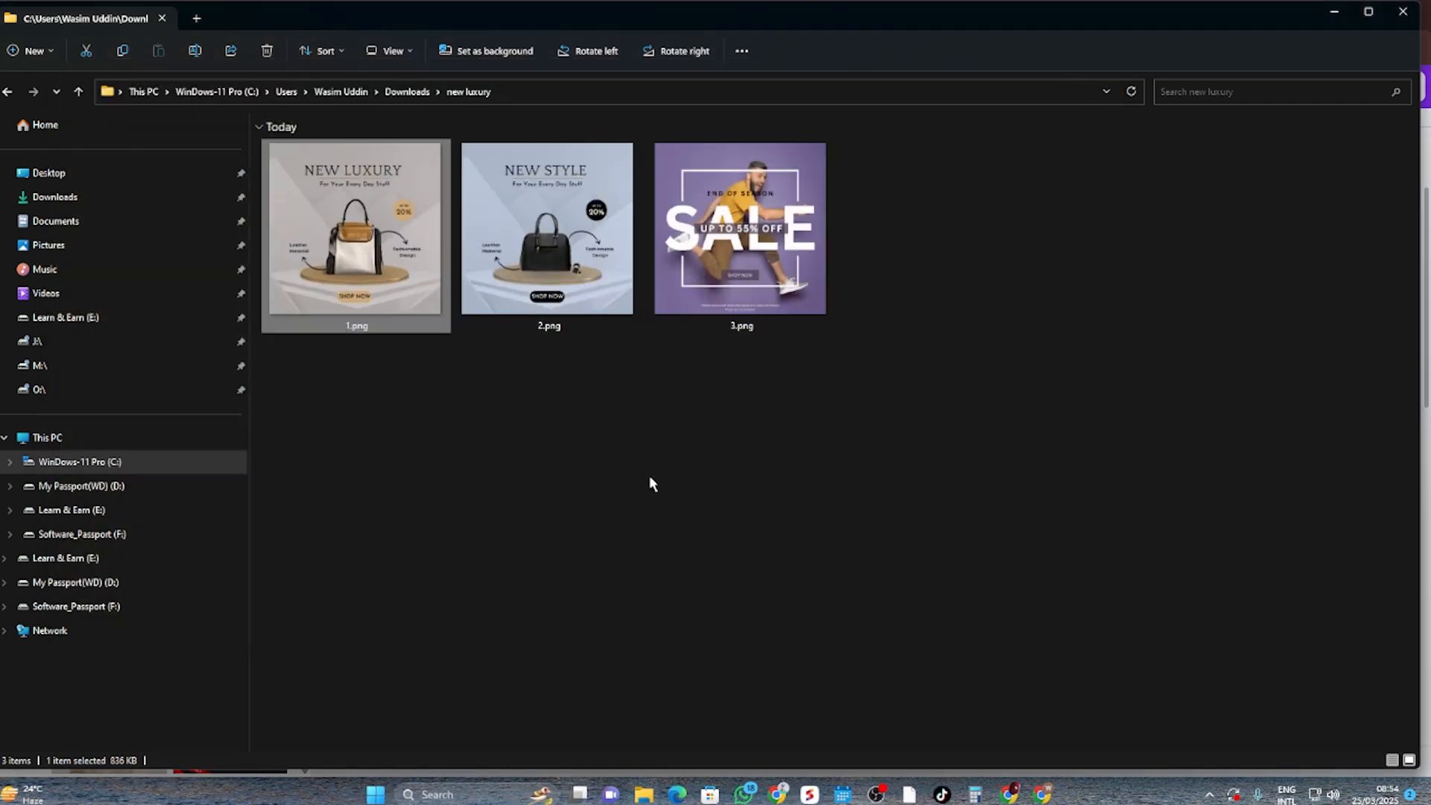
pyautogui.keyDown('ctrl'); pyautogui.scroll(1, 686, 449); pyautogui.keyUp('ctrl')
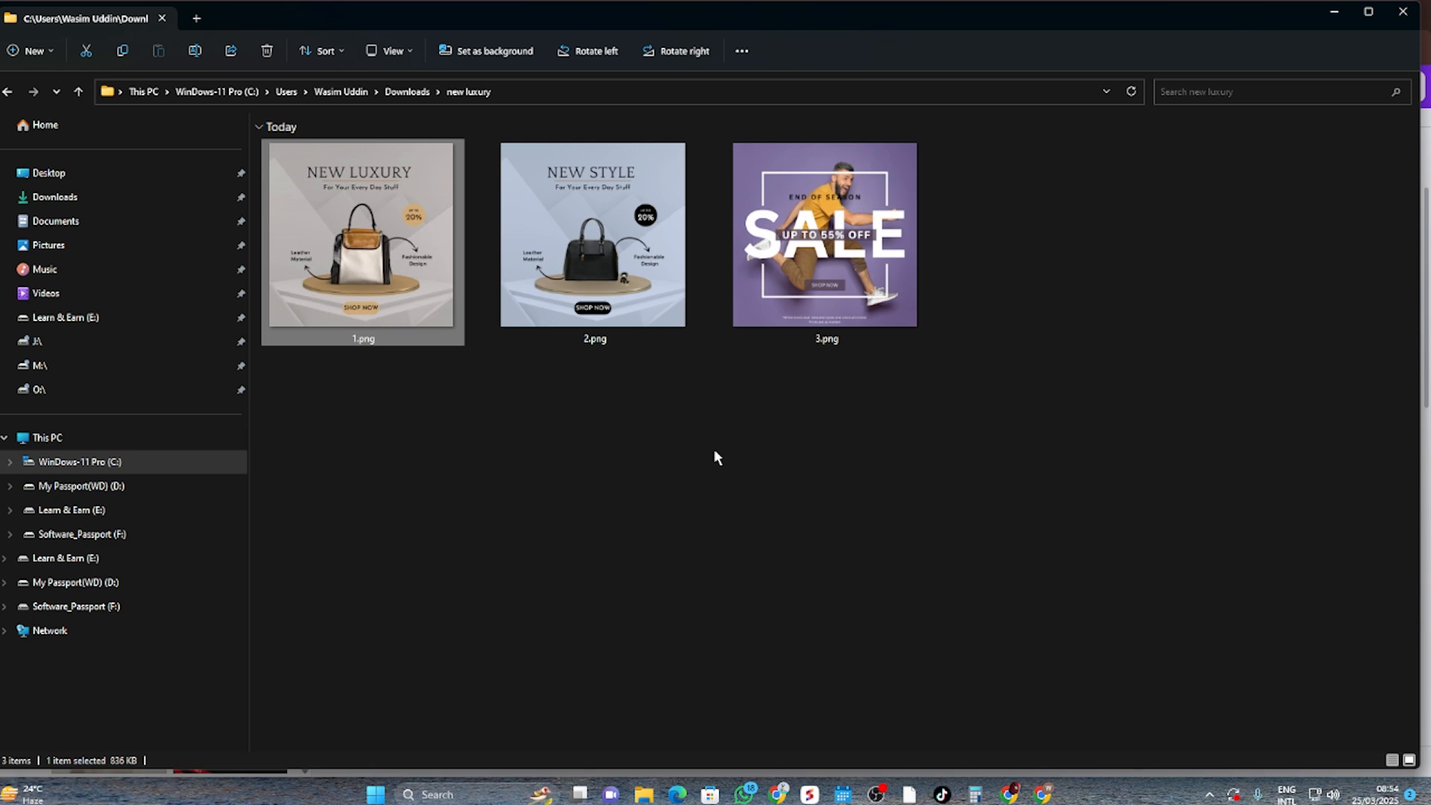
pyautogui.click(878, 794)
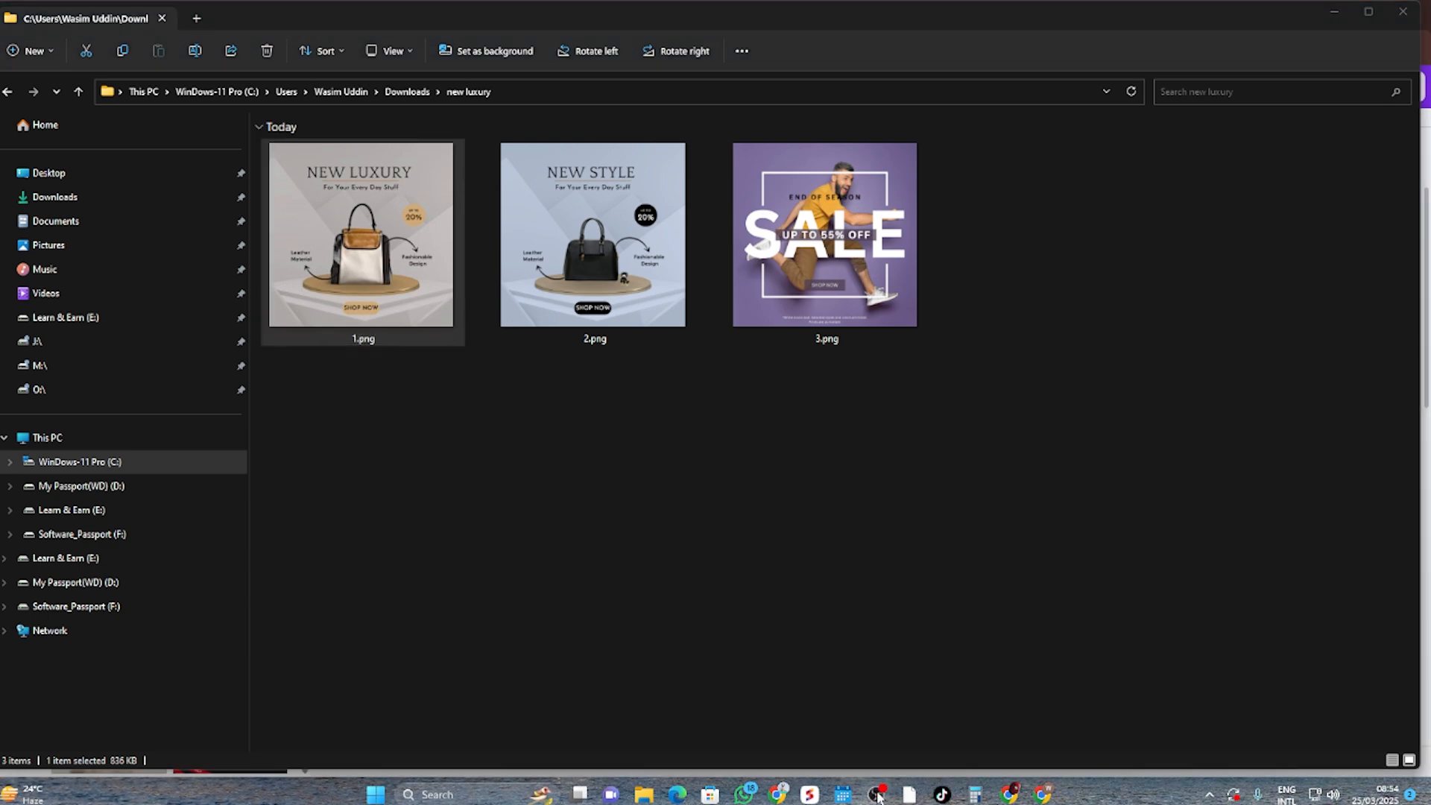